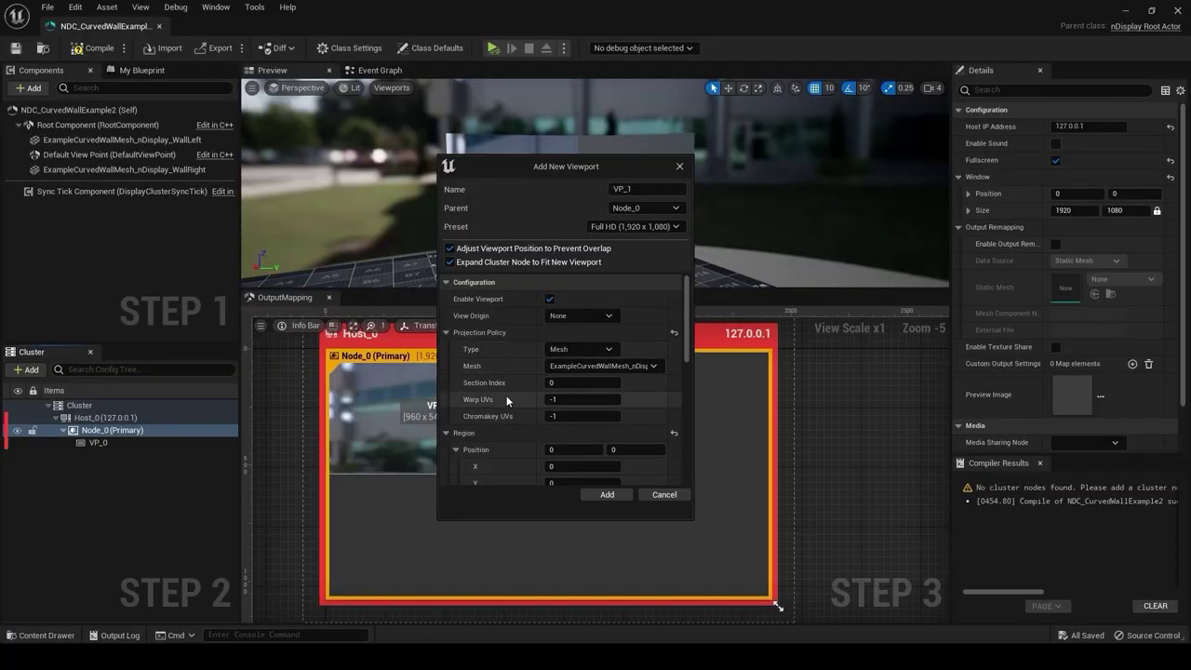
# Add the mesh viewport VP_1 to Node_0 with its region's horizontal position set to 960
pyautogui.scroll(-2, 507, 400)
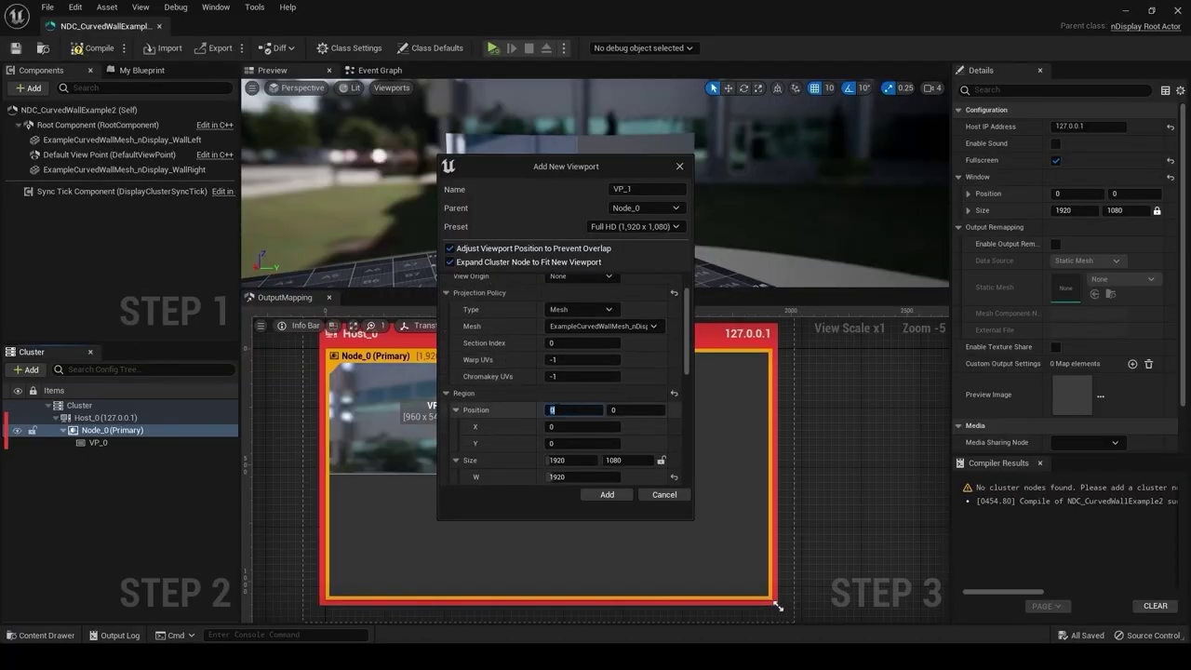
pyautogui.moveTo(586, 168); pyautogui.dragTo(869, 148)
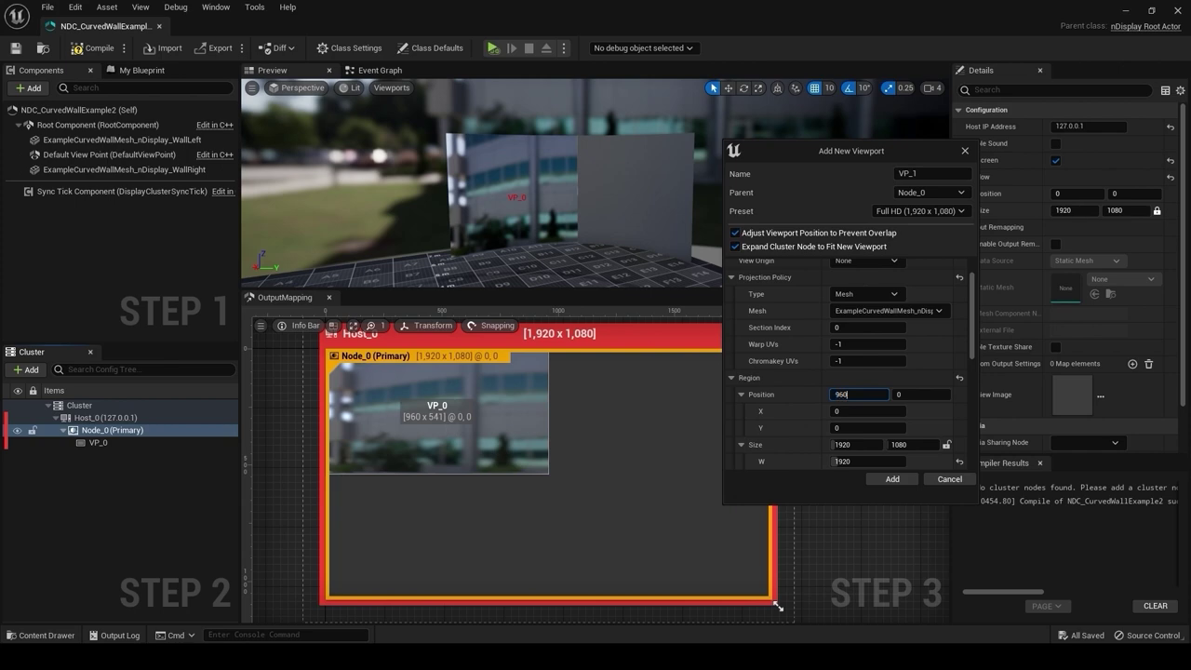
pyautogui.click(891, 478)
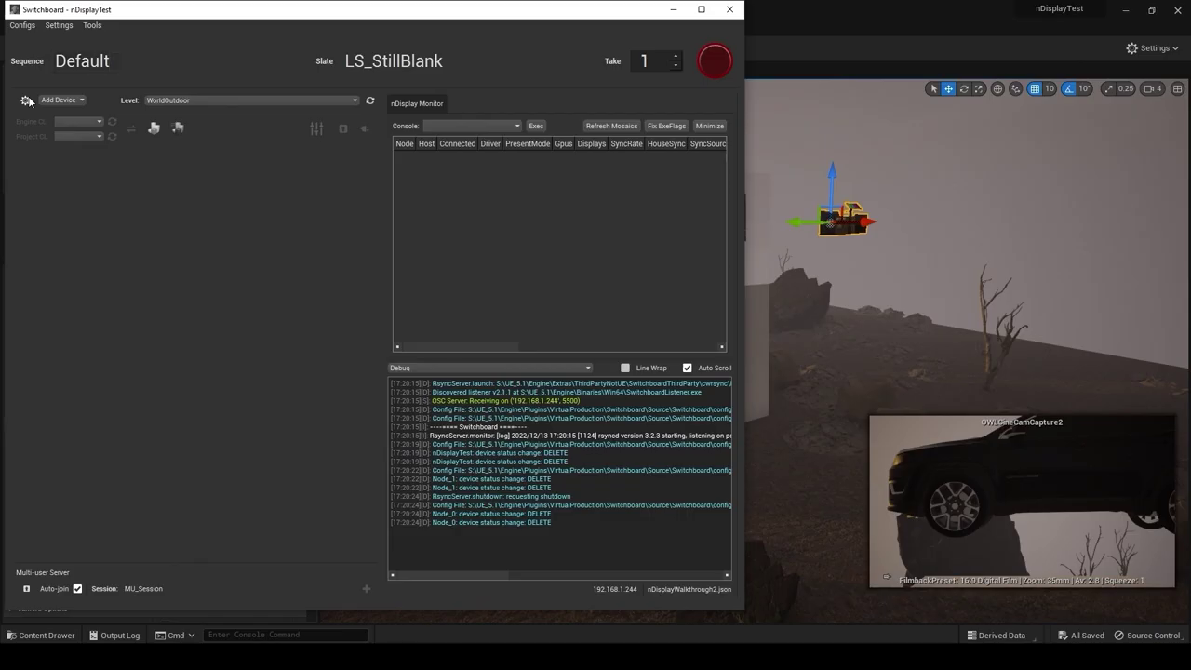
# Examine the network address in Switchboard's settings and close the settings
pyautogui.click(26, 103)
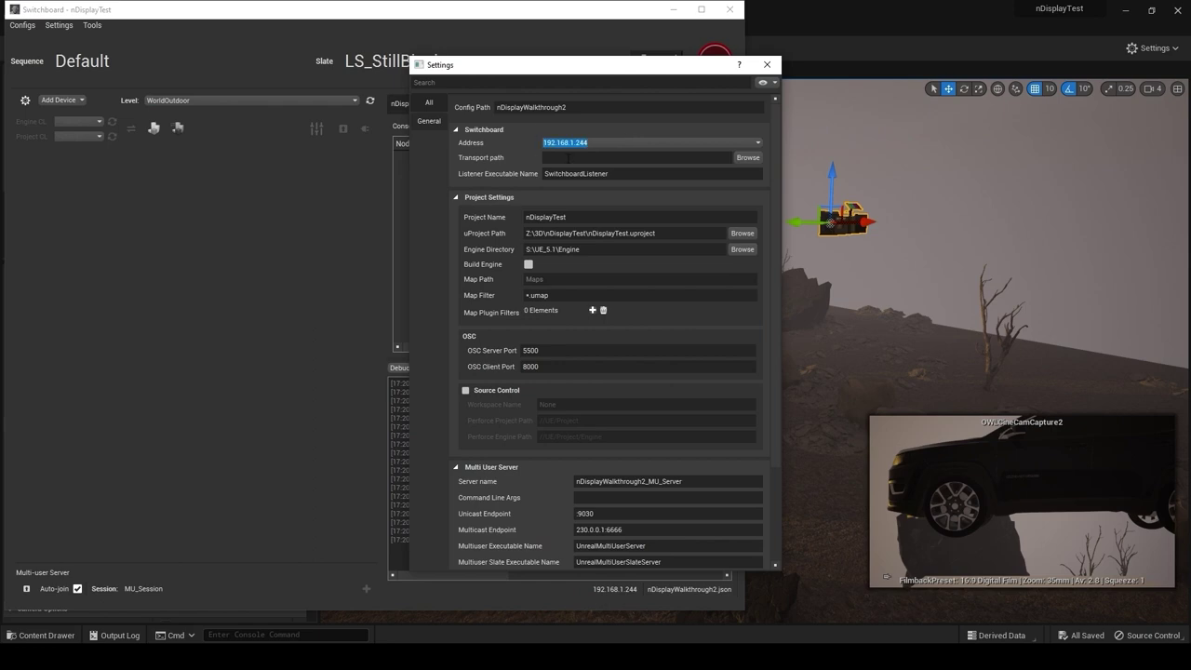
pyautogui.press('Escape')
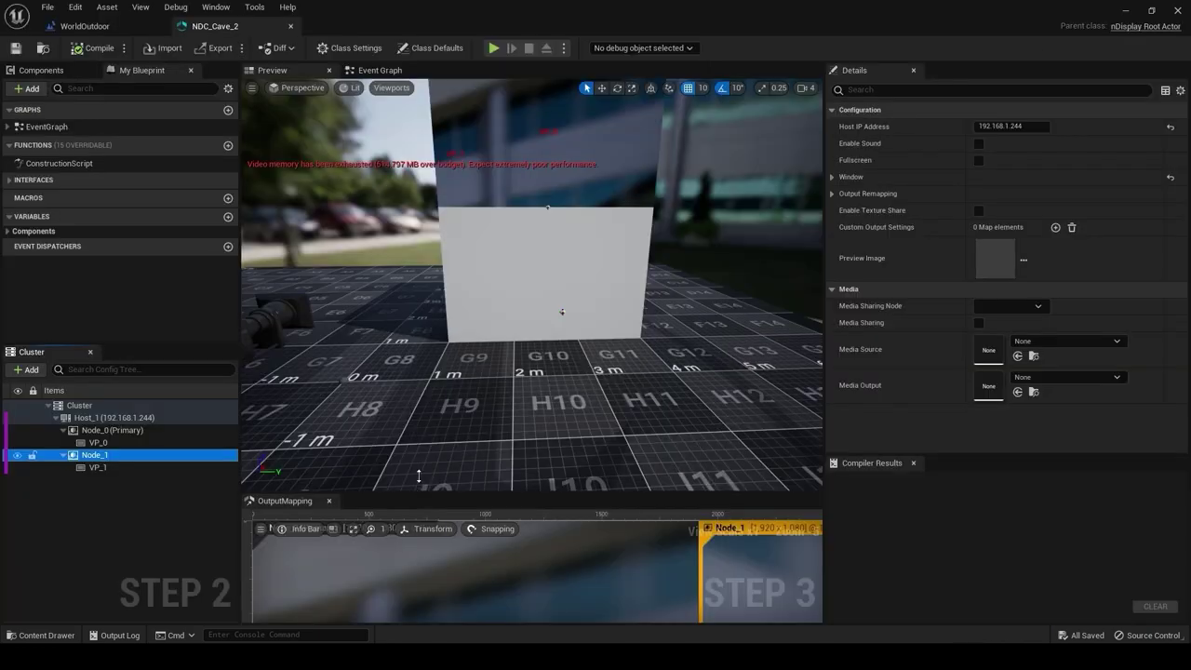
# Enlarge the output mapping area in the NDC_Cave_2 blueprint
pyautogui.moveTo(418, 491); pyautogui.dragTo(421, 376)
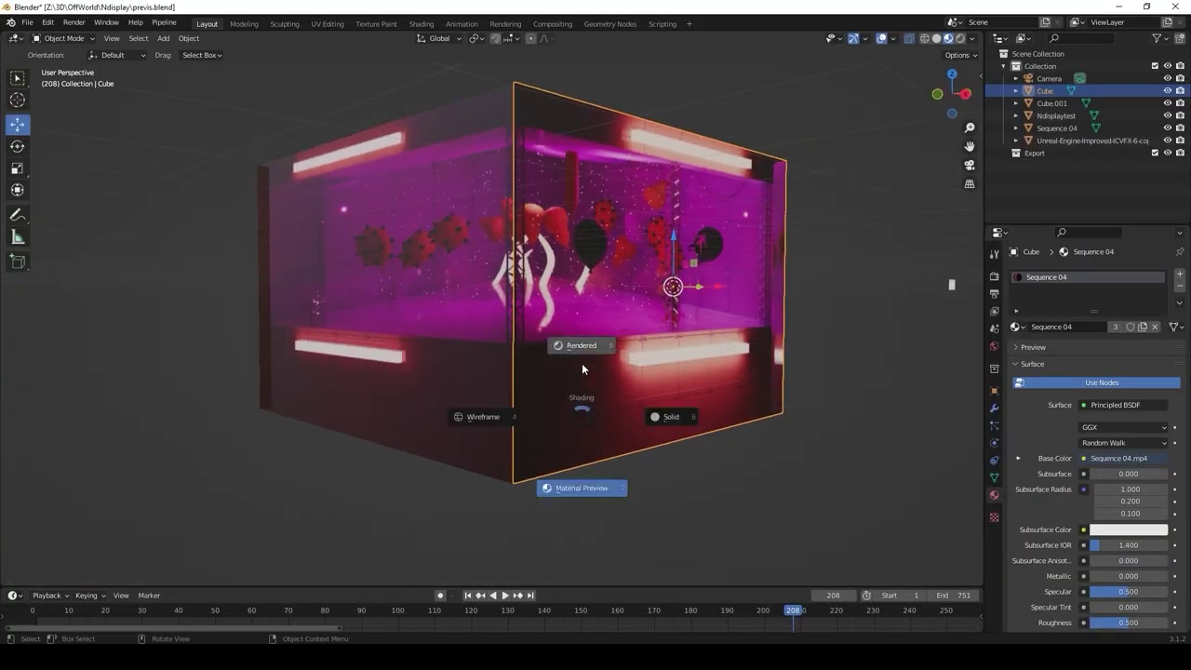
# Switch to Blender and display the cube scene with Material Preview shading
pyautogui.click(589, 485)
pyautogui.moveTo(589, 485); pyautogui.dragTo(604, 419, button='middle')
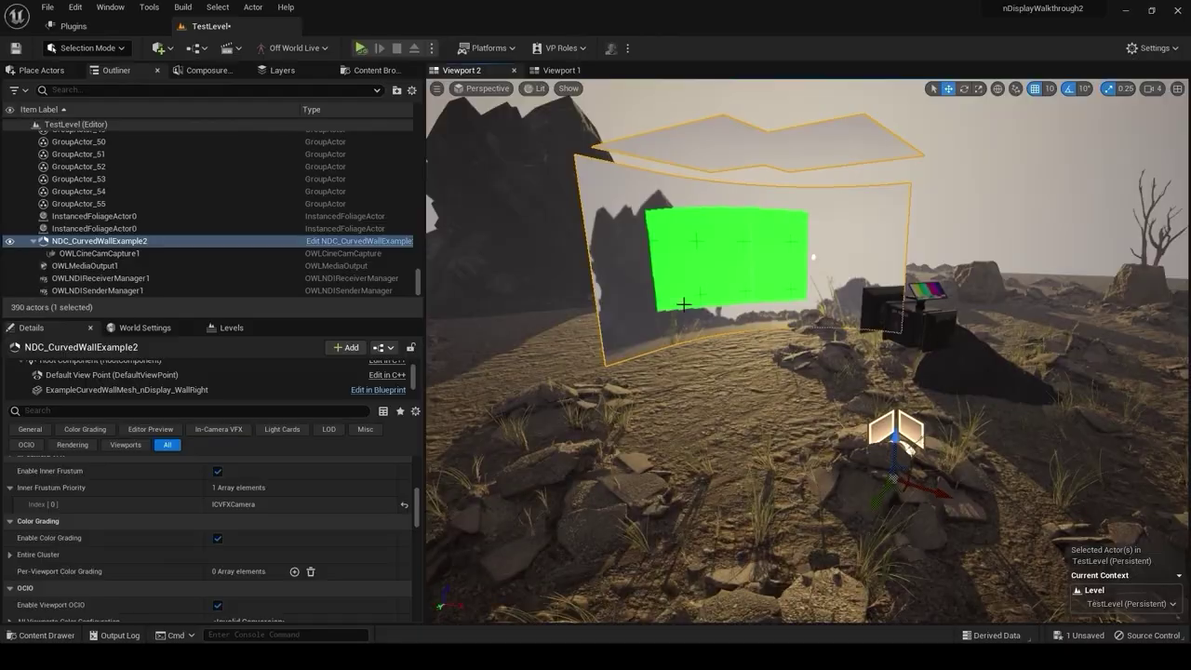
# Enable inner frustum texture replacement on the ICVFXCamera of NDC_CurvedWallExample2 in Unreal Editor
pyautogui.click(894, 286)
pyautogui.click(99, 240)
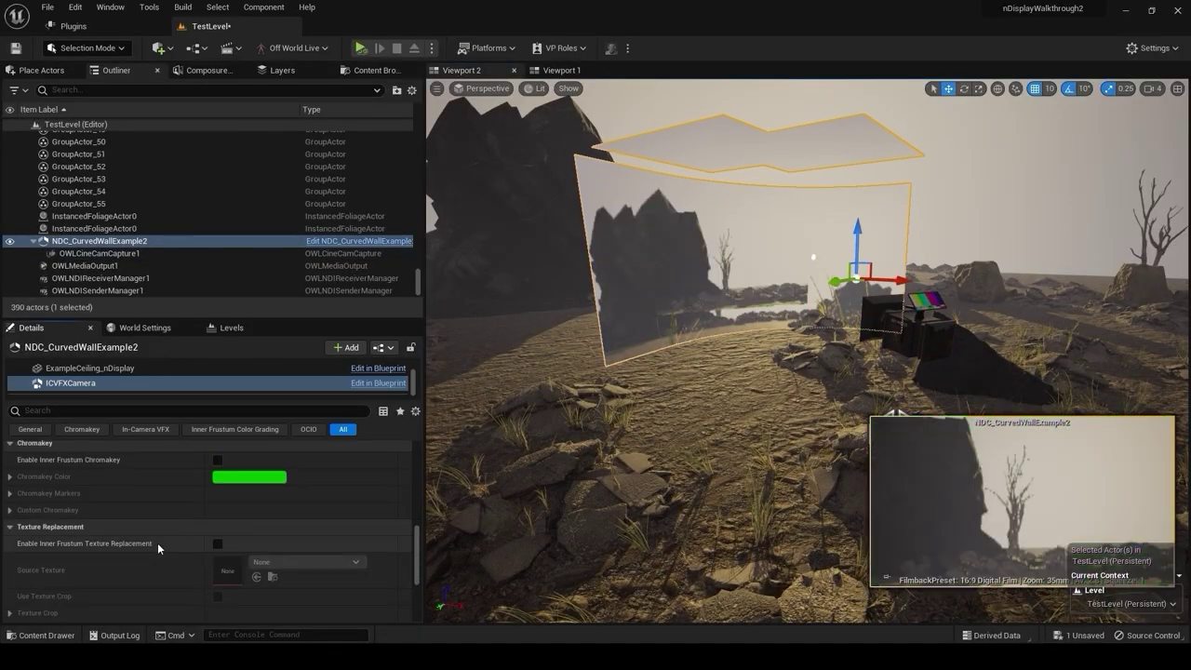
pyautogui.click(300, 562)
pyautogui.click(307, 502)
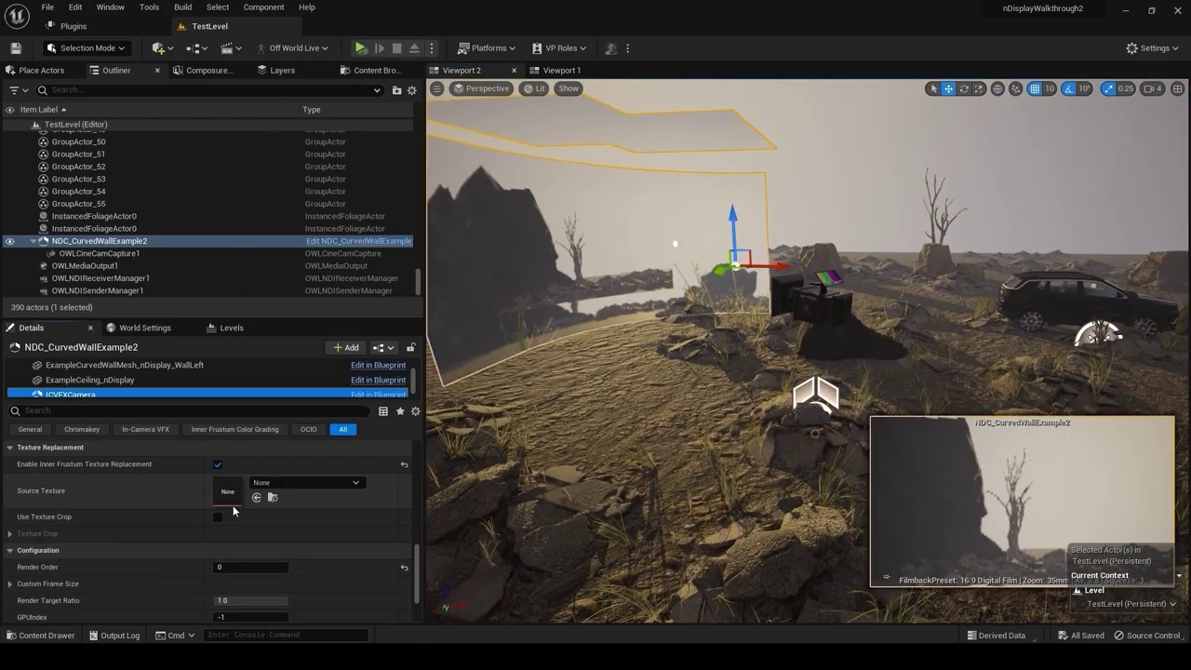
# Switch to OBS and open the options of the AdobeStock_115327862 video source
pyautogui.hotkey('alt', 'Tab')
pyautogui.rightClick(584, 447)
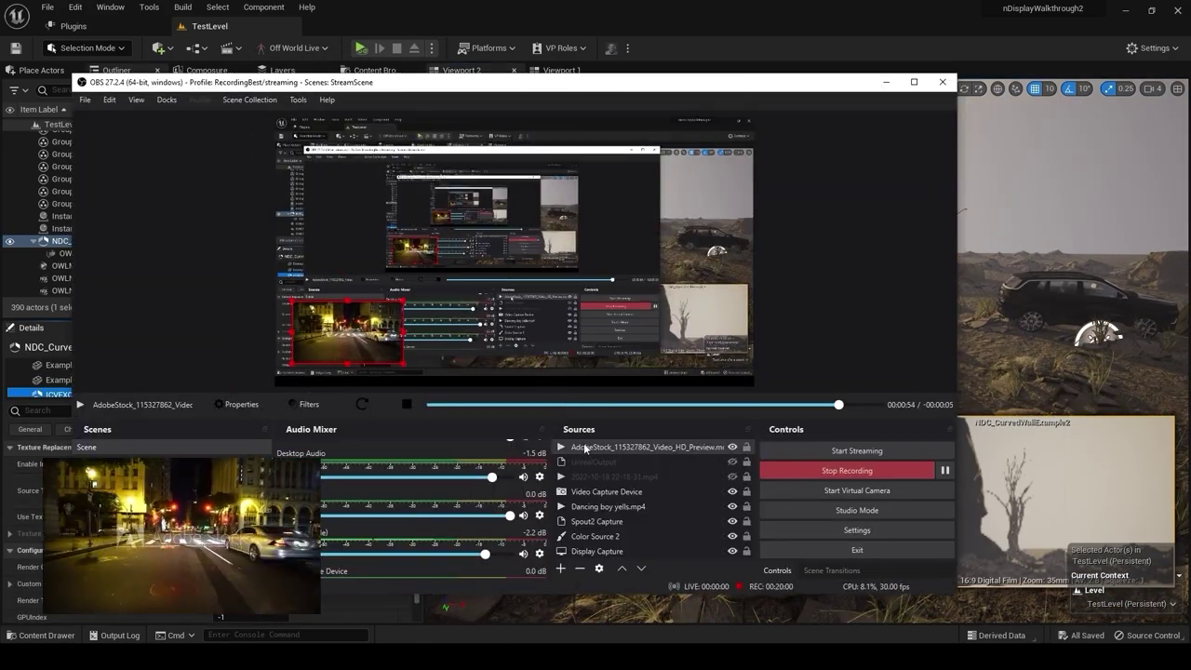
pyautogui.click(604, 423)
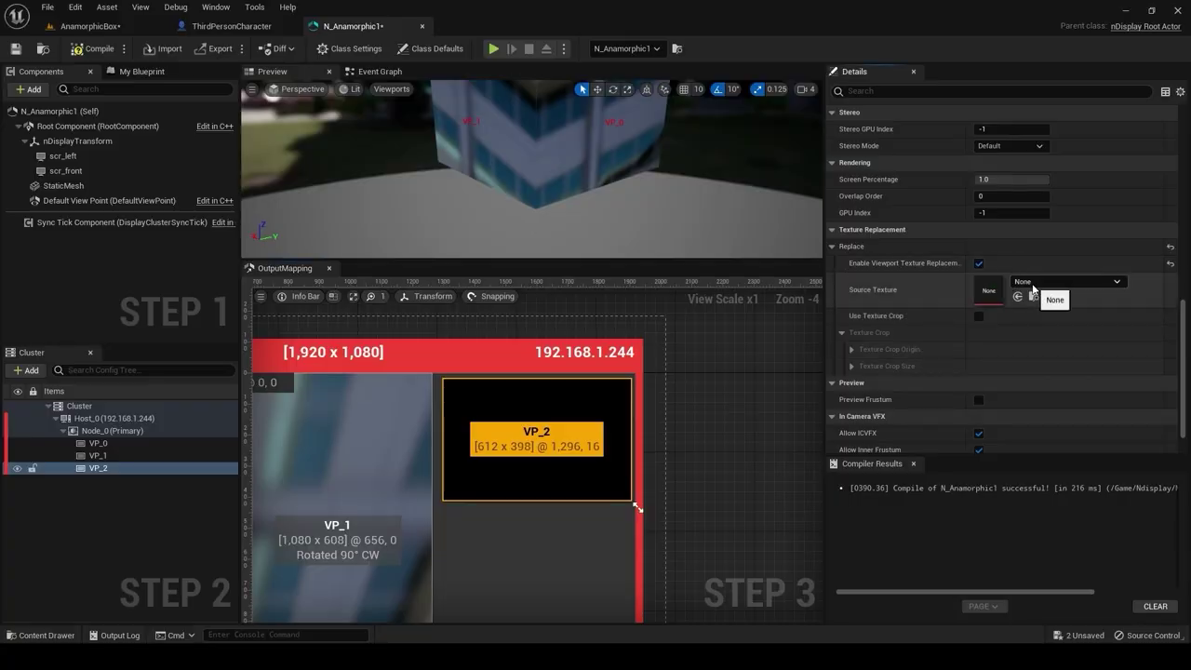
# Assign the RT_FrogCam render target as the replacement source texture of VP_2 in N_Anamorphic1
pyautogui.click(1031, 284)
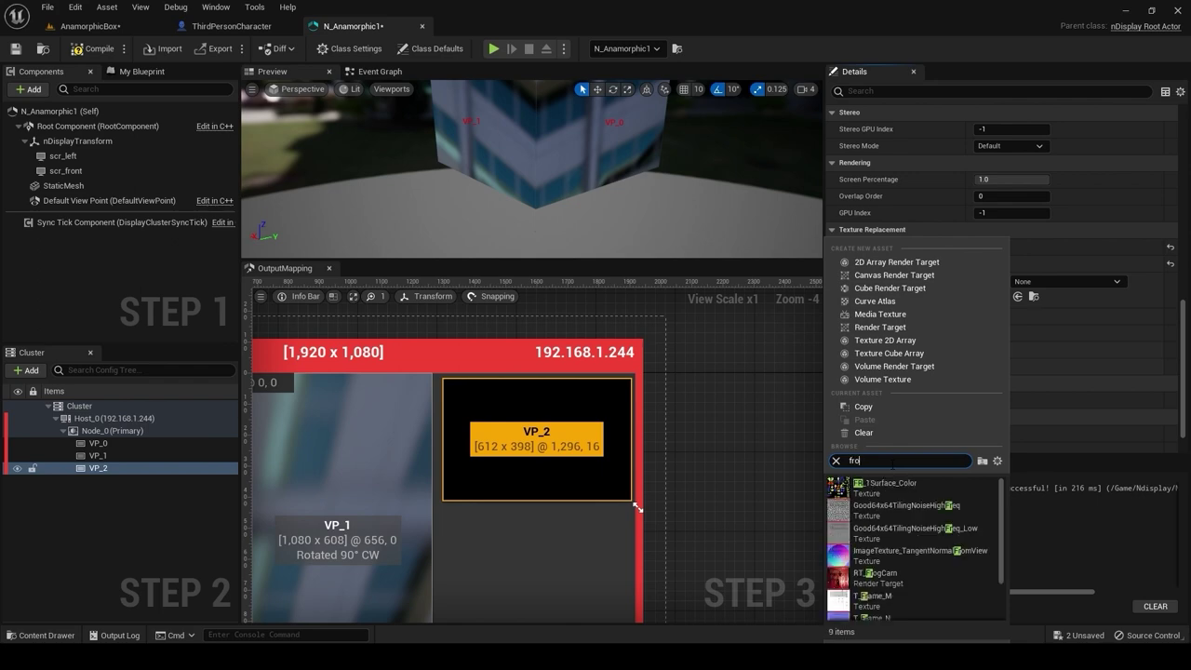
pyautogui.click(877, 528)
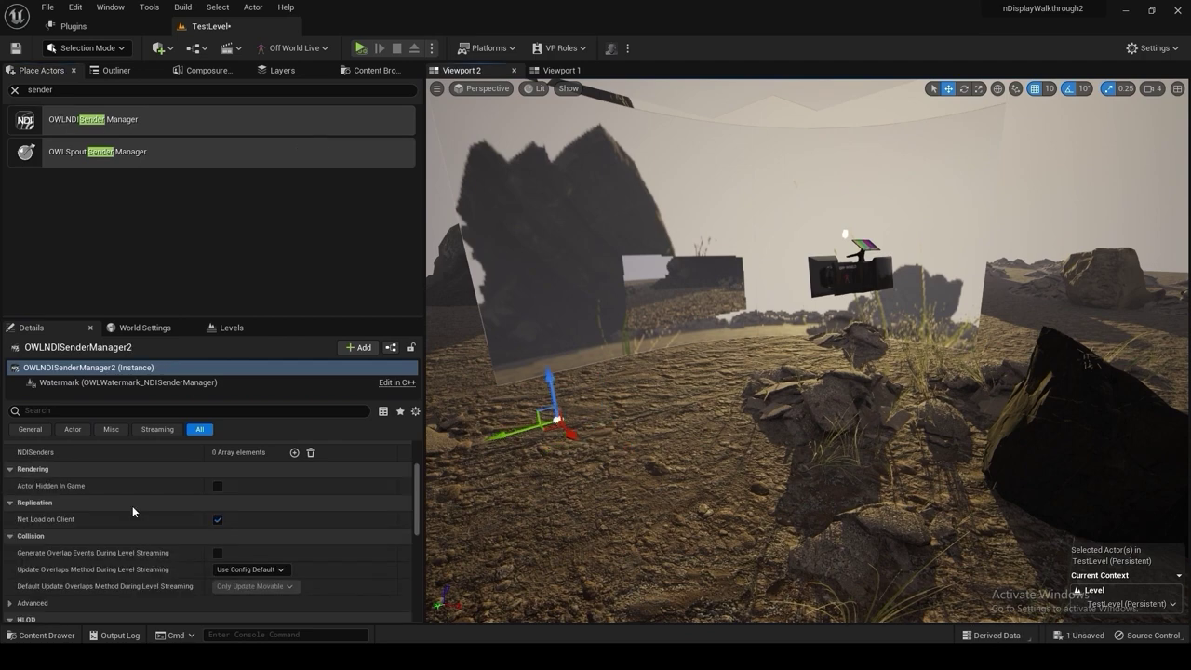
# Add an entry to the NDISenders array of OWLNDISenderManager2
pyautogui.click(294, 452)
pyautogui.click(307, 553)
pyautogui.click(313, 452)
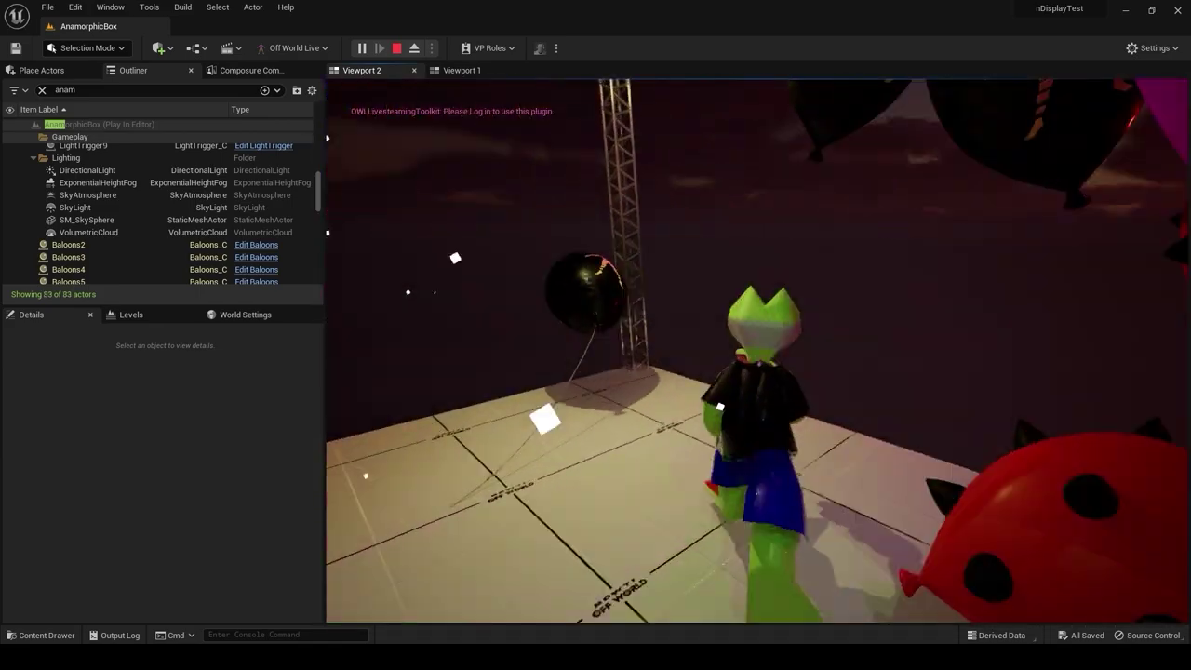
# Stop the play session in the AnamorphicBox level and frame the N_Anamorphic1 actor in the viewport
pyautogui.press('Escape')
pyautogui.click(10, 257)
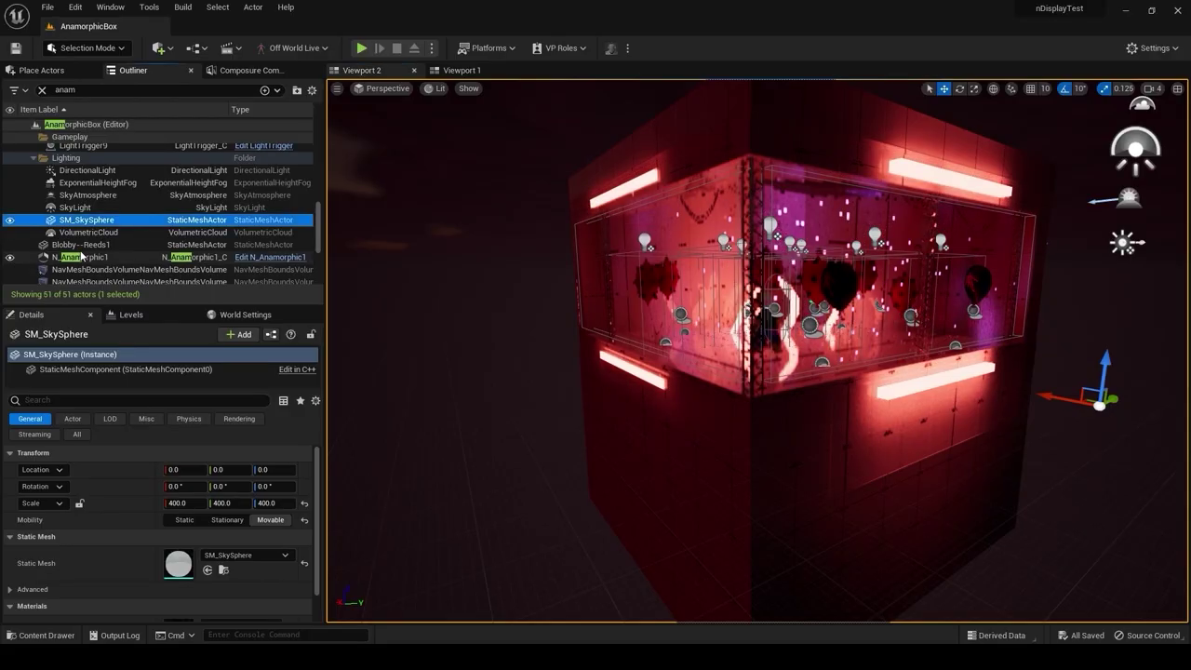
pyautogui.click(74, 257)
pyautogui.press('f')
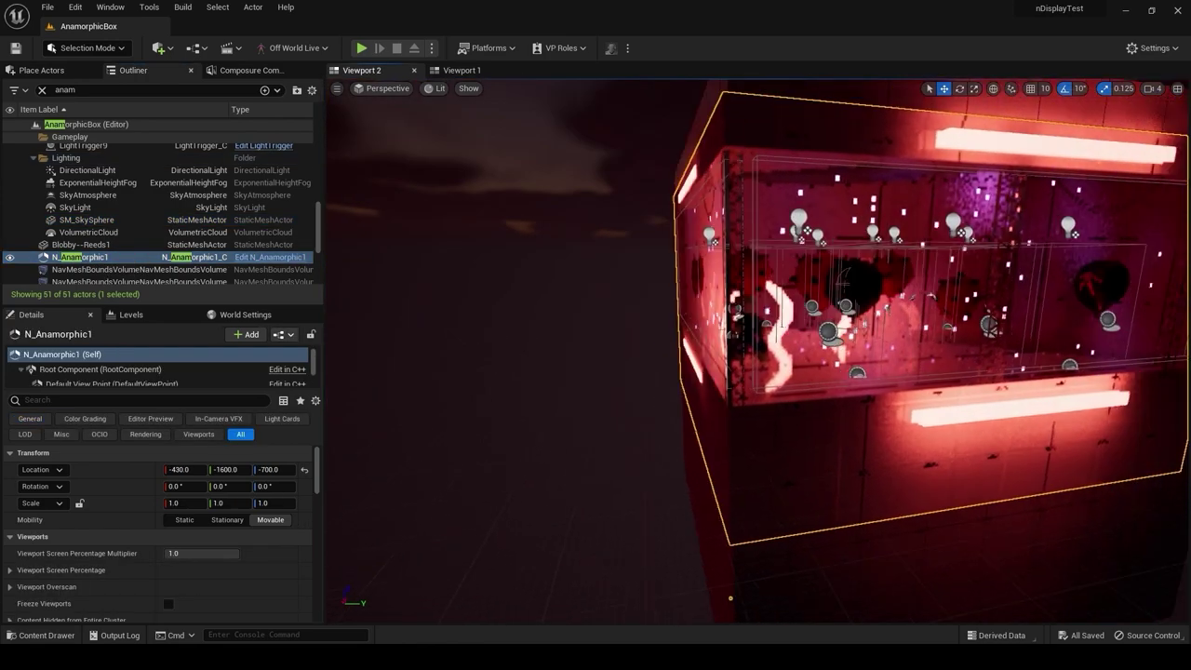
# Examine the N_Anamorphic1 screens on the box from the corner and from the front
pyautogui.keyDown('alt'); pyautogui.moveTo(777, 430); pyautogui.dragTo(750, 430); pyautogui.keyUp('alt')
pyautogui.keyDown('alt'); pyautogui.moveTo(671, 439); pyautogui.dragTo(837, 439); pyautogui.keyUp('alt')
pyautogui.keyDown('alt'); pyautogui.moveTo(758, 293); pyautogui.dragTo(806, 354); pyautogui.keyUp('alt')
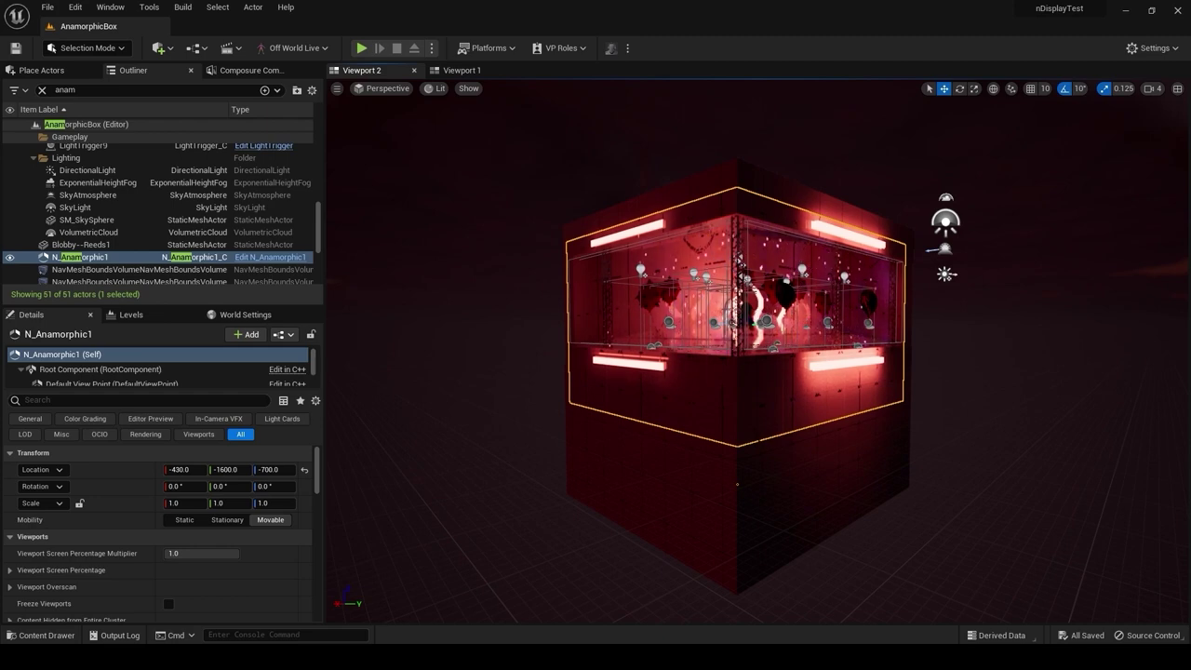
pyautogui.keyDown('alt'); pyautogui.moveTo(737, 484); pyautogui.dragTo(706, 447); pyautogui.keyUp('alt')
pyautogui.scroll(3, 739, 451)
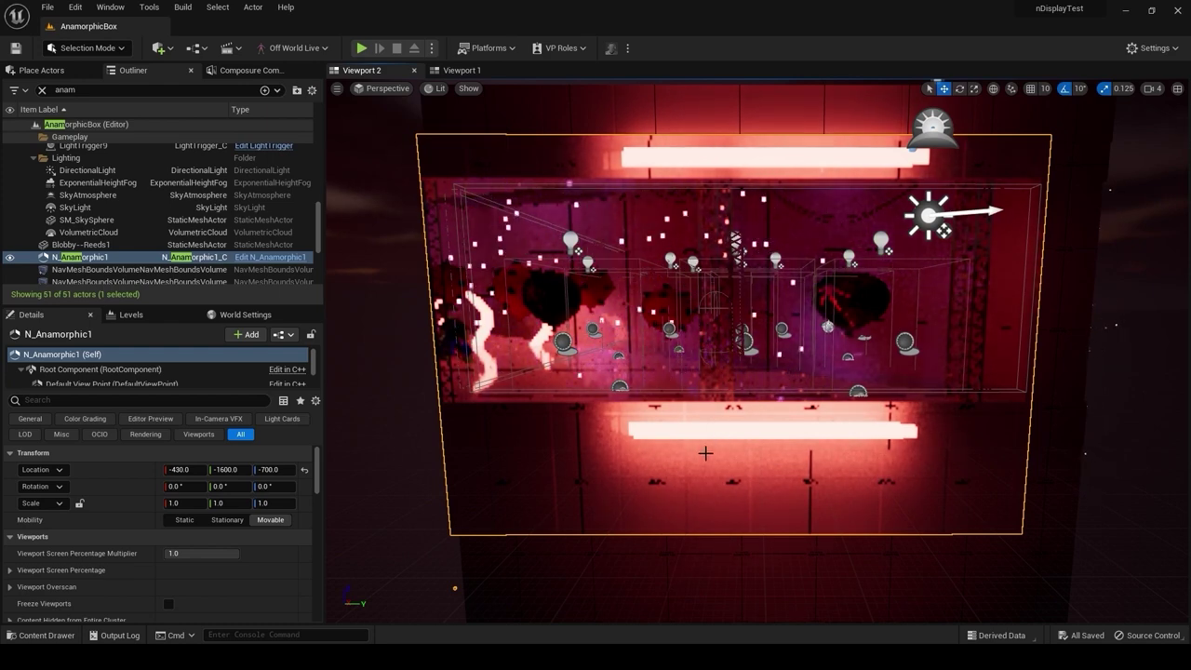
pyautogui.keyDown('alt'); pyautogui.moveTo(857, 407); pyautogui.dragTo(712, 419); pyautogui.keyUp('alt')
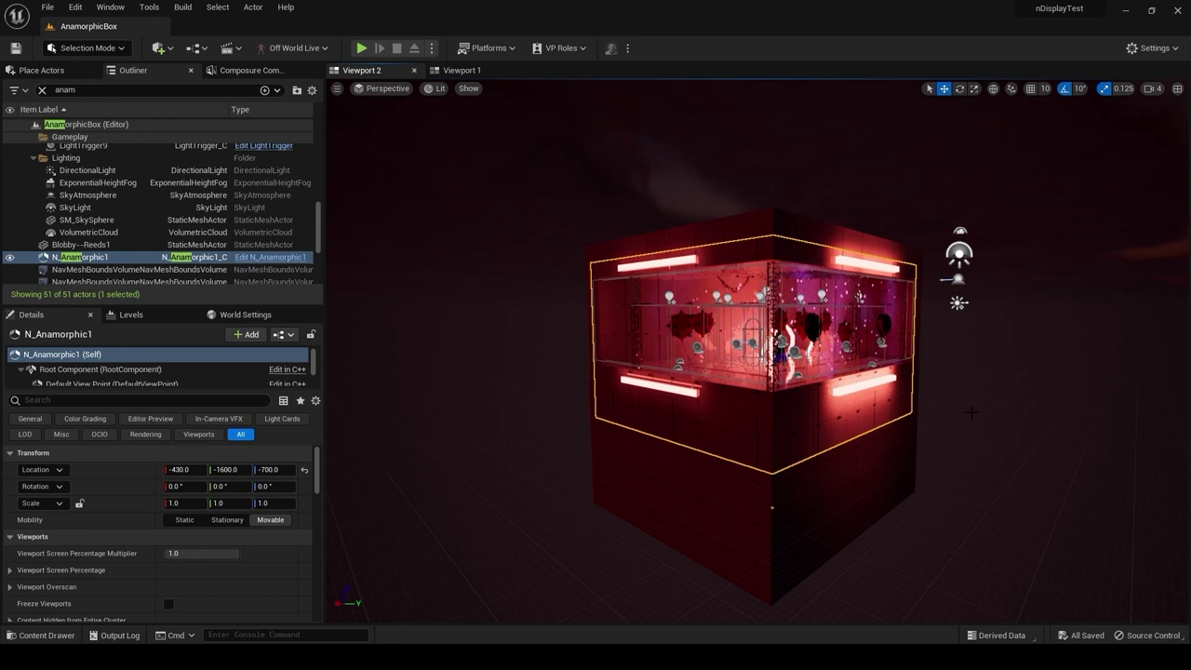
pyautogui.keyDown('alt'); pyautogui.moveTo(712, 419); pyautogui.dragTo(703, 419); pyautogui.keyUp('alt')
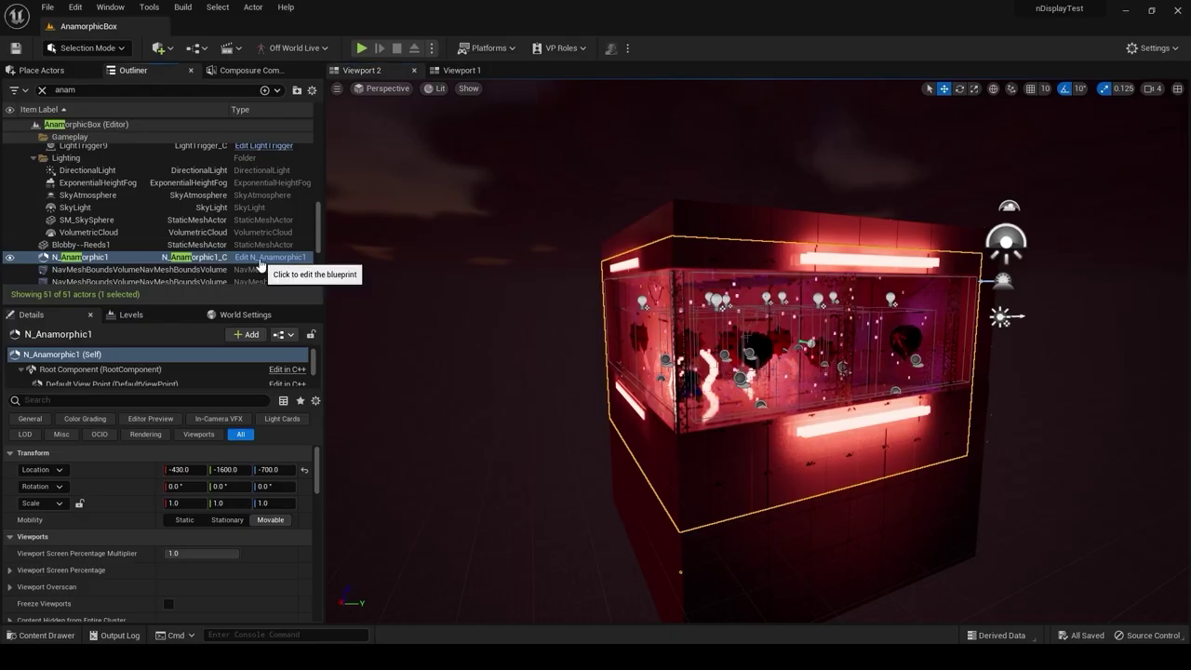
# Open the N_Anamorphic1 blueprint and select the VP_1 viewport in the output mapping
pyautogui.click(249, 263)
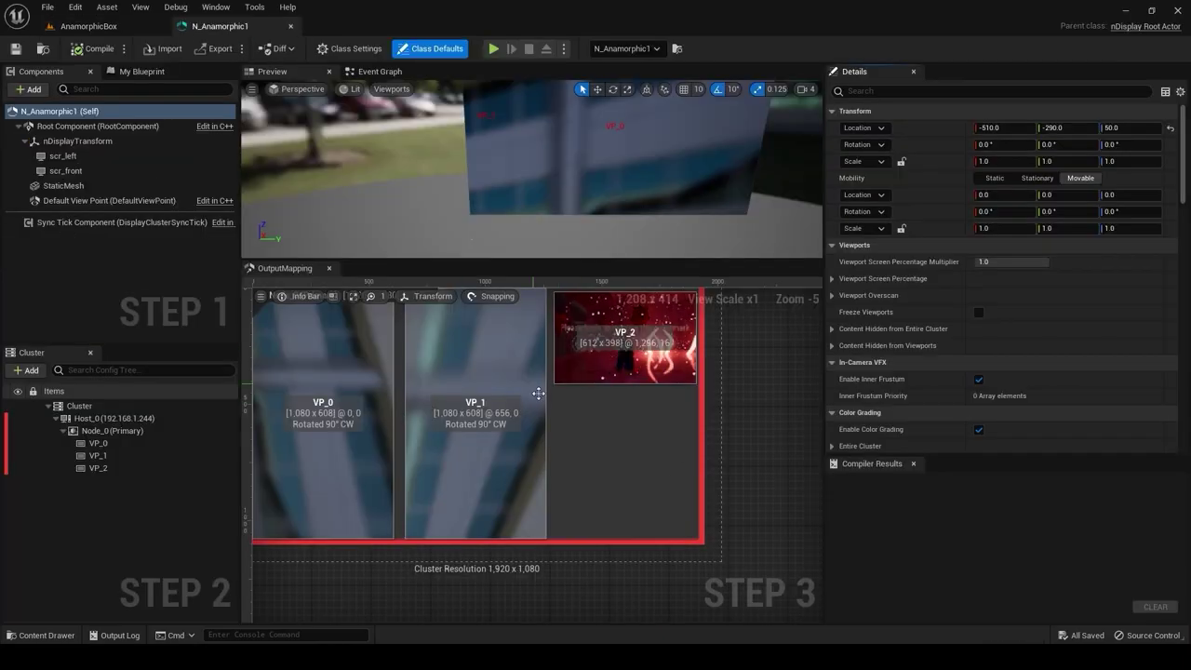
pyautogui.moveTo(538, 394); pyautogui.dragTo(633, 444, button='right')
pyautogui.click(563, 420)
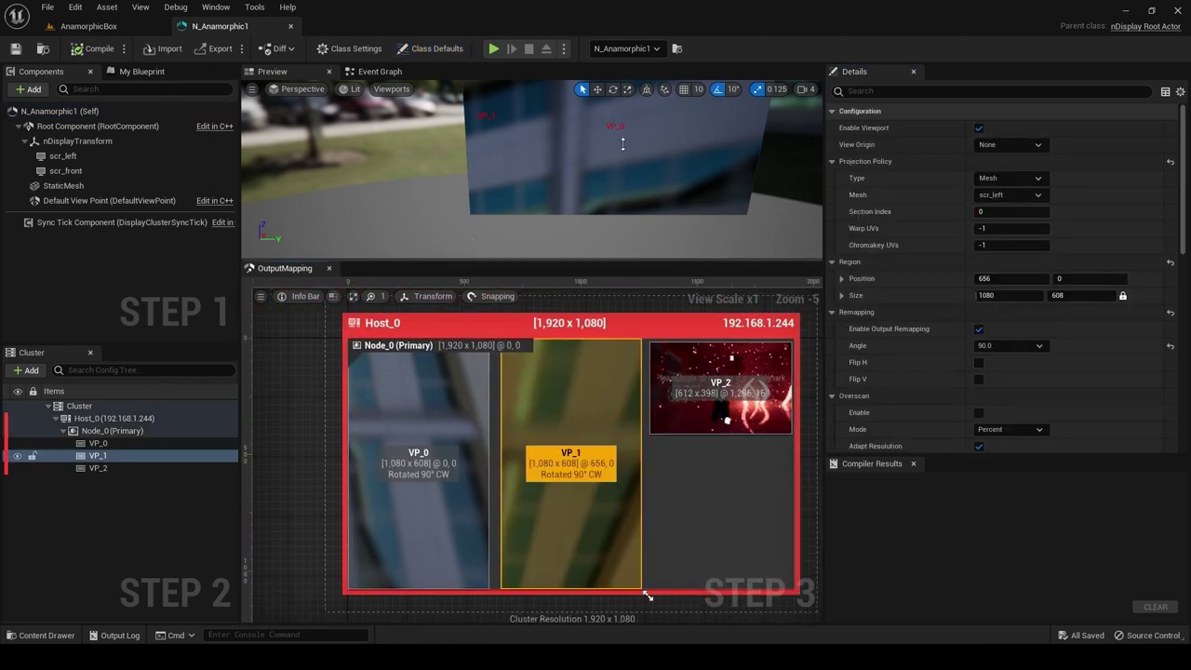
# Compare the preview of the wall meshes with the layout of Node_0 and VP_1 in the output mapping
pyautogui.moveTo(534, 166); pyautogui.dragTo(568, 171)
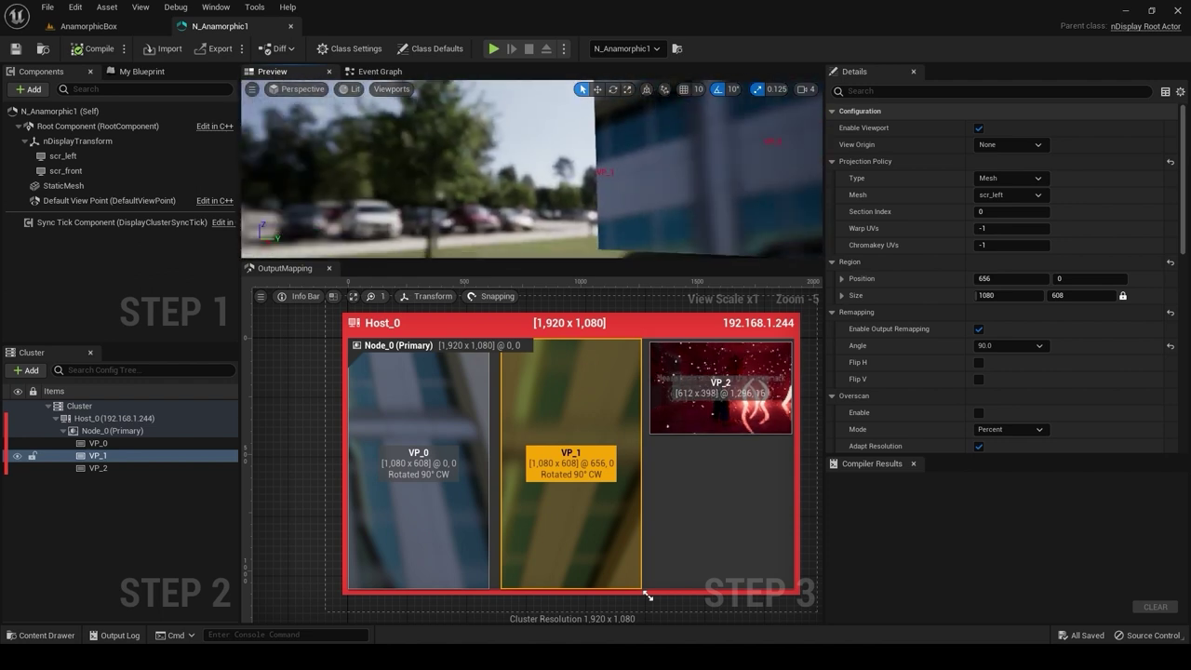
pyautogui.click(693, 516)
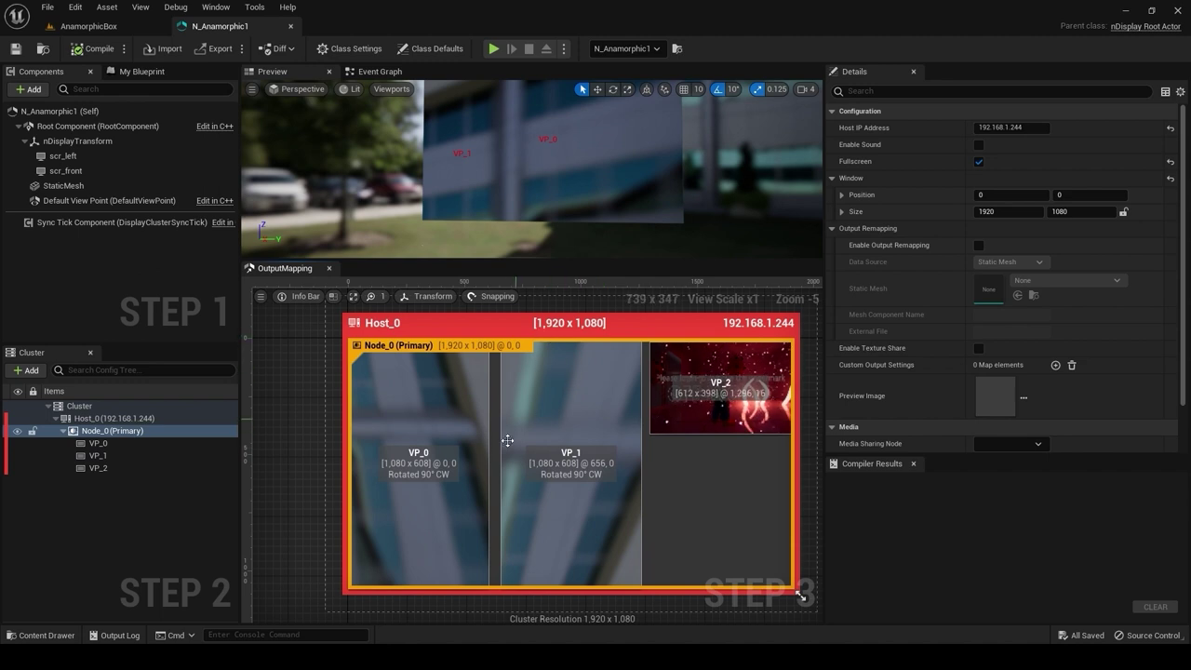
pyautogui.click(536, 427)
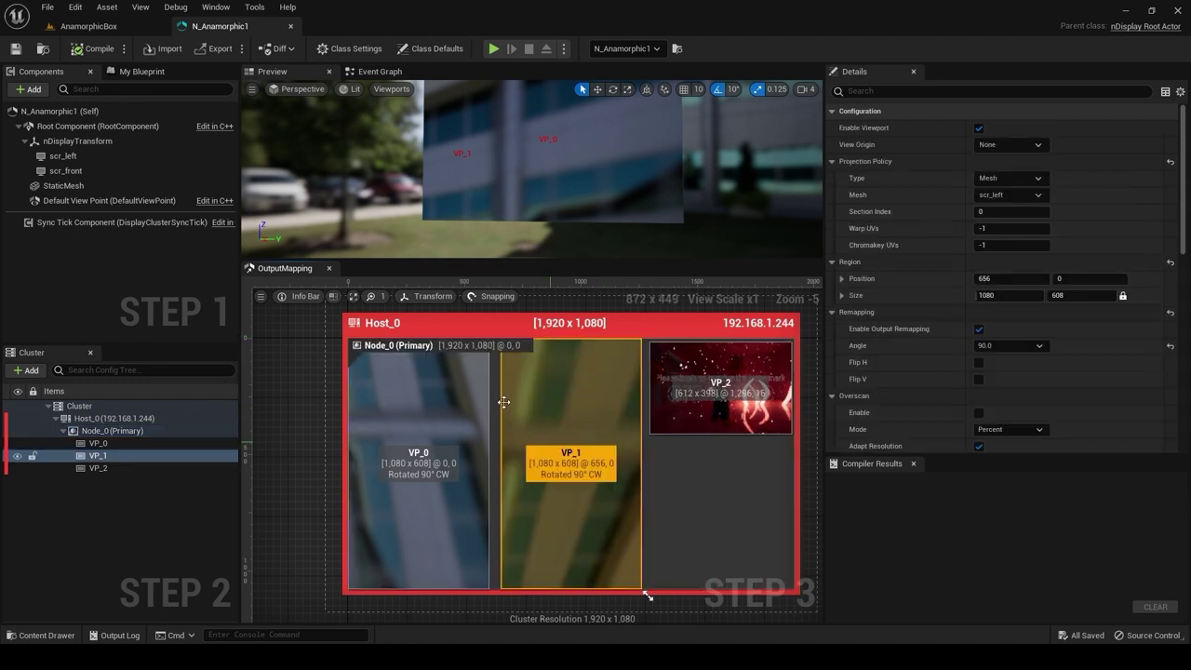
pyautogui.click(653, 499)
pyautogui.click(579, 463)
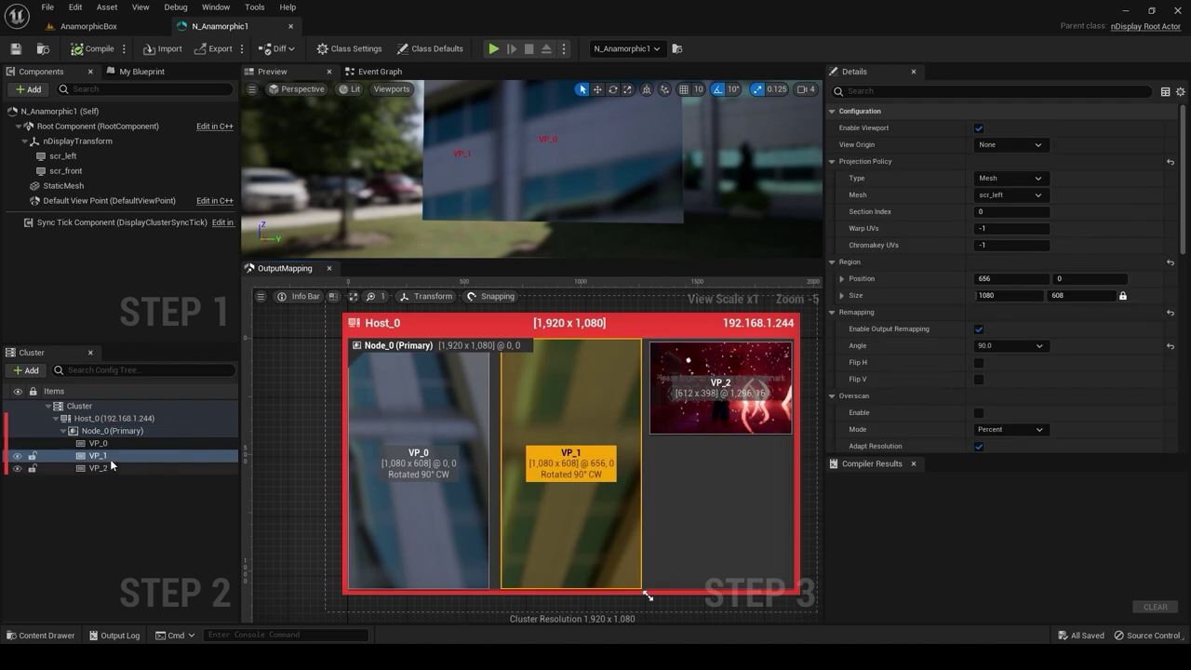
# Inspect Node_0's host IP address and the wall screens in the blueprint preview
pyautogui.click(100, 430)
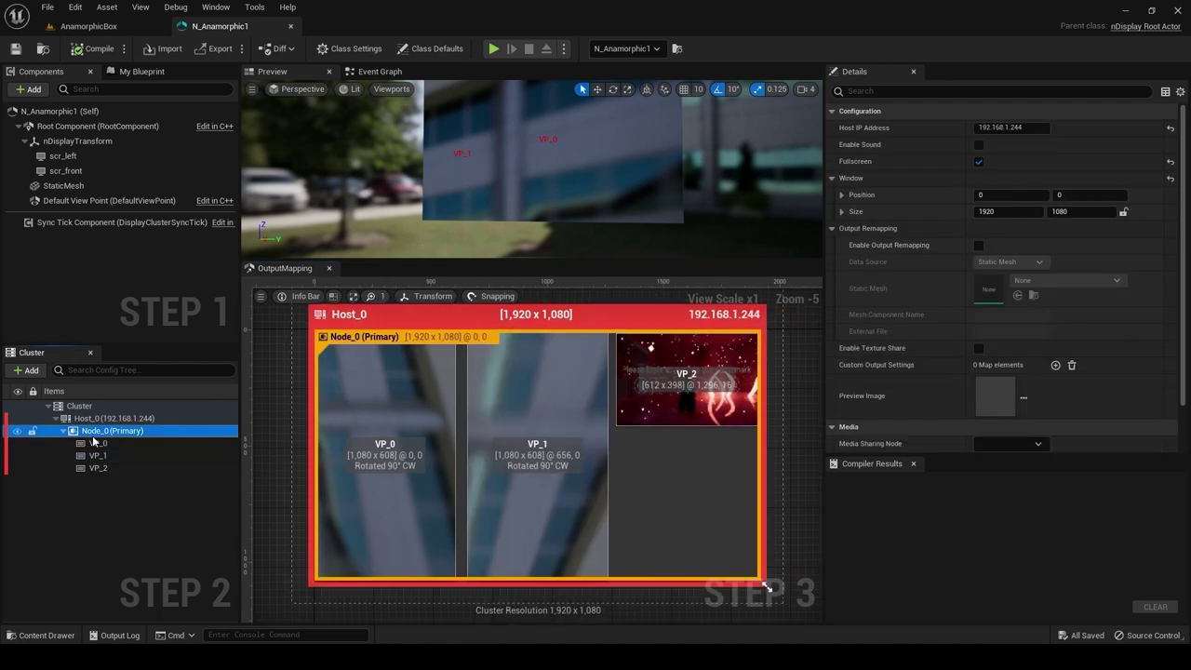
pyautogui.rightClick(101, 433)
pyautogui.click(59, 439)
pyautogui.click(1005, 127)
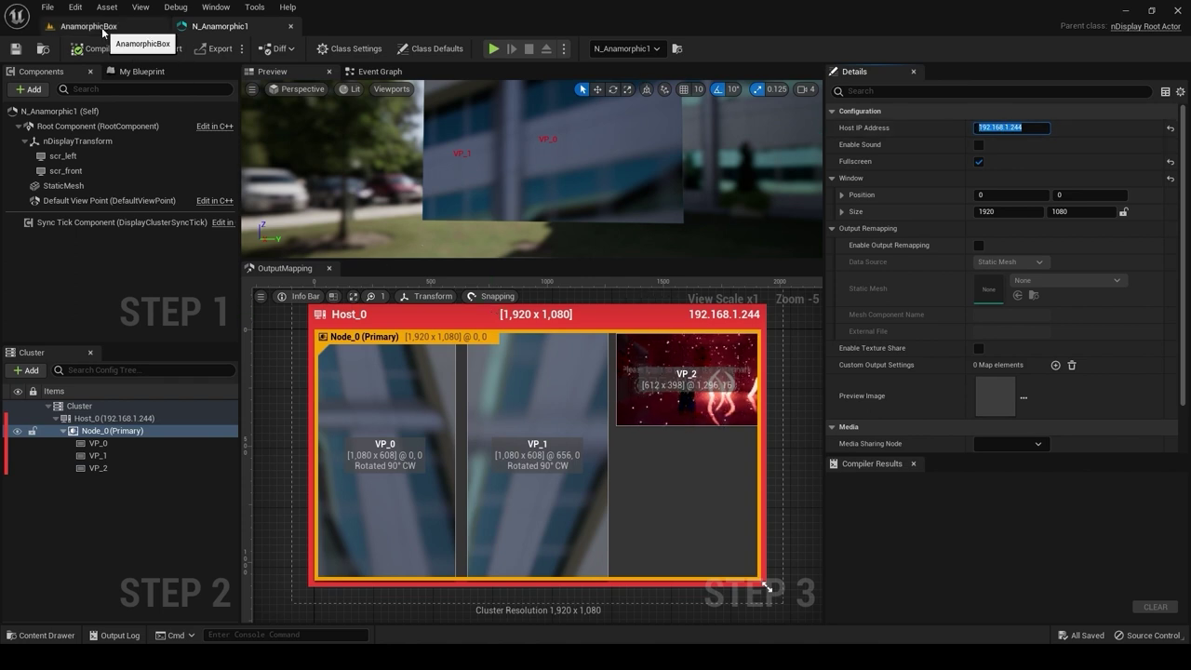
pyautogui.click(539, 194)
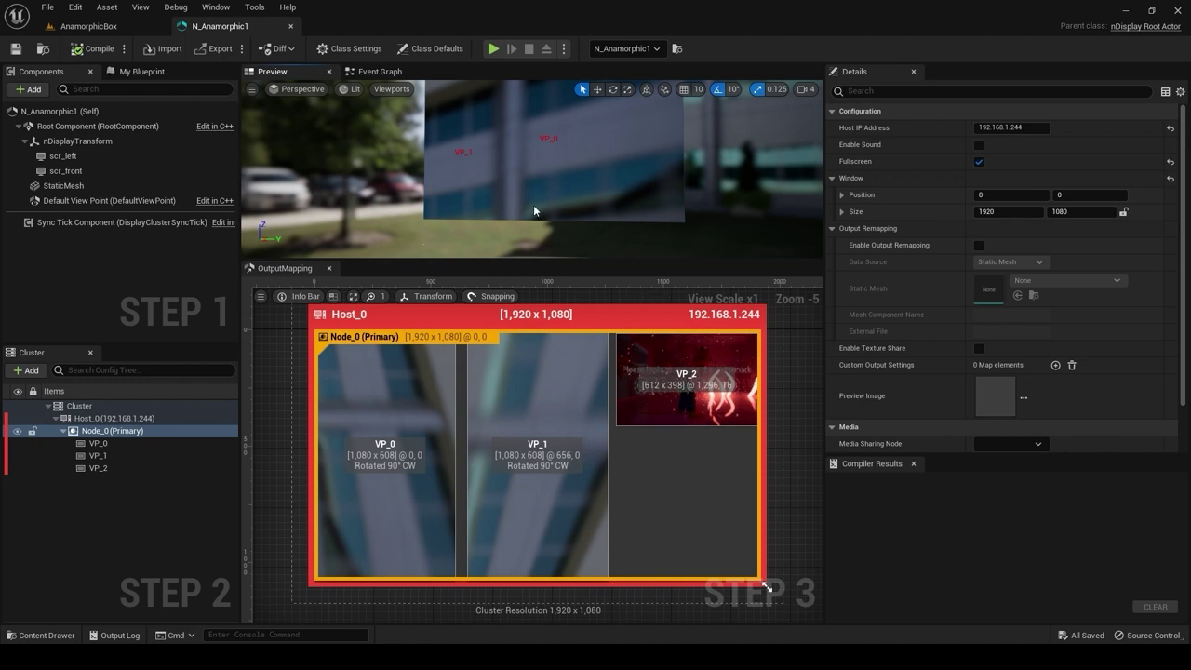
pyautogui.moveTo(534, 210); pyautogui.dragTo(503, 197)
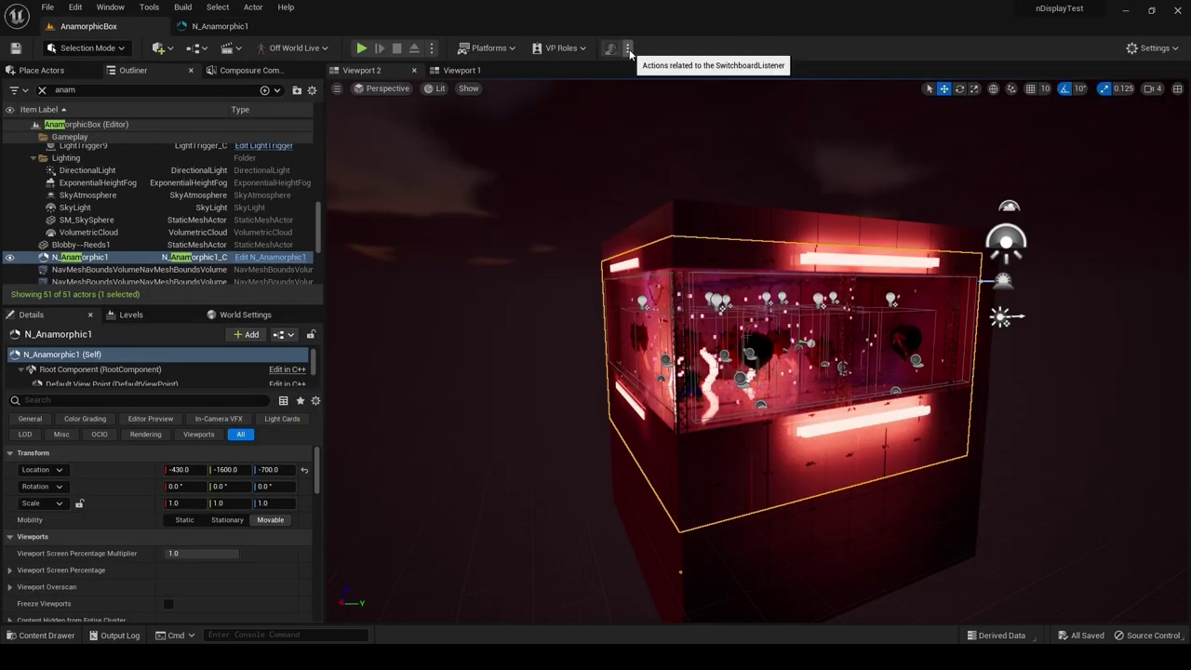
# Open the SwitchboardListener actions from the AnamorphicBox level
pyautogui.click(629, 48)
pyautogui.click(727, 84)
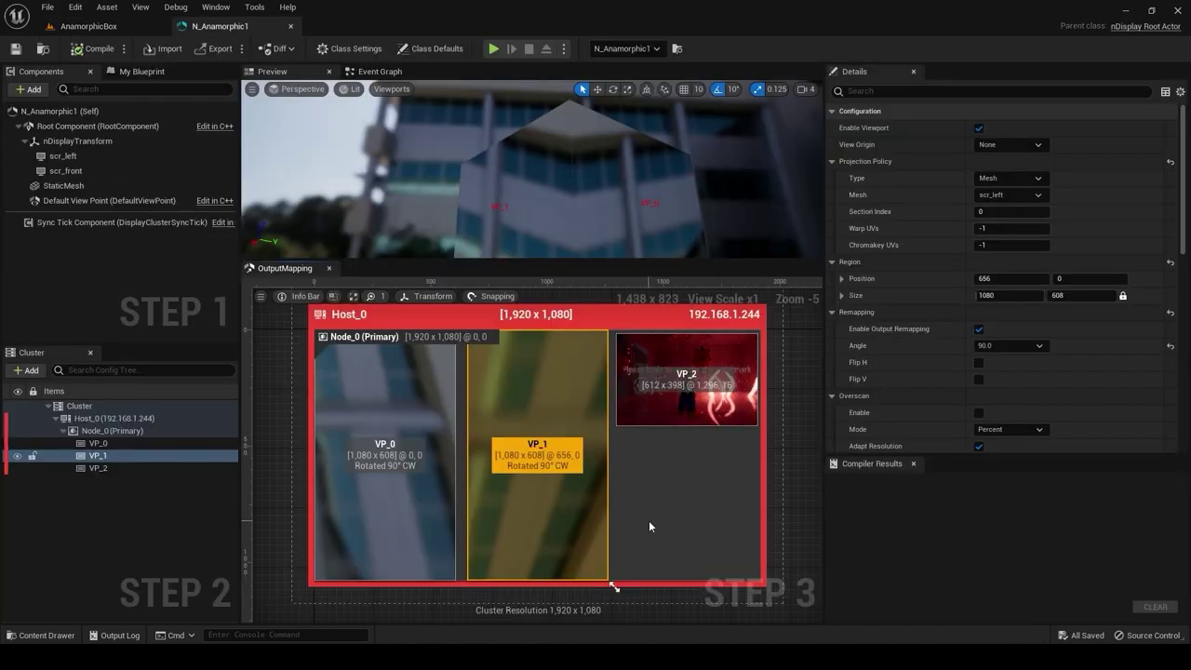
# Inspect Node_0's window settings and VP_2's placement and texture in the output mapping
pyautogui.click(650, 527)
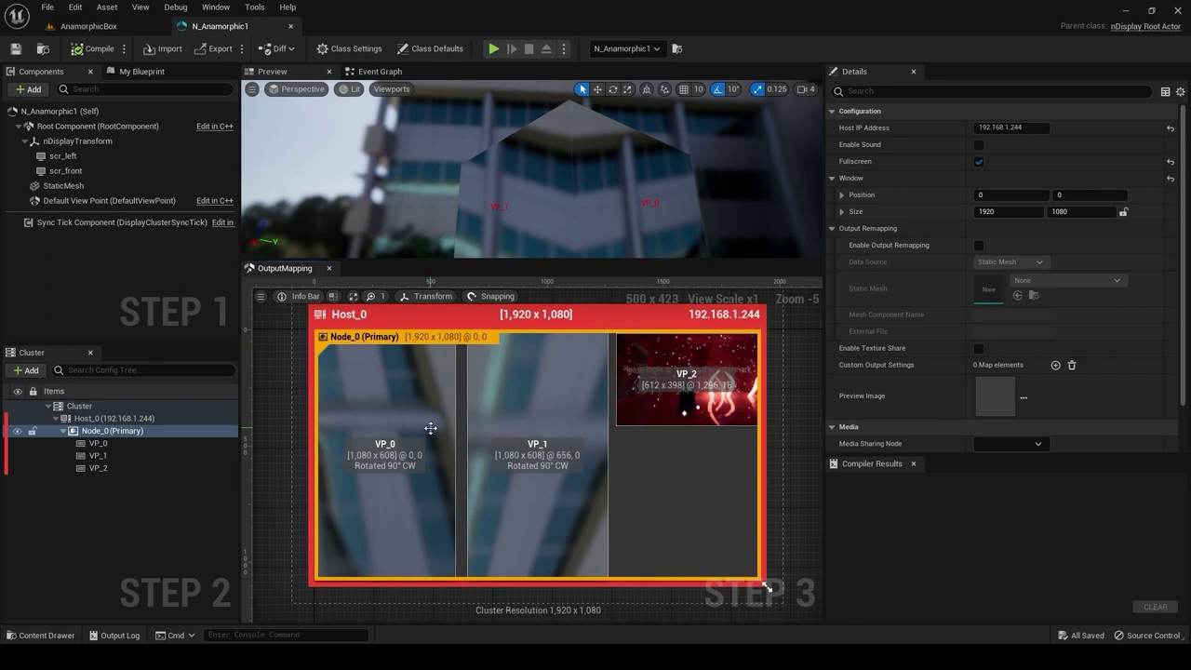
pyautogui.click(711, 425)
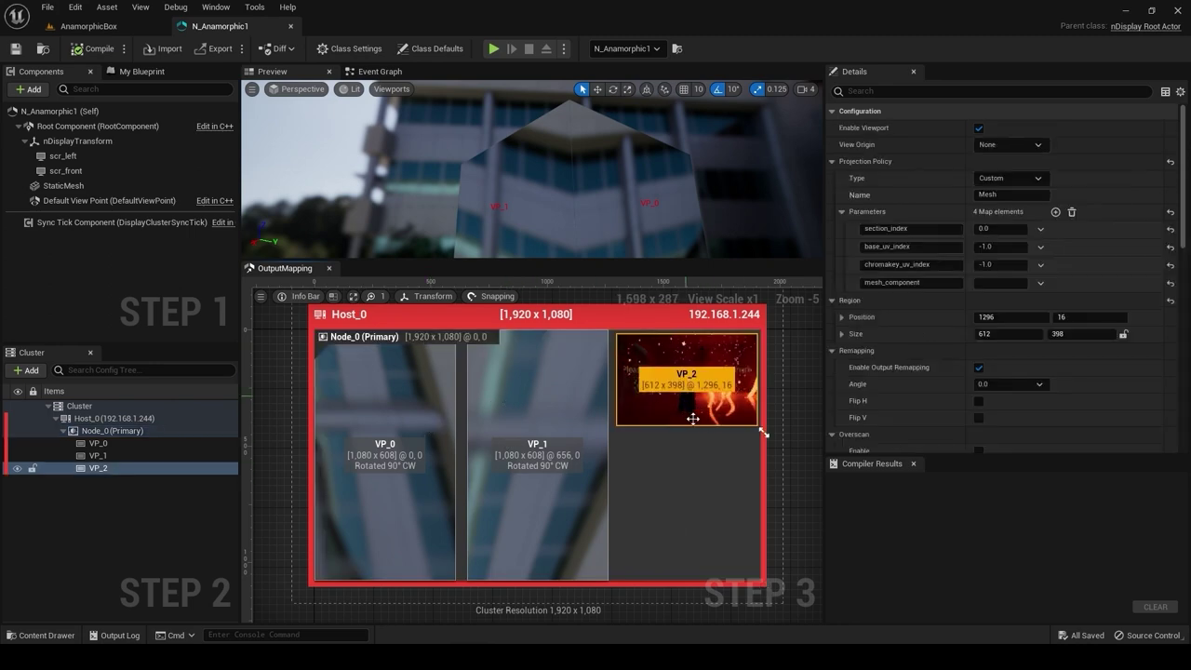
pyautogui.scroll(3, 699, 414)
pyautogui.scroll(-2, 699, 507)
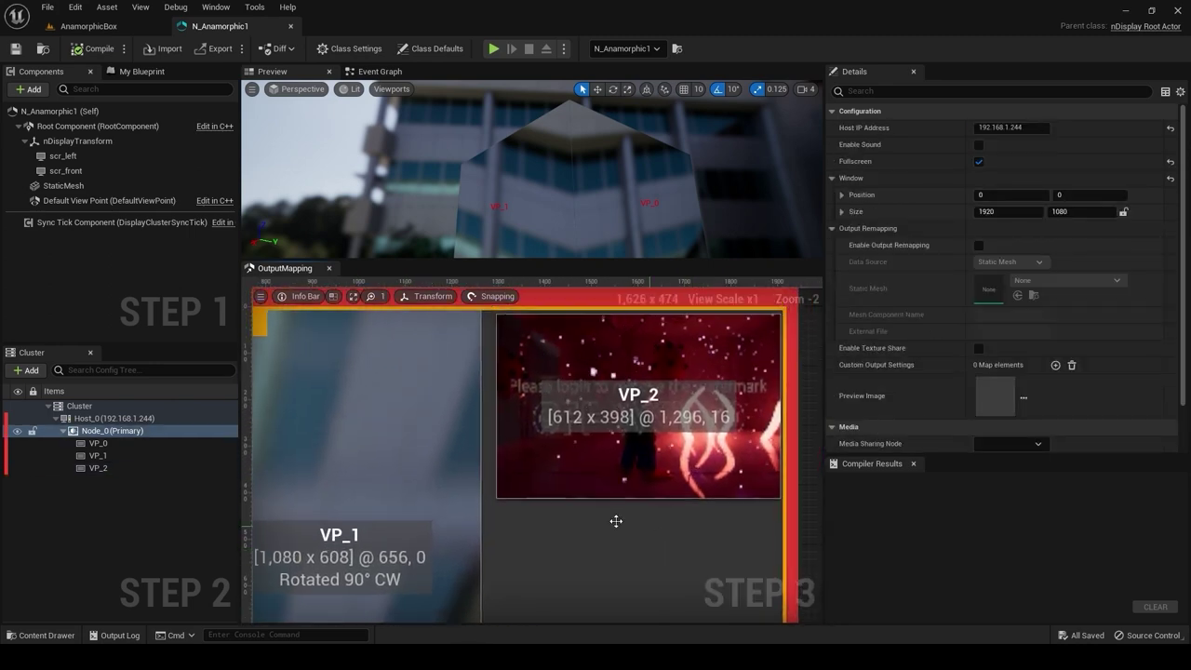
pyautogui.click(679, 477)
pyautogui.scroll(-2, 656, 447)
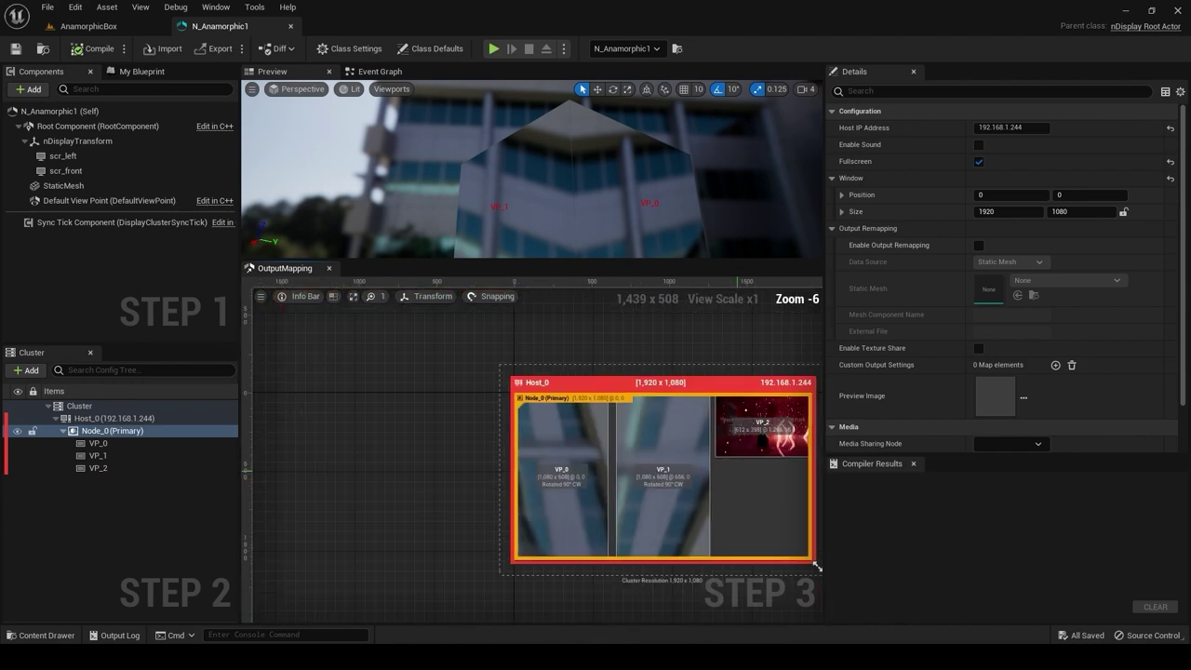
# Examine VP_2's image in the output mapping and inspect its RT_FrogCam render target through ThirdPersonCharacter's OWLCapture component in the AnamorphicBox level
pyautogui.scroll(5, 660, 452)
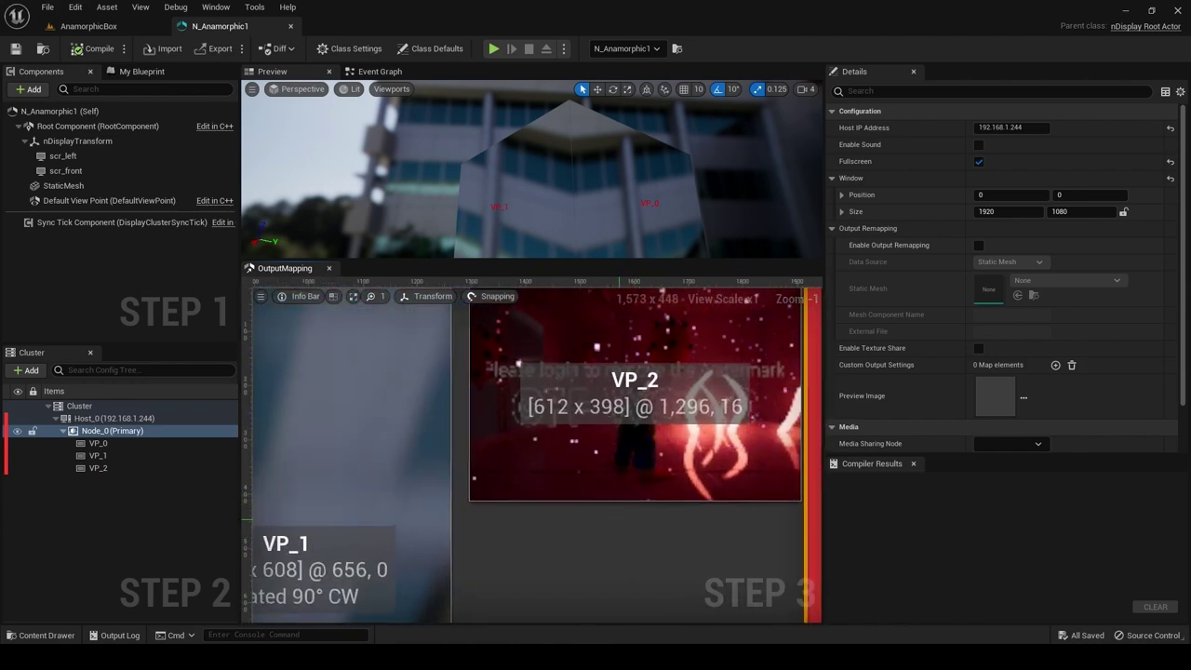
pyautogui.click(88, 26)
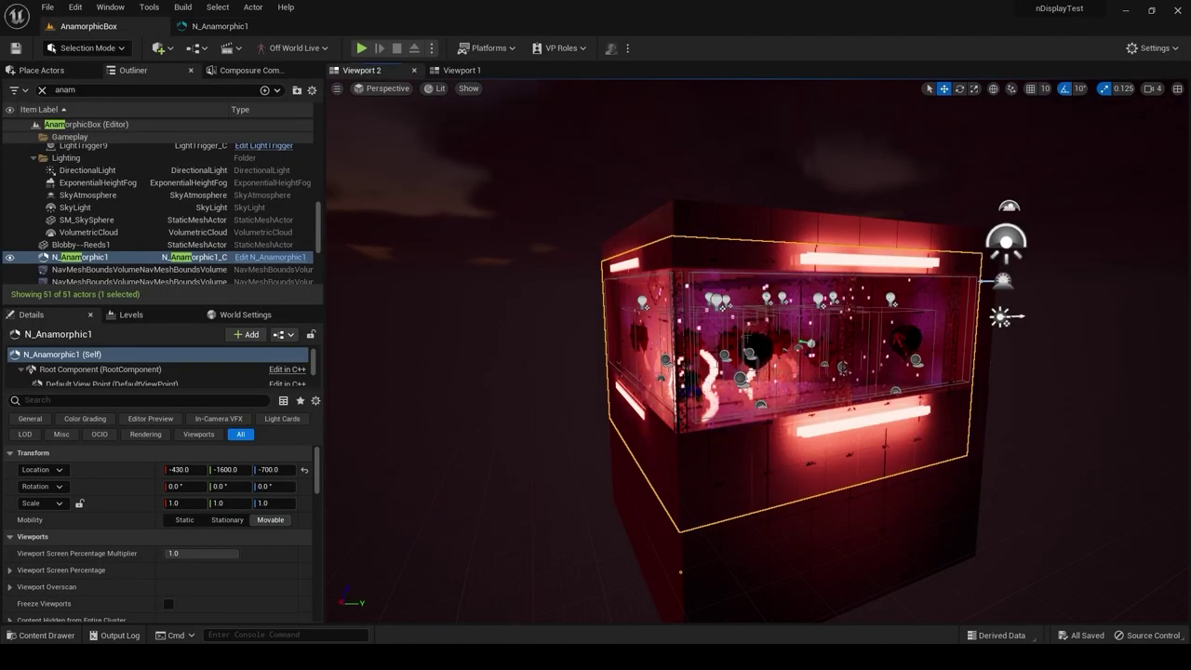
pyautogui.scroll(10, 680, 572)
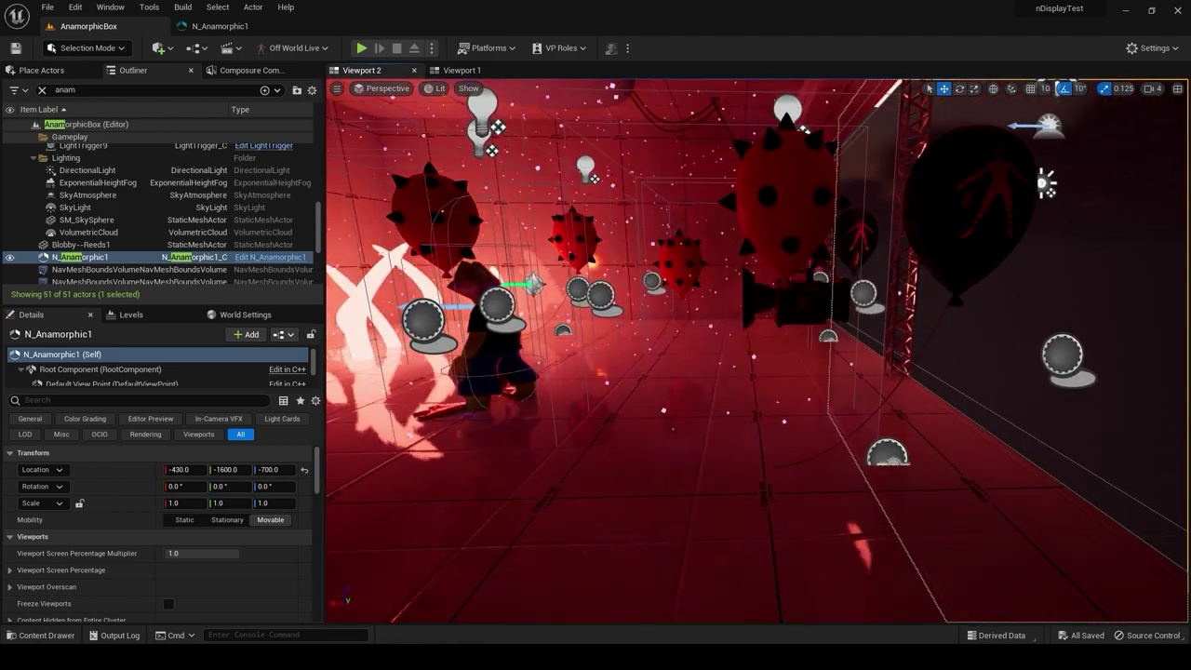
pyautogui.click(489, 363)
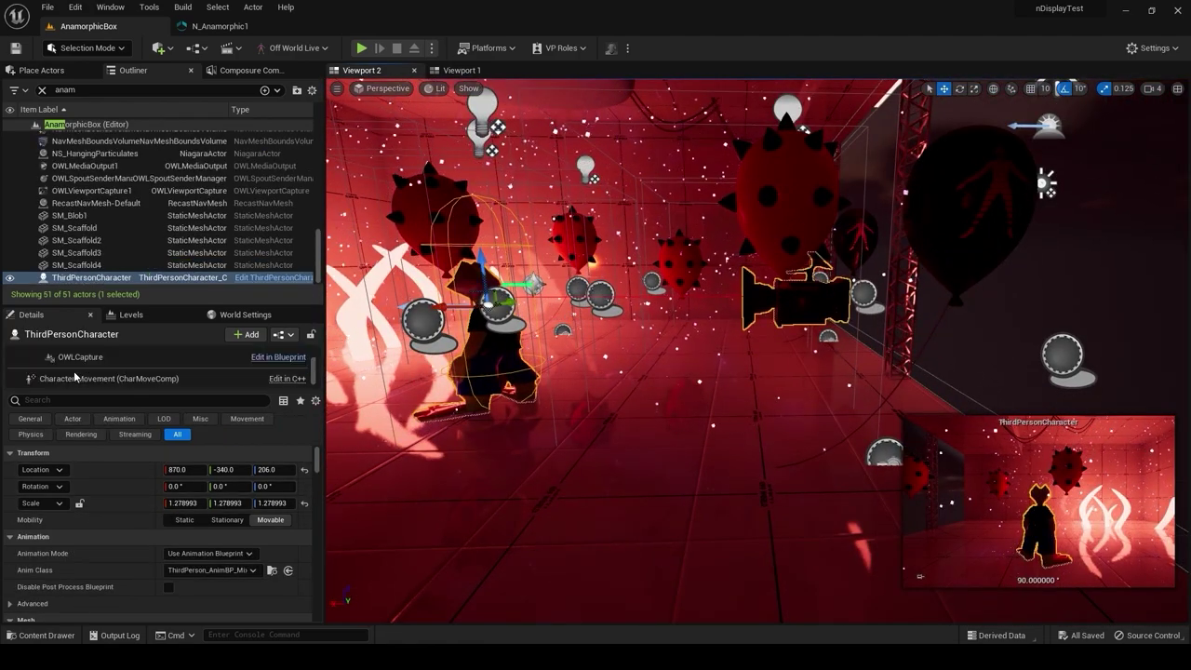
pyautogui.click(80, 356)
pyautogui.doubleClick(182, 528)
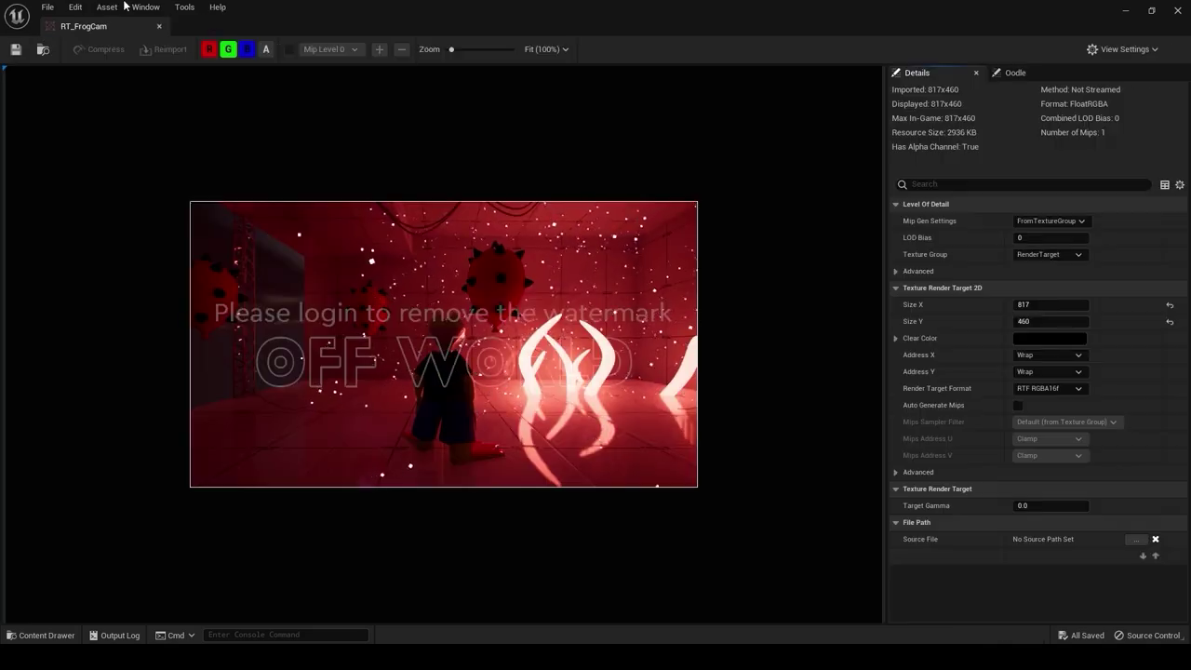
pyautogui.click(159, 26)
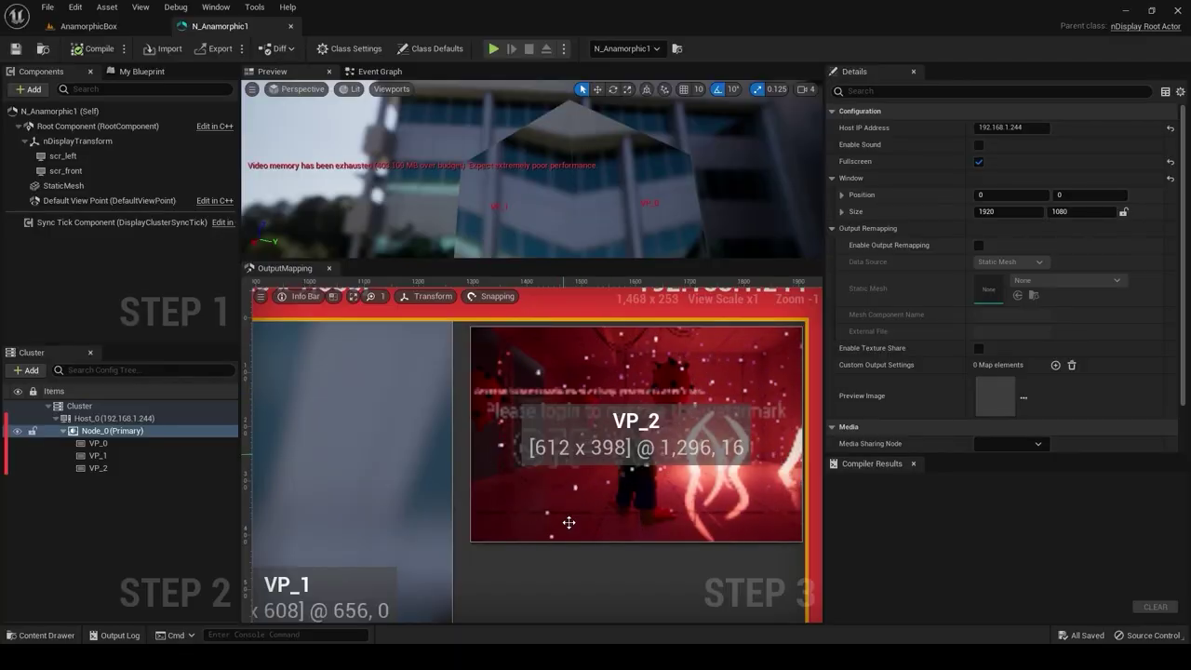
pyautogui.scroll(-6, 568, 523)
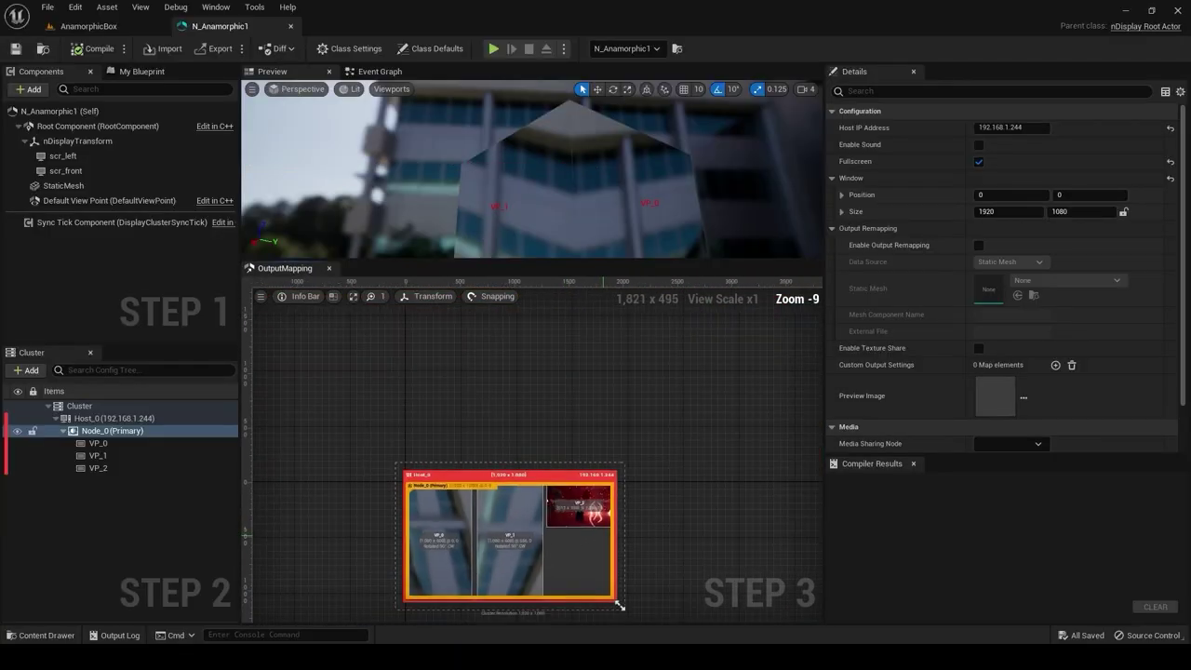
pyautogui.scroll(1, 617, 478)
# Switch to Blender and open the recent file previs.blend
pyautogui.click(1126, 10)
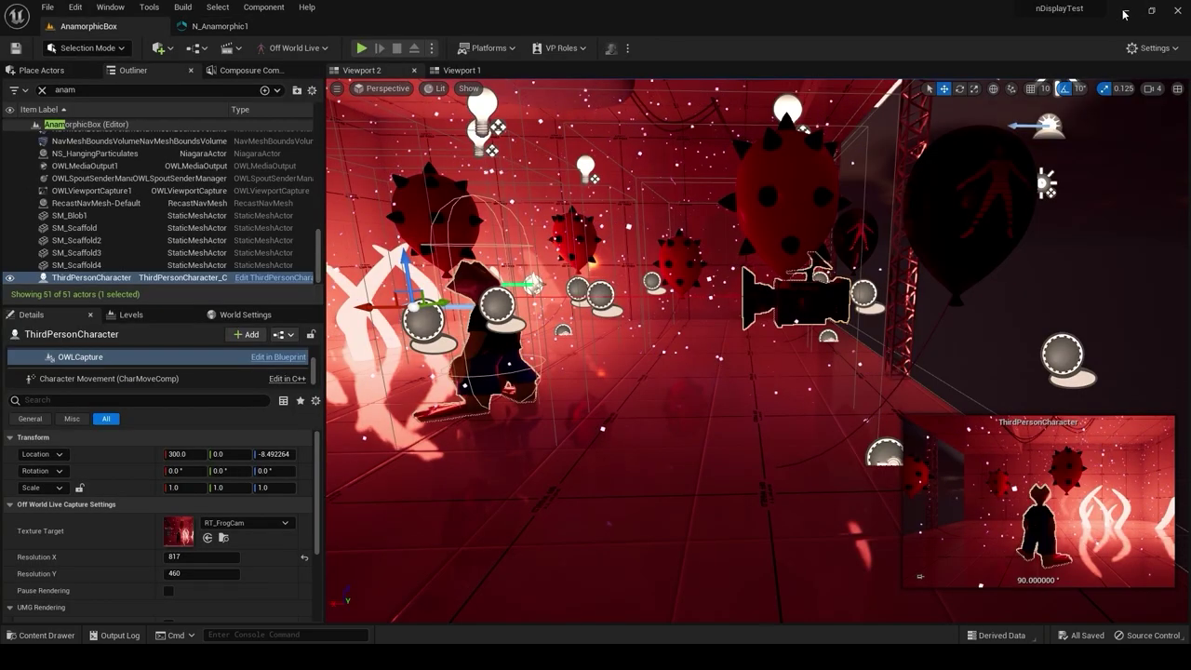
pyautogui.click(1126, 11)
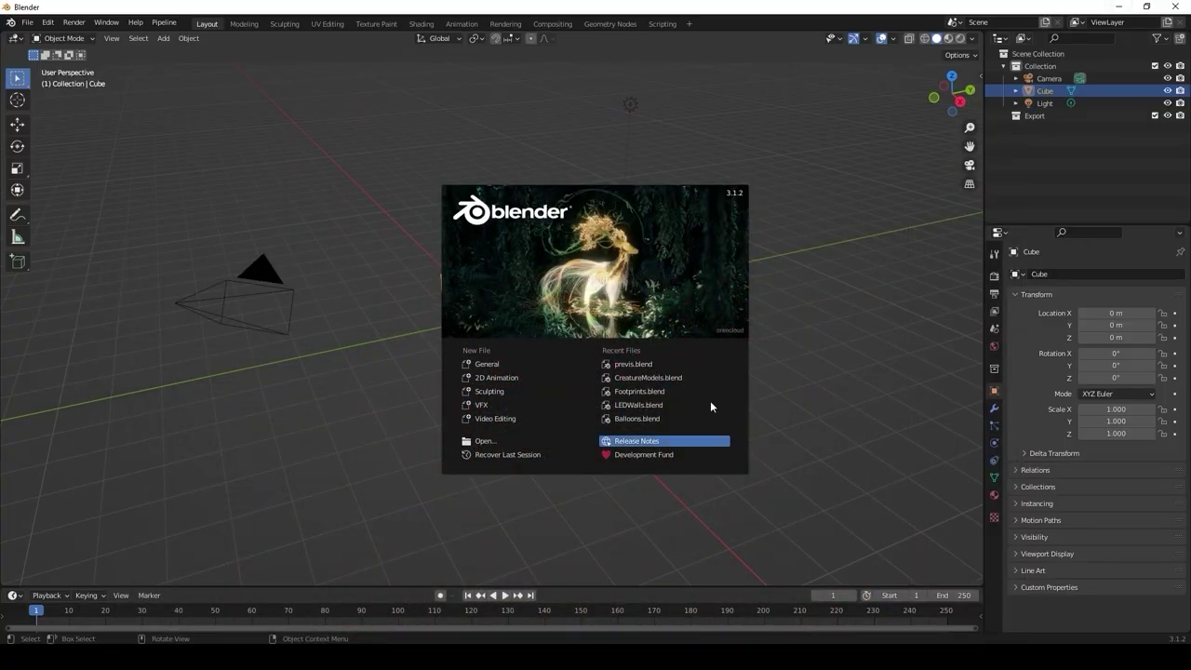
pyautogui.click(635, 365)
# Examine the two-screen wall previs from its corner and play back the Sequence 04 animation
pyautogui.click(620, 448)
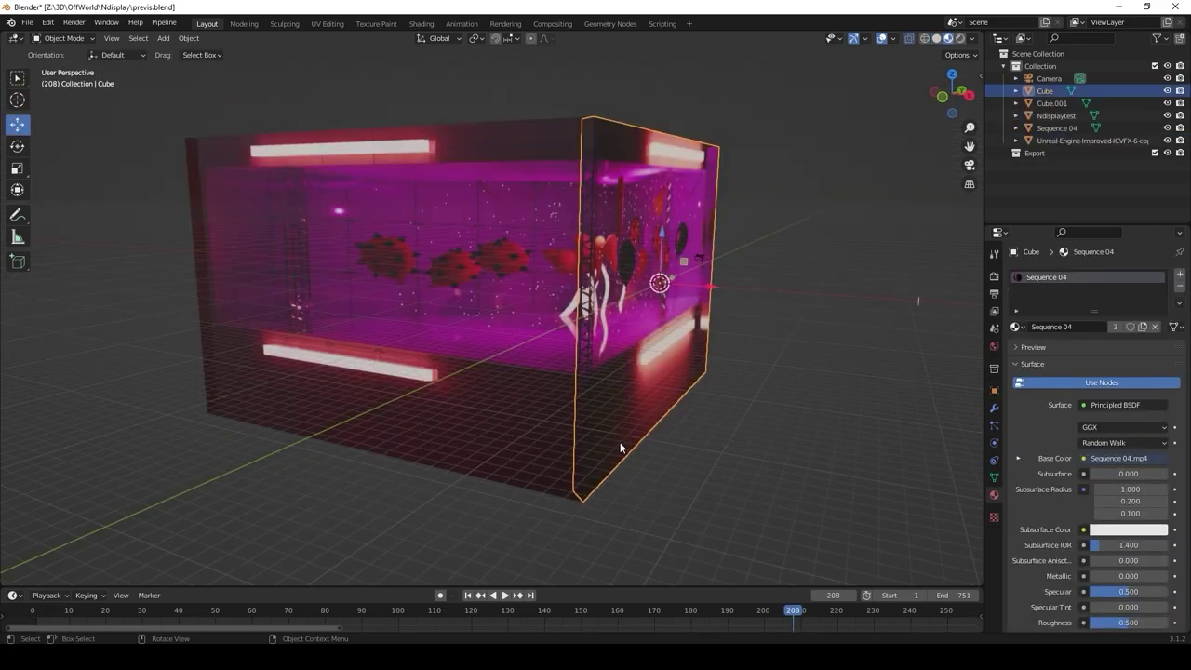
pyautogui.rightClick(679, 463)
pyautogui.moveTo(713, 395); pyautogui.dragTo(877, 270, button='middle')
pyautogui.click(841, 380)
pyautogui.scroll(-3, 795, 333)
pyautogui.moveTo(803, 335); pyautogui.dragTo(814, 348, button='middle')
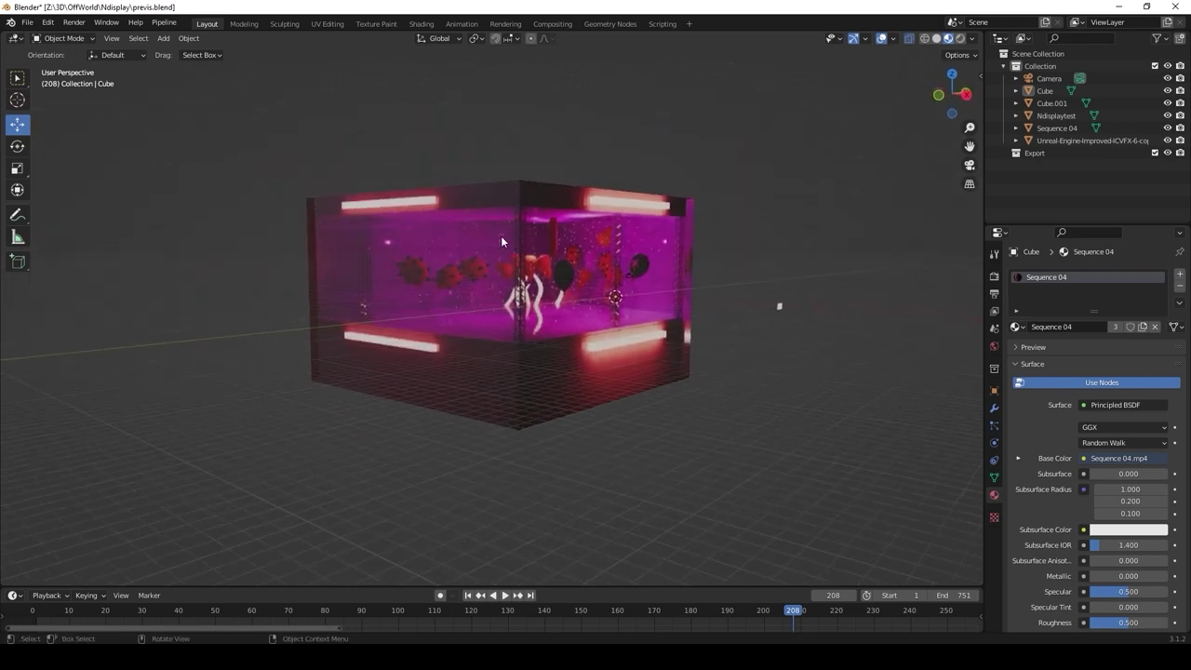
pyautogui.click(504, 288)
pyautogui.click(562, 357)
pyautogui.press('space')
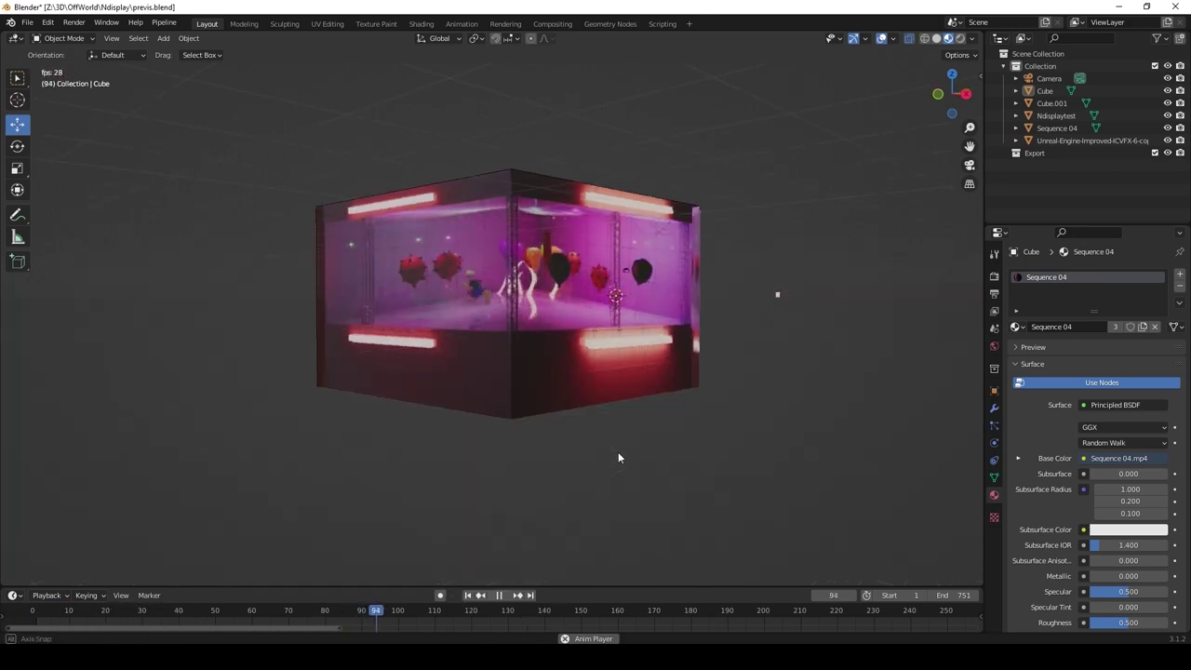
pyautogui.moveTo(618, 457); pyautogui.dragTo(542, 408, button='middle')
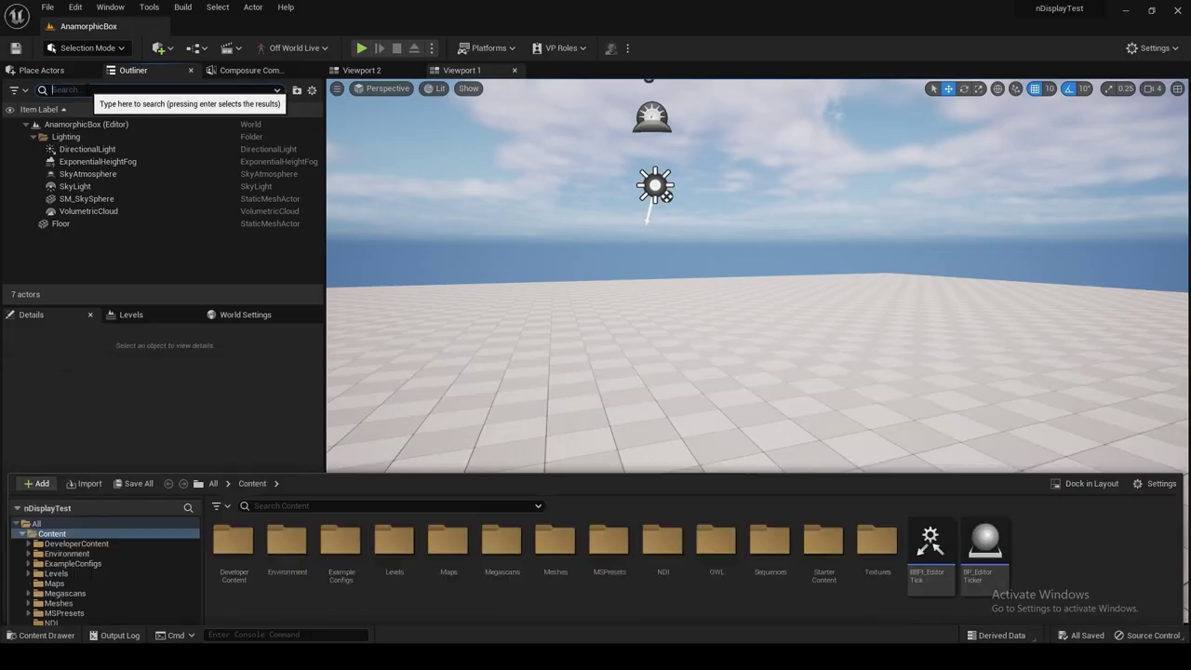
# In Unreal Engine's AnamorphicBox level, place a cube scaled about 18 × 16.2 × 1 as a platform and add a NavMeshBoundsVolume over it
pyautogui.click(42, 70)
pyautogui.click(162, 122)
pyautogui.moveTo(56, 206); pyautogui.dragTo(660, 425)
pyautogui.write('nav mesh')
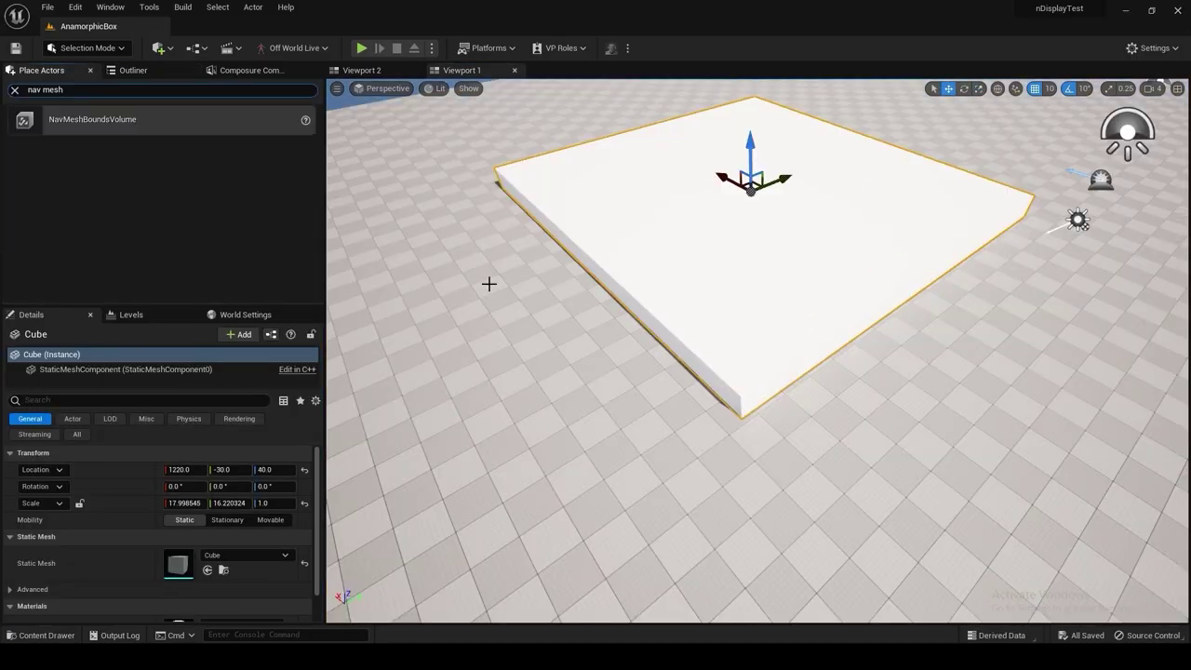
pyautogui.moveTo(722, 185); pyautogui.dragTo(722, 185)
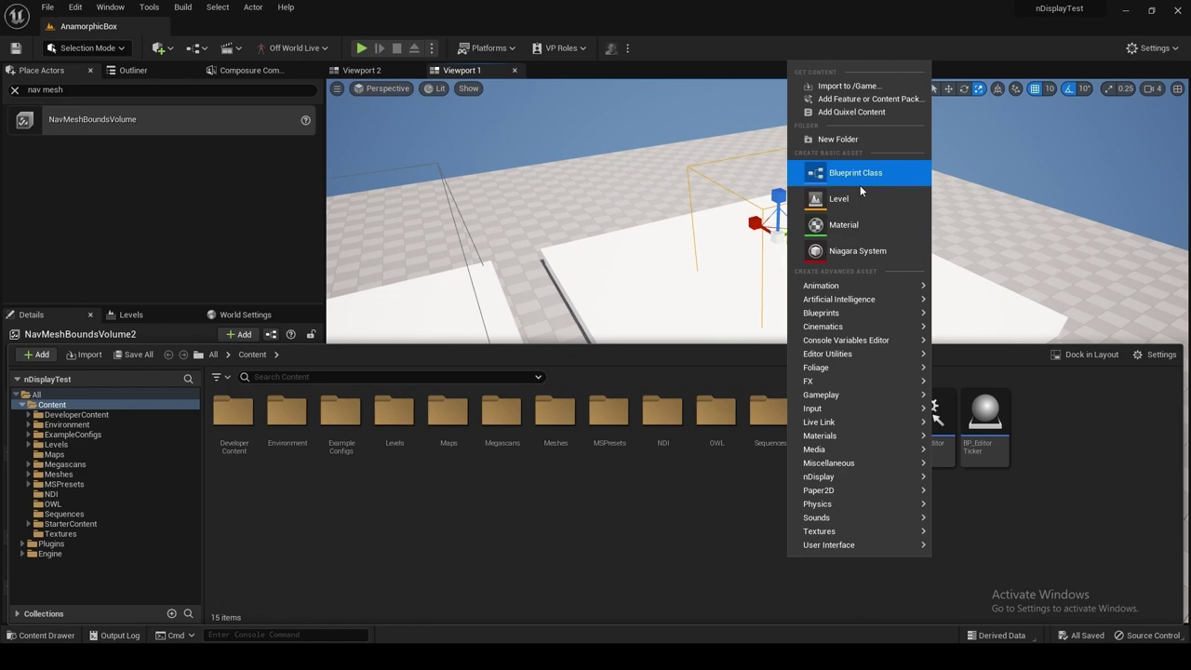
# Create an Actor Blueprint named Baloons with a static mesh component named Balloon that uses the MaterialSphere mesh
pyautogui.click(860, 185)
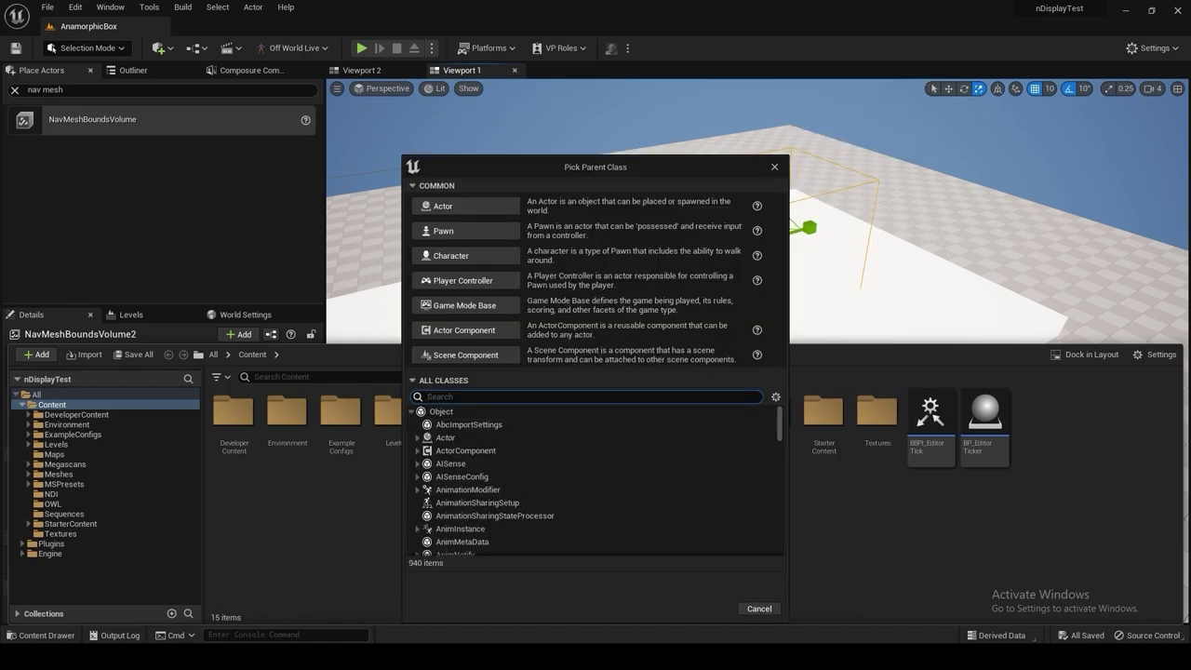
pyautogui.click(460, 208)
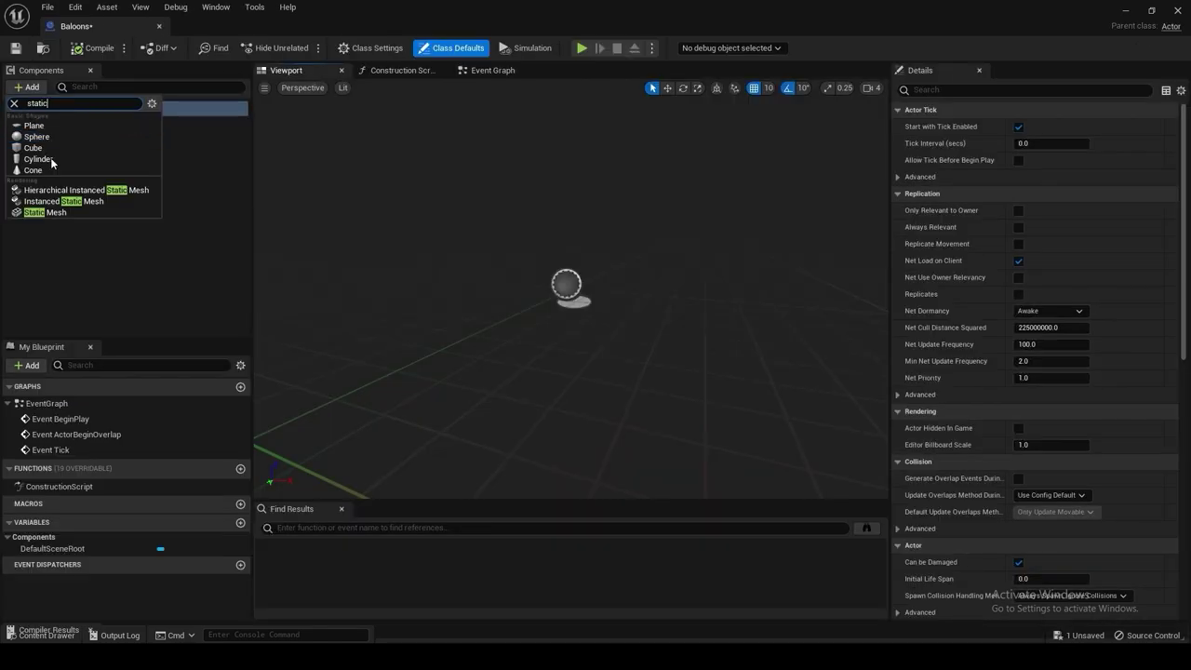
pyautogui.click(1074, 331)
pyautogui.write('sphe')
pyautogui.click(1071, 493)
# Add a Physics Constraint component to the Baloons Blueprint and search for a spawn actor node from Event BeginPlay
pyautogui.click(26, 86)
pyautogui.write('physi')
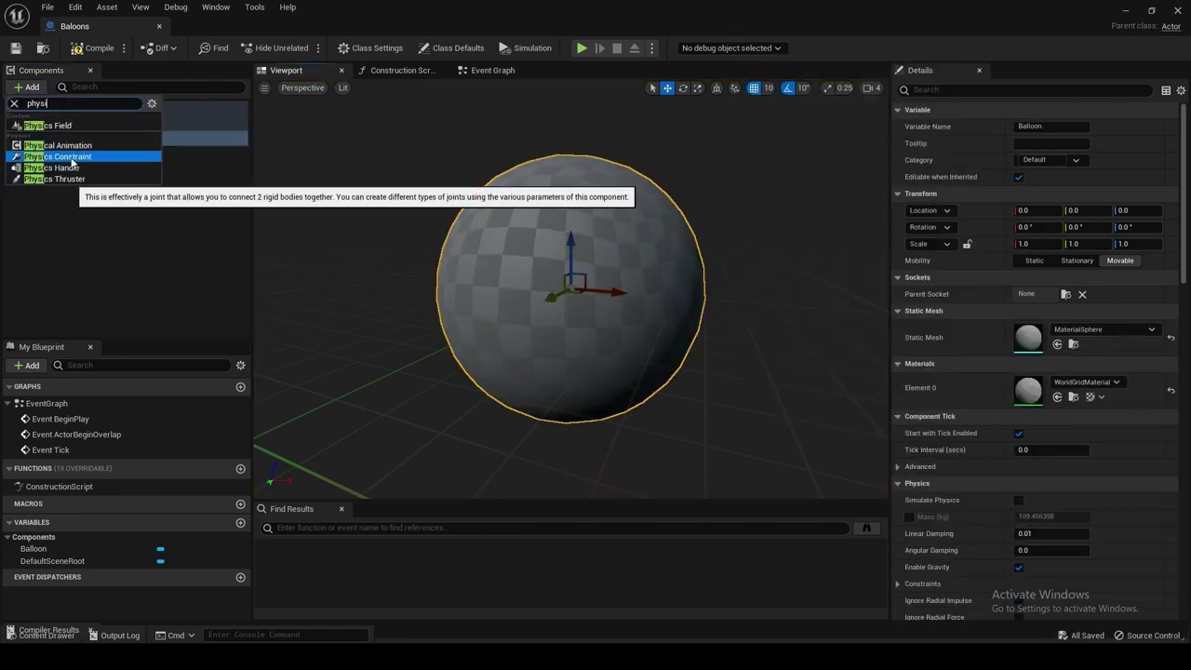
pyautogui.click(72, 158)
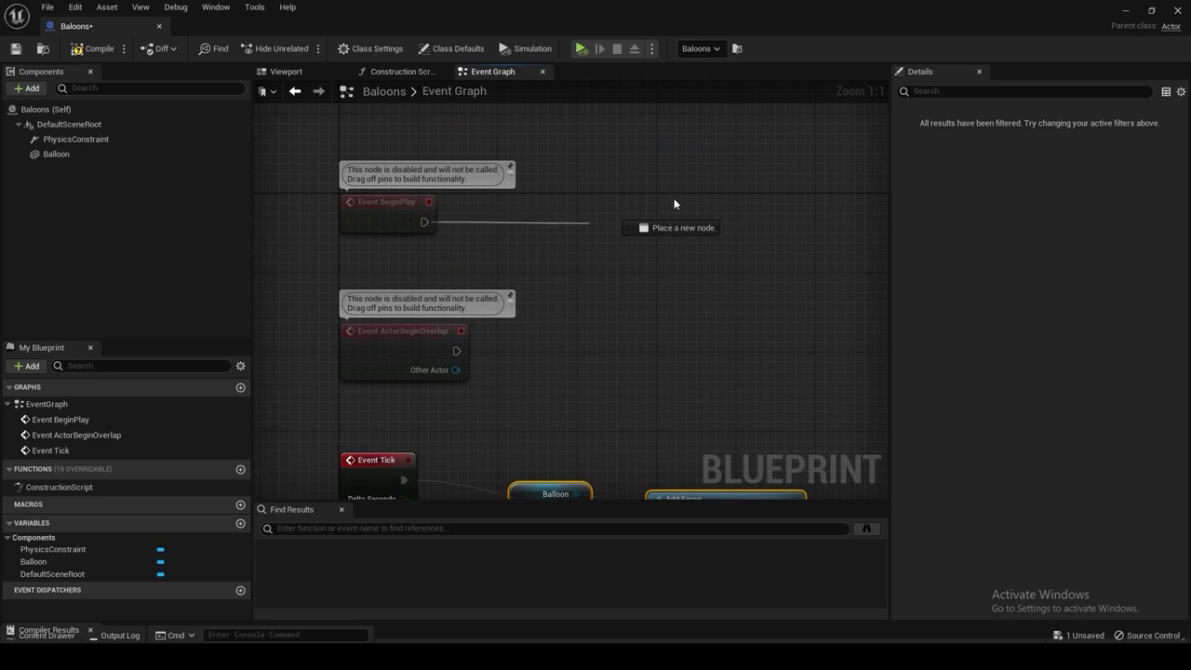
pyautogui.moveTo(675, 203); pyautogui.dragTo(616, 214)
pyautogui.write('spawn act')
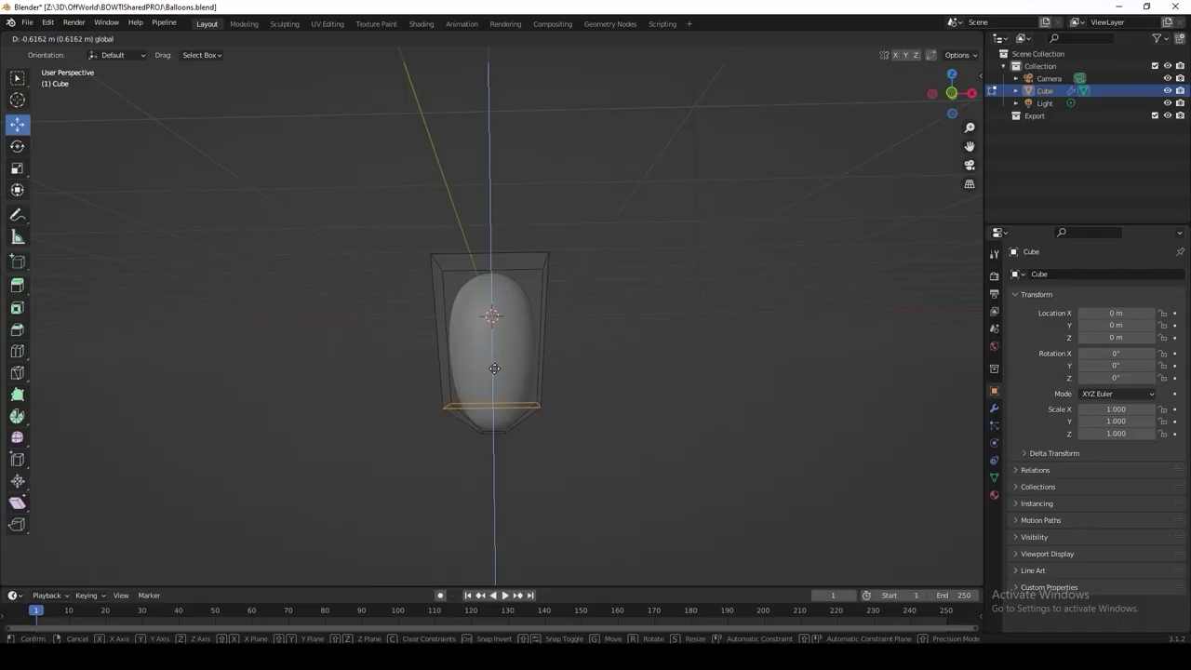
# Switch to Blender, shape the elongated and heart-shaped balloon meshes by moving their edges, and save Balloons.blend
pyautogui.click(494, 330)
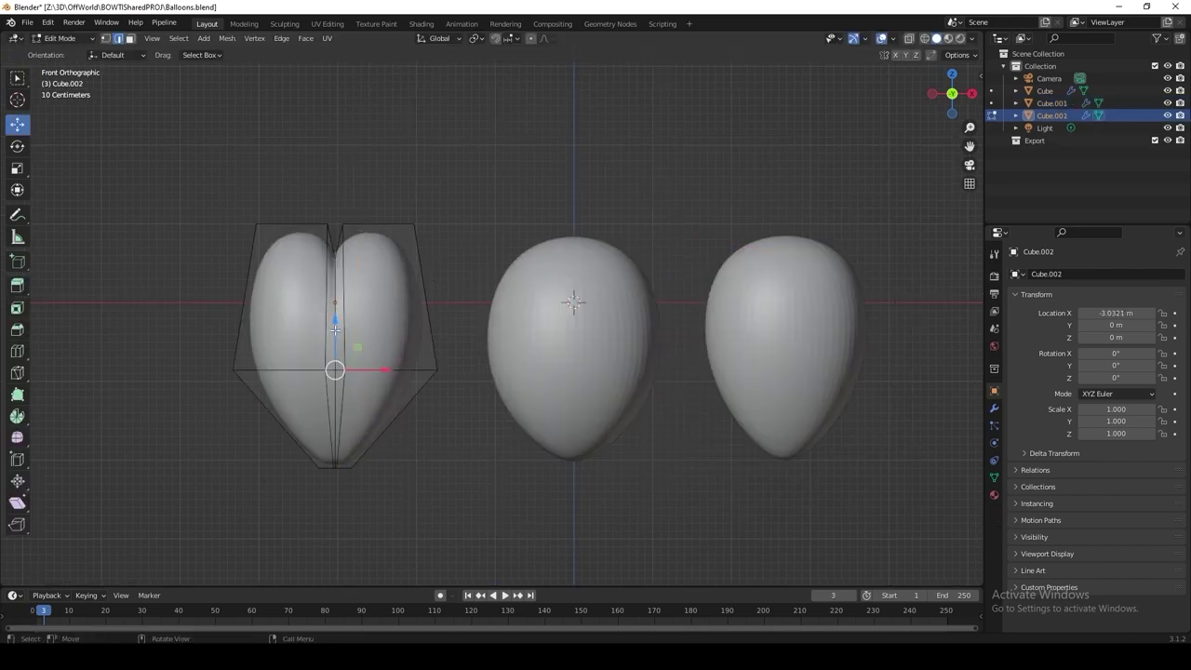
pyautogui.moveTo(335, 329); pyautogui.dragTo(382, 272)
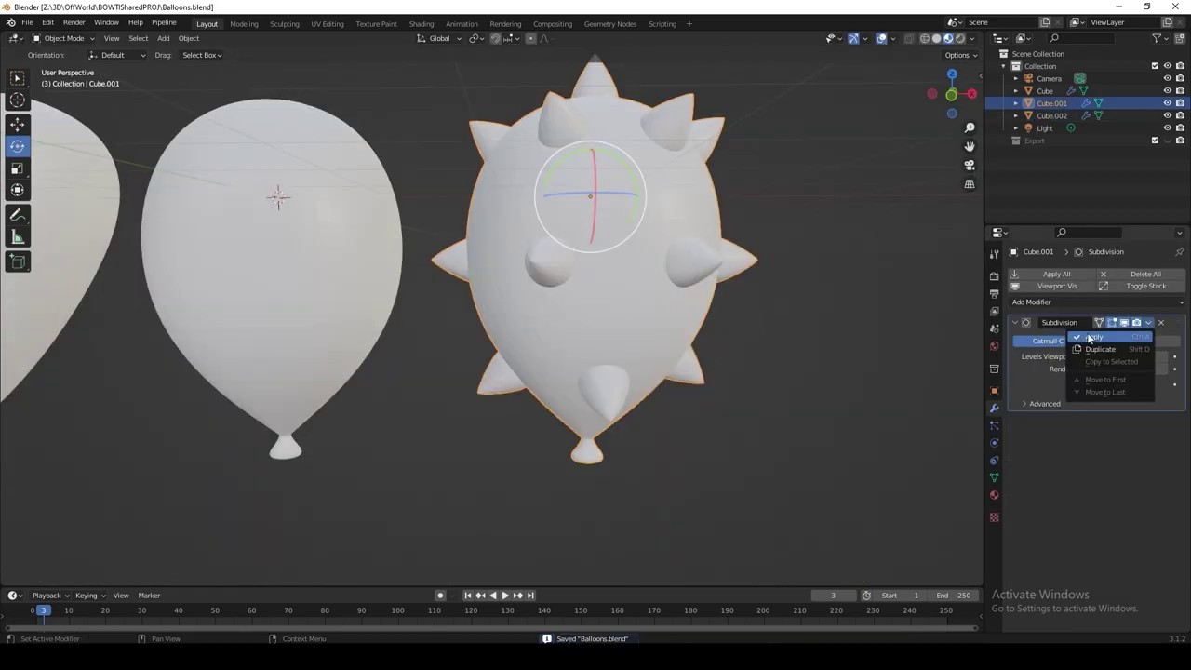
pyautogui.hotkey('ctrl', 's')
# Enter edit mode on the spiked balloon and add a second material slot for its selected spikes
pyautogui.press('Tab')
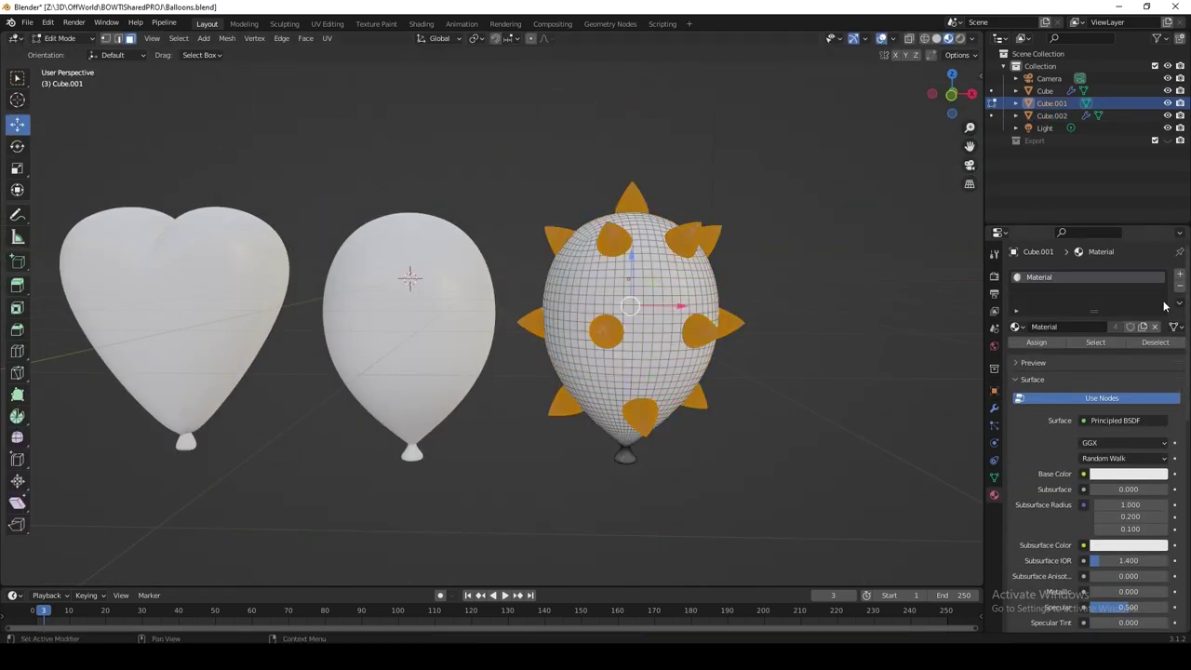
pyautogui.click(1179, 275)
pyautogui.click(1129, 499)
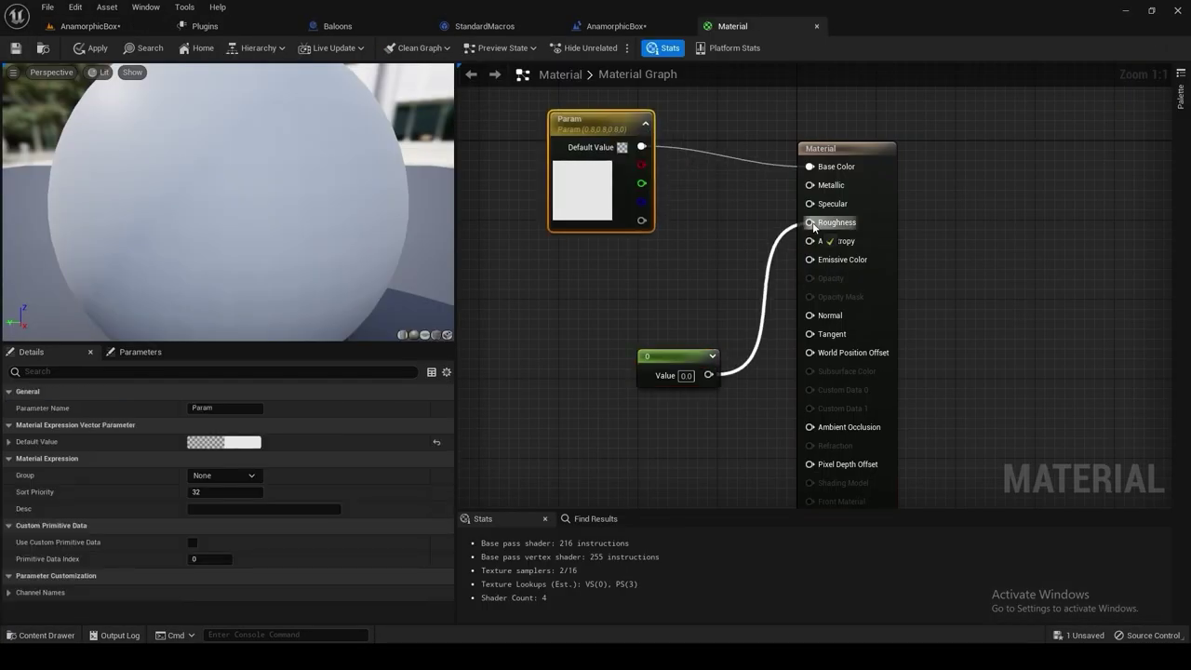
# In Unreal Engine, assign Balloon1 to Balloon5 to the Baloons actor's Static Mesh List and play the level
pyautogui.hotkey('ctrl', 'space')
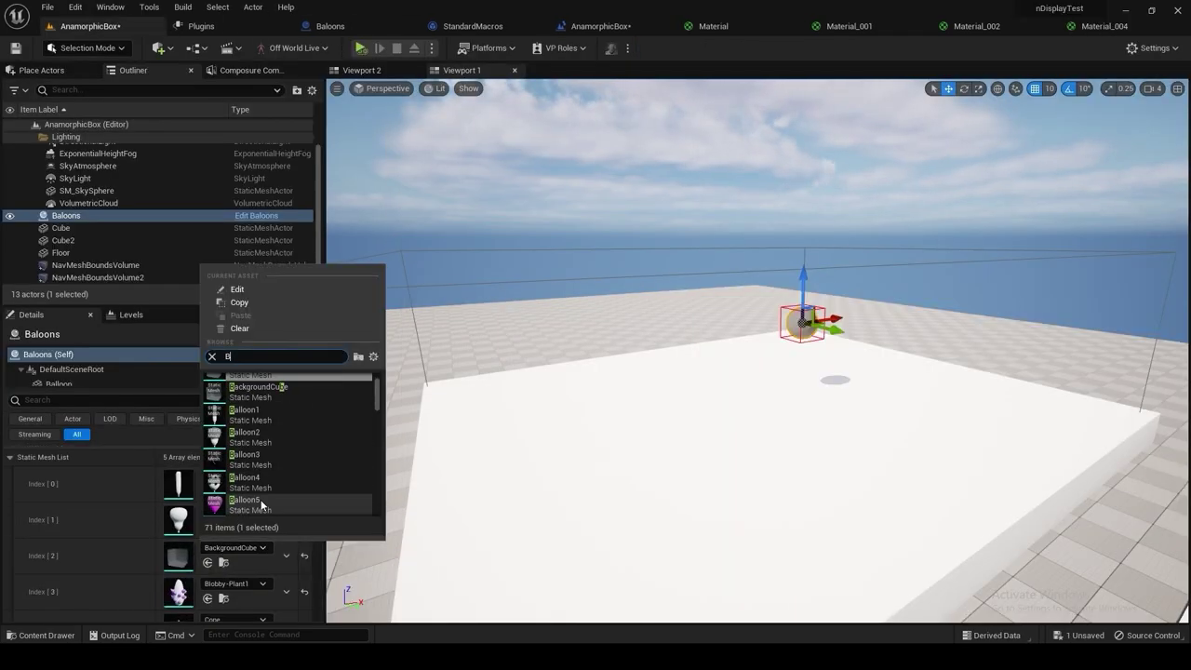
pyautogui.write('ALL')
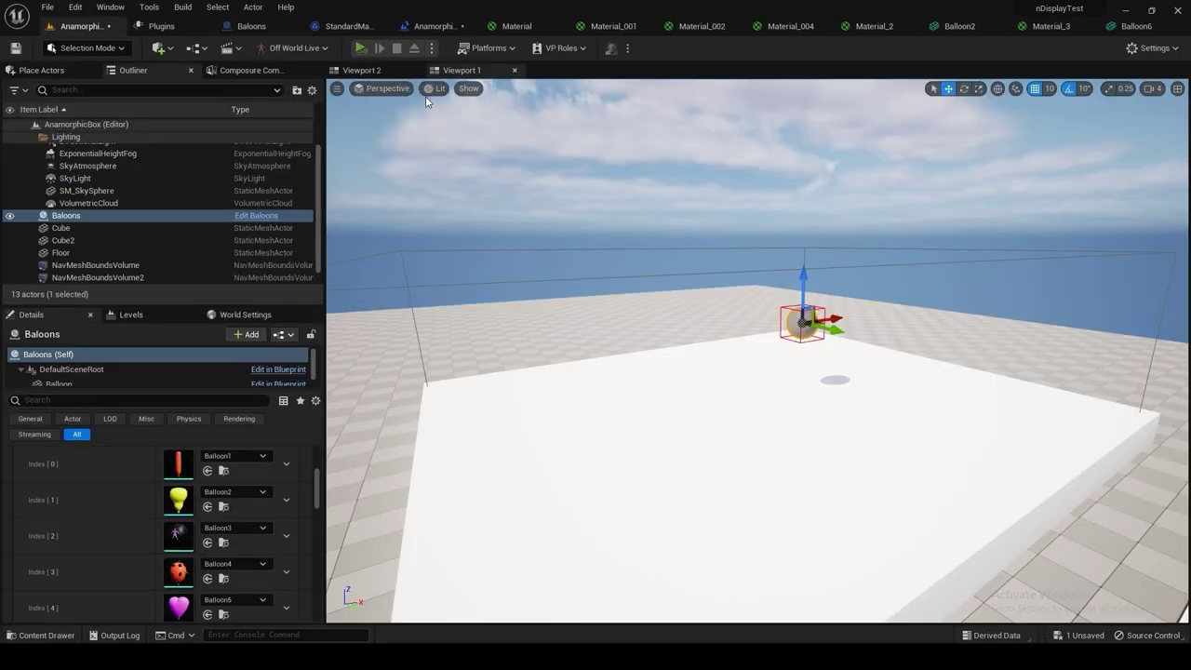
pyautogui.hotkey('alt', 'p')
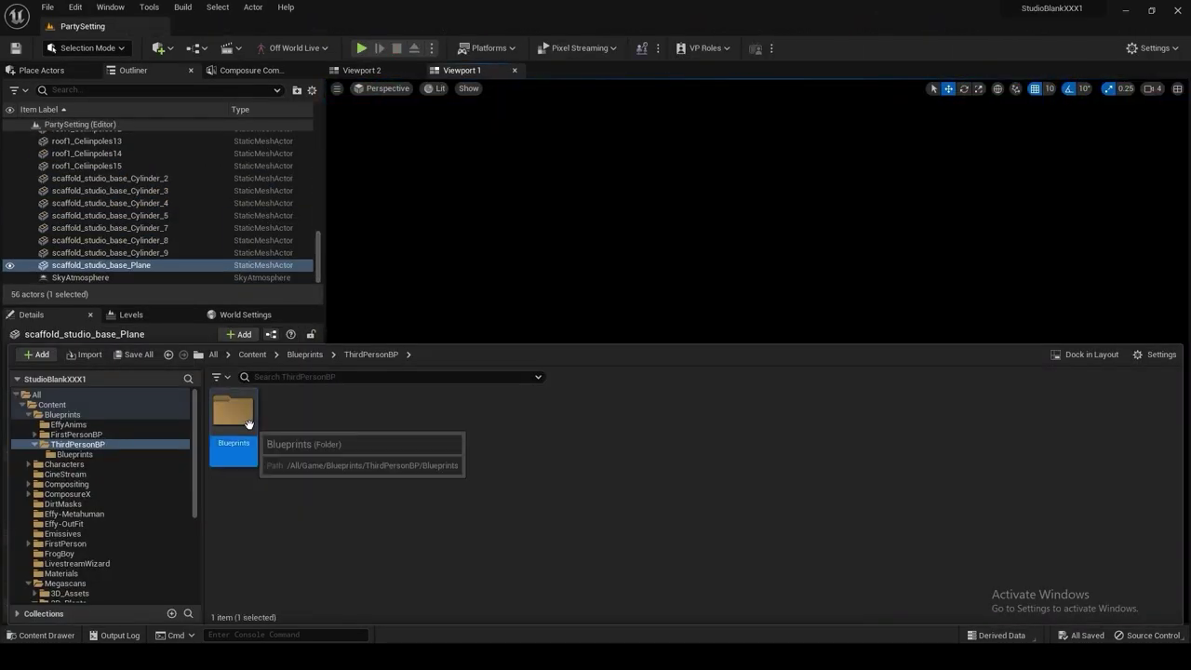
# In the StudioBlankXXX1 project, start migrating the EffyThirsdPerson Blueprint from ThirdPersonBP/Blueprints and review the assets included in the migration
pyautogui.doubleClick(234, 424)
pyautogui.rightClick(244, 423)
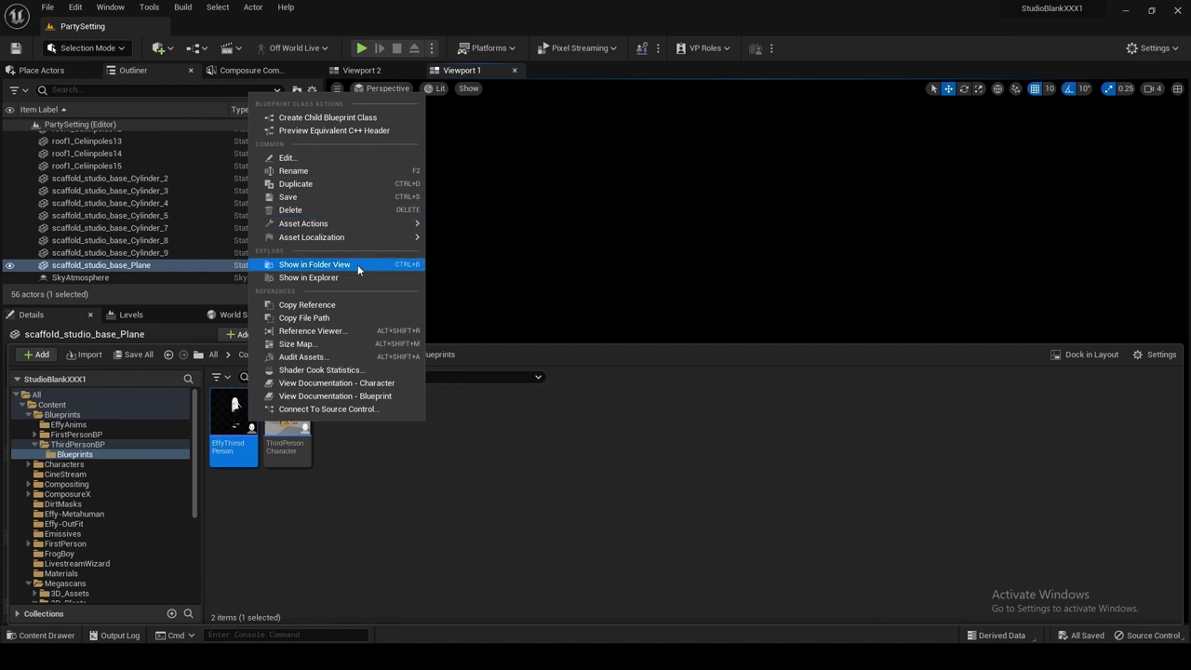
pyautogui.moveTo(390, 224)
pyautogui.click(465, 252)
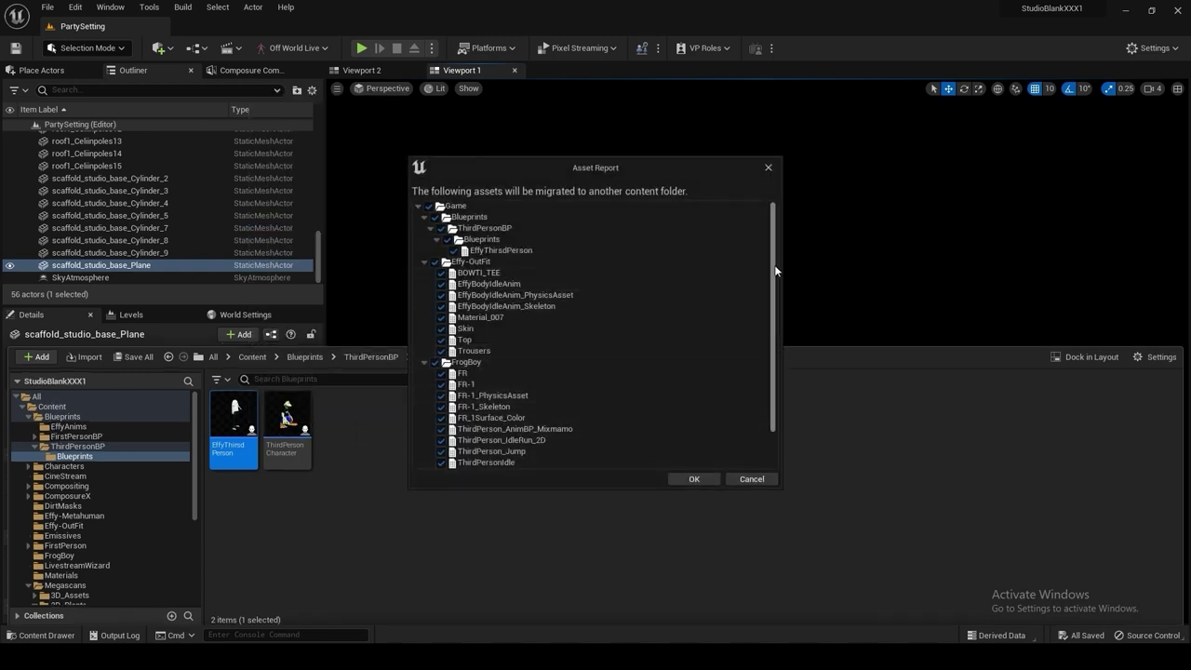
pyautogui.moveTo(776, 270); pyautogui.dragTo(775, 296)
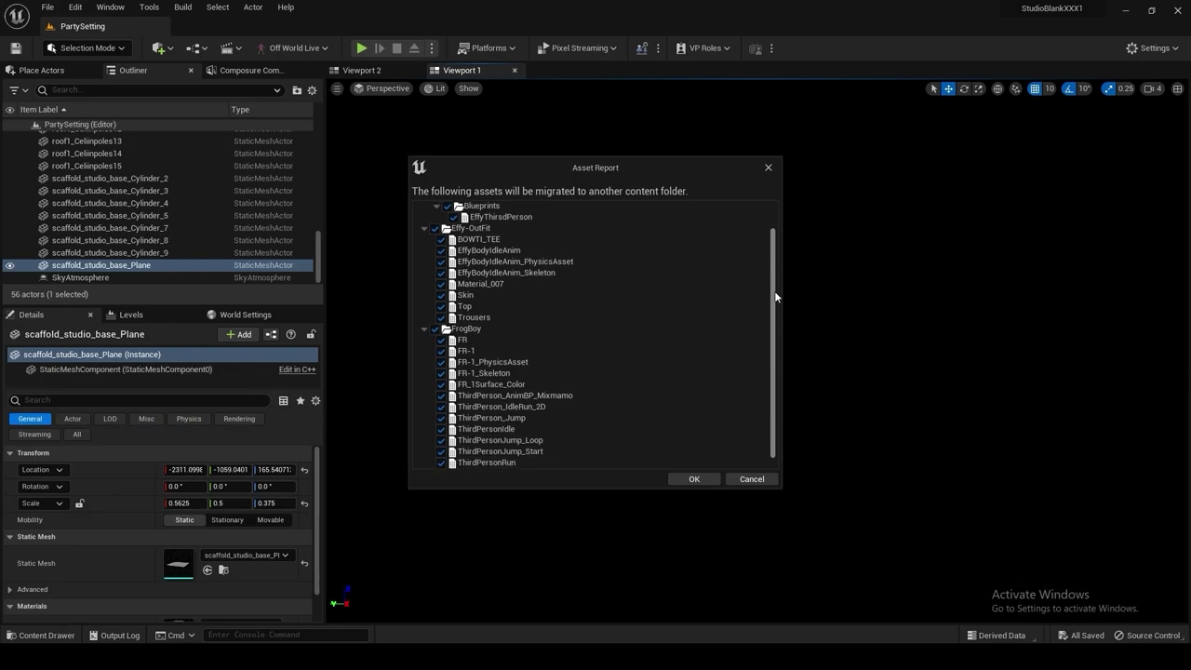
pyautogui.scroll(3, 775, 293)
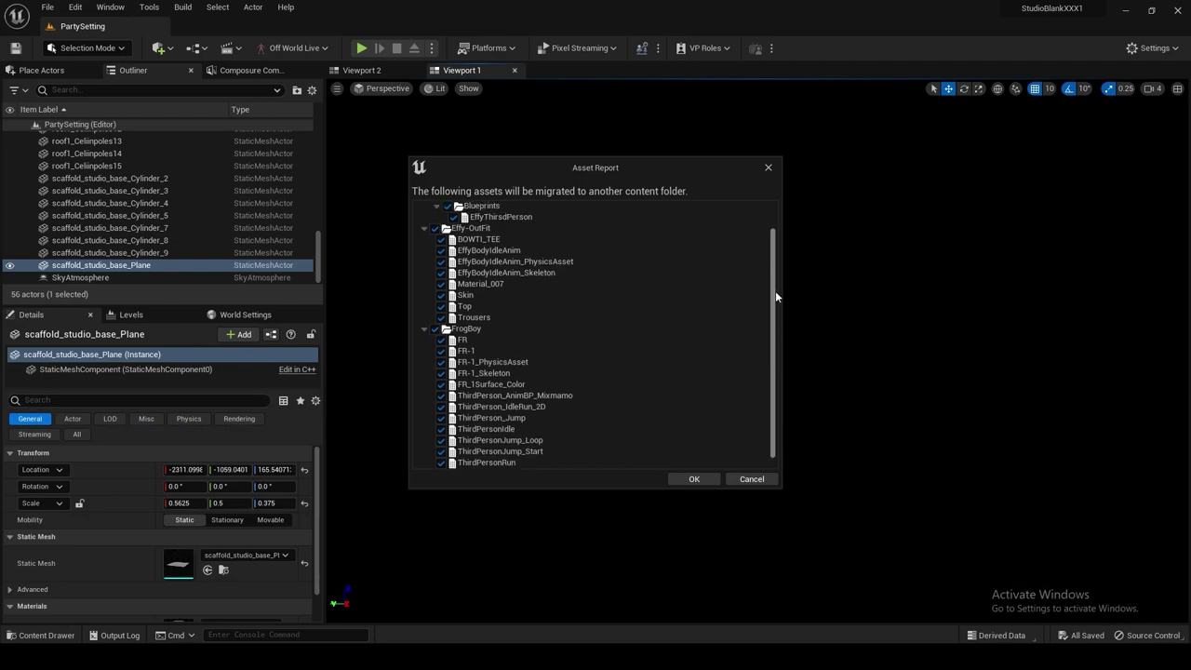
# Migrate the assets into nDisplayTest's Content folder, overwriting all existing files, and open the Blueprints folder in the nDisplayTest project
pyautogui.click(708, 479)
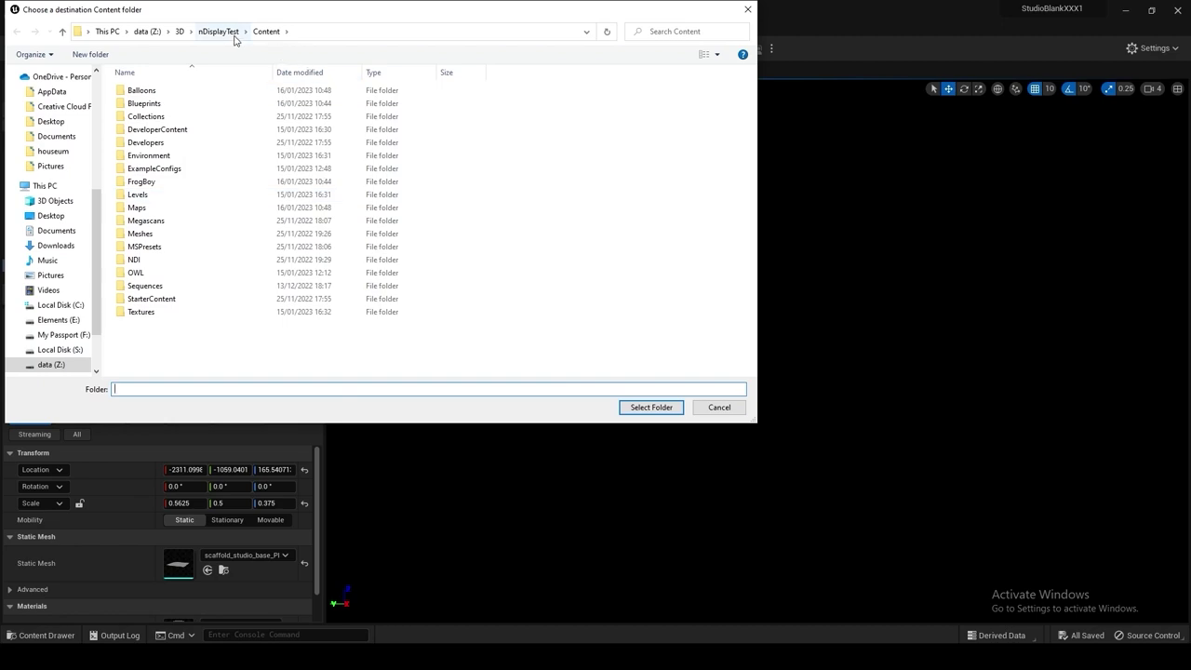
pyautogui.click(649, 407)
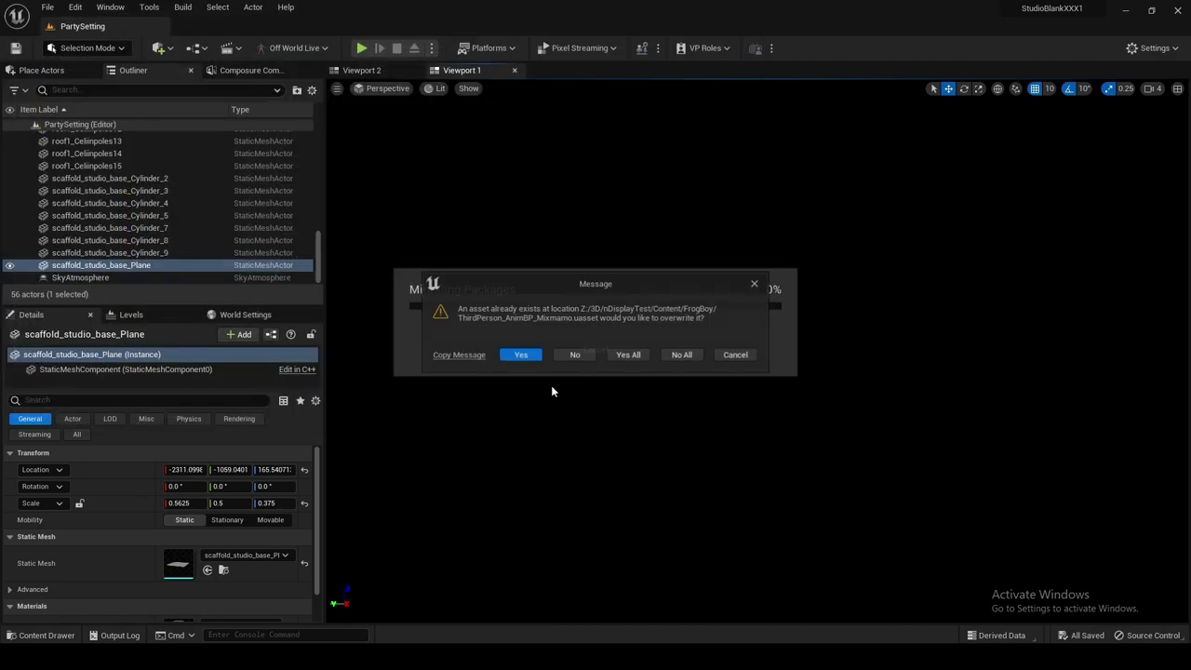
pyautogui.click(617, 356)
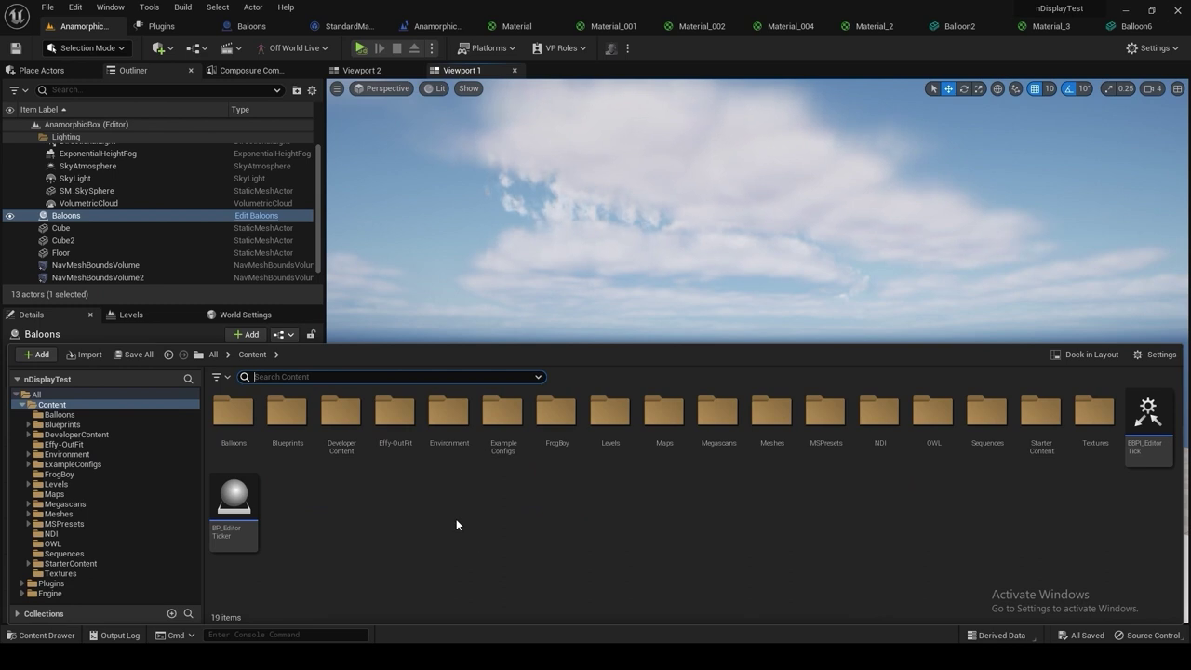
pyautogui.doubleClick(289, 413)
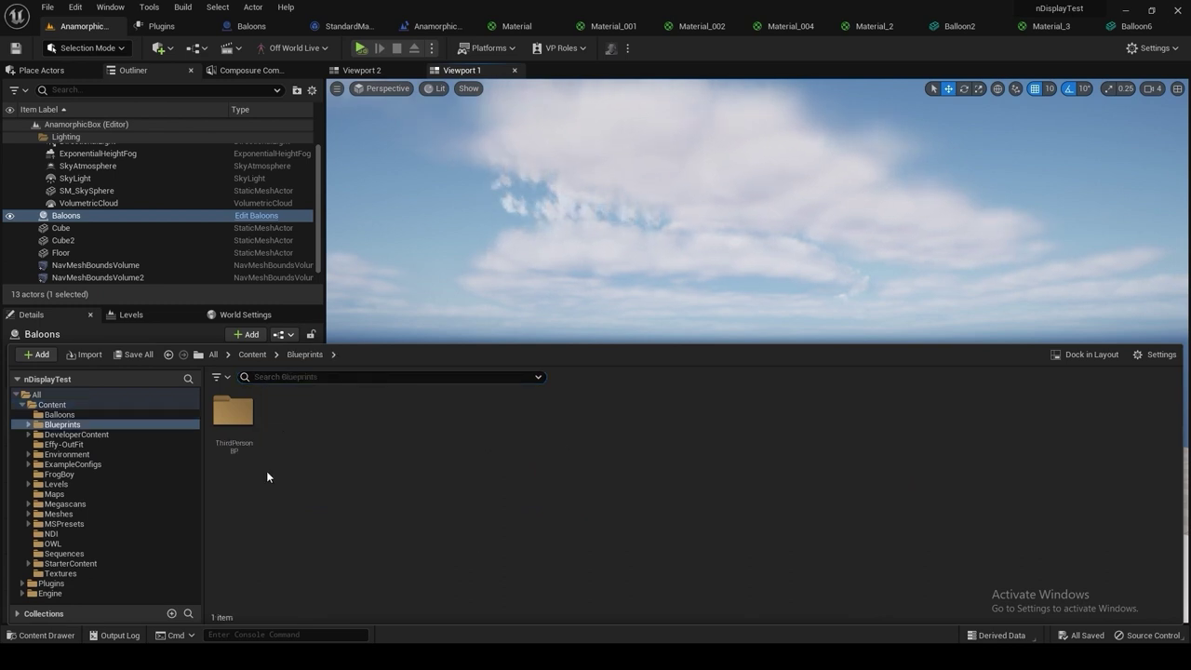
# Place the ThirdPersonCharacter from the ThirdPersonBP folder on the white platform and undo its last move
pyautogui.doubleClick(232, 412)
pyautogui.moveTo(285, 413); pyautogui.dragTo(757, 418)
pyautogui.hotkey('ctrl', 'z')
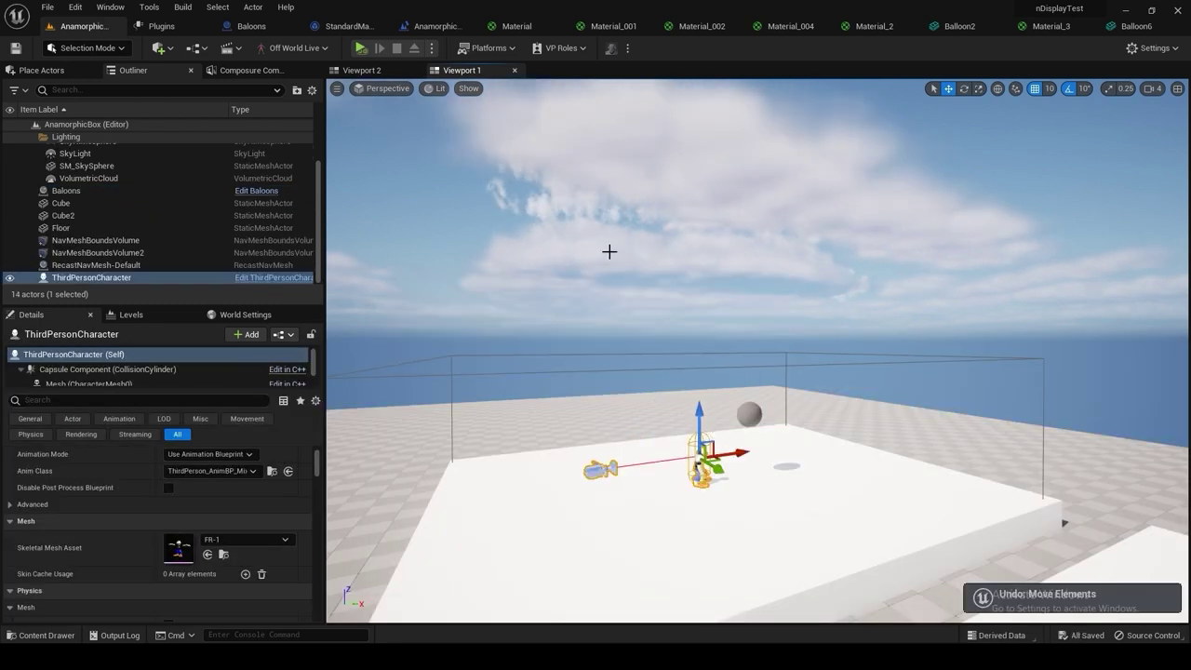
# Open the ThirdPersonCharacter Blueprint and set Auto Possess Player to Player 0 in its class defaults
pyautogui.click(430, 48)
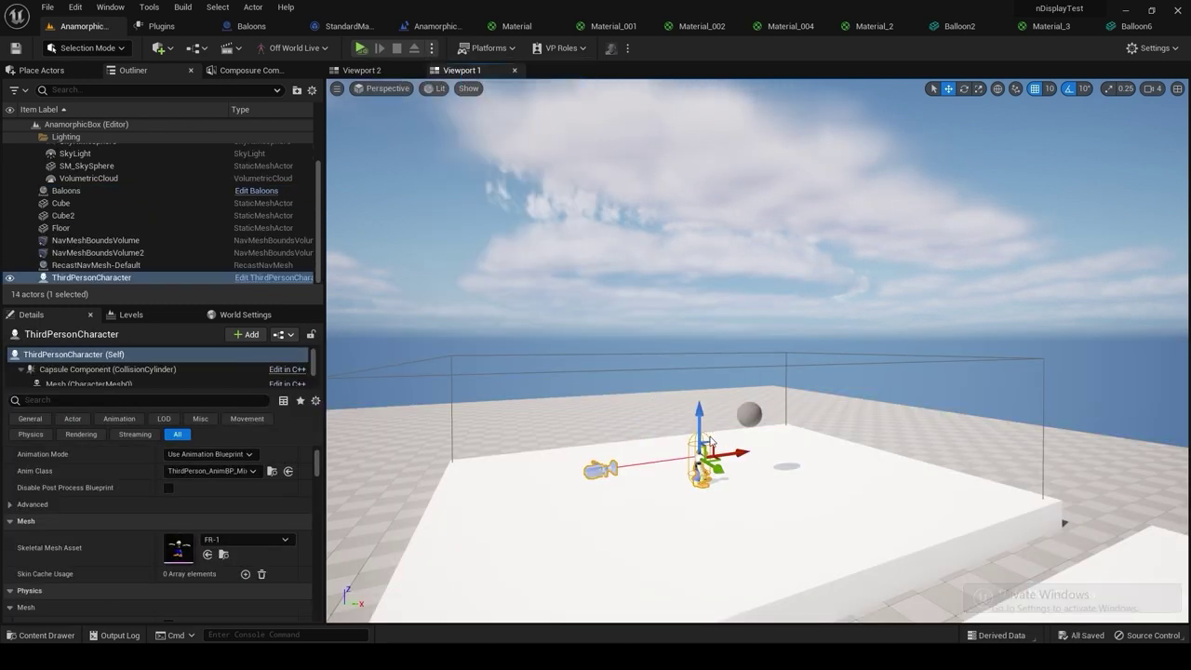
pyautogui.click(465, 82)
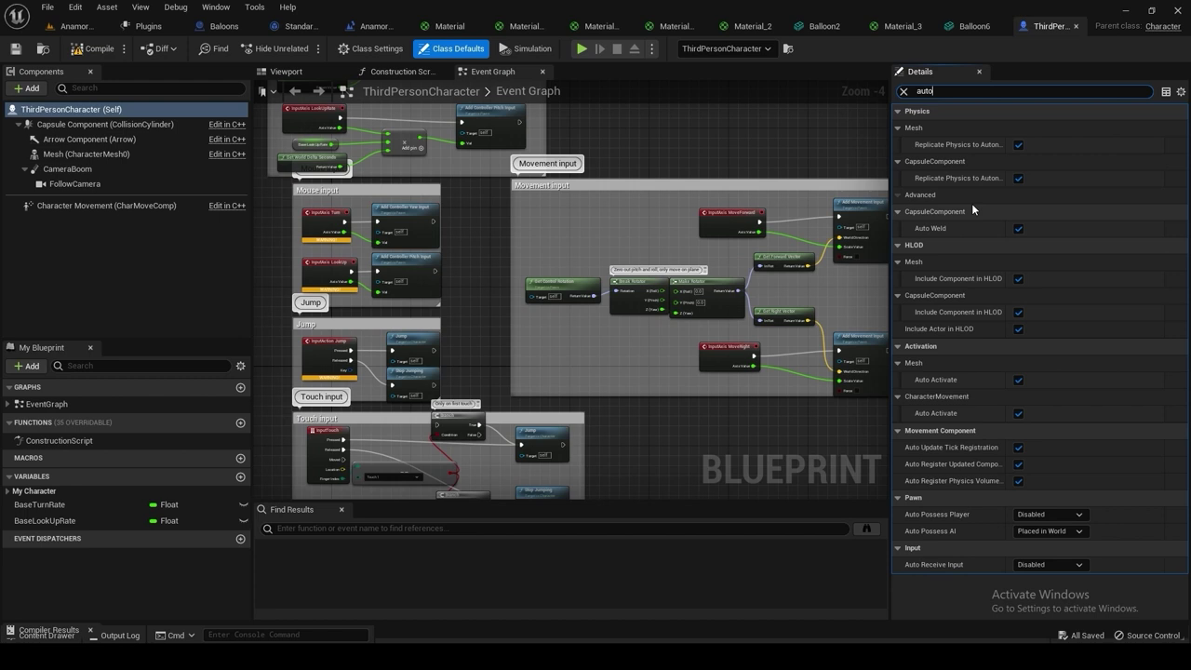
pyautogui.click(1048, 515)
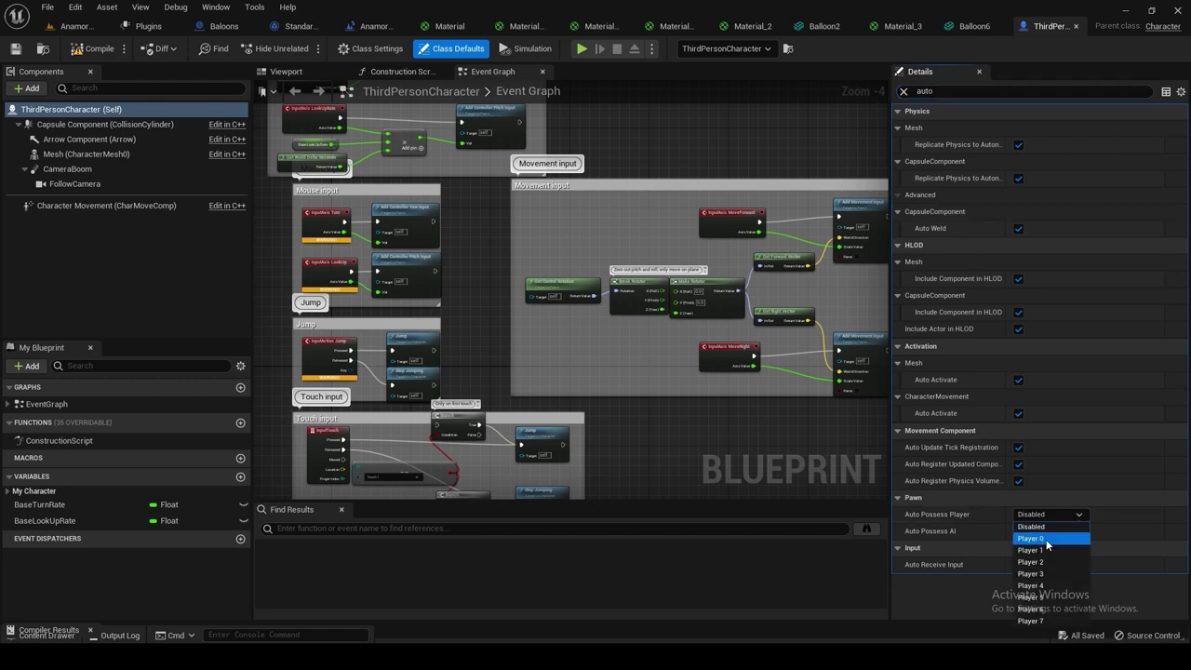
# Add a new axis mapping in the project's Input settings for the character's Turn and LookUp mouse events, and play the level
pyautogui.scroll(4, 409, 290)
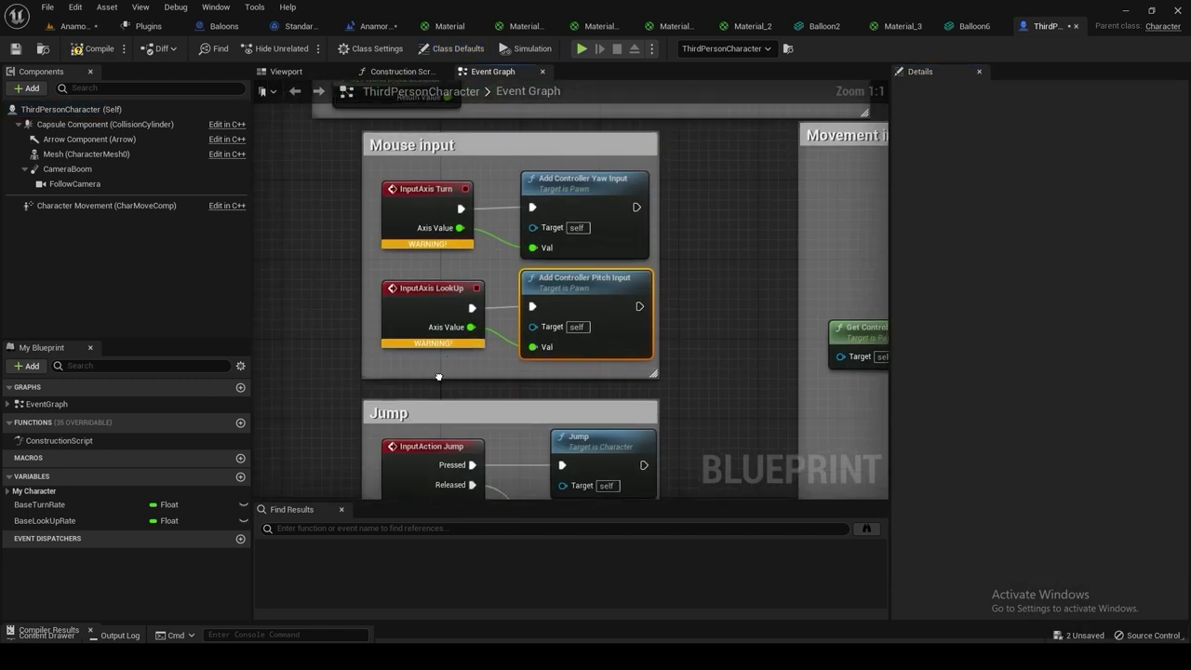
pyautogui.click(431, 292)
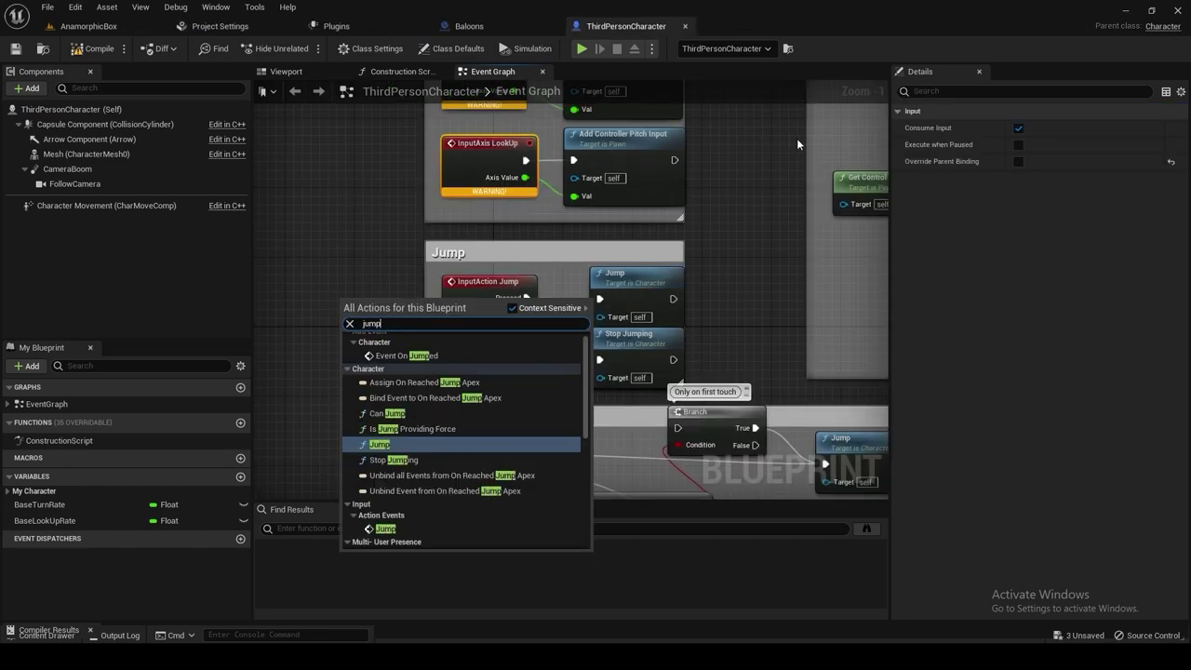
pyautogui.press('Escape')
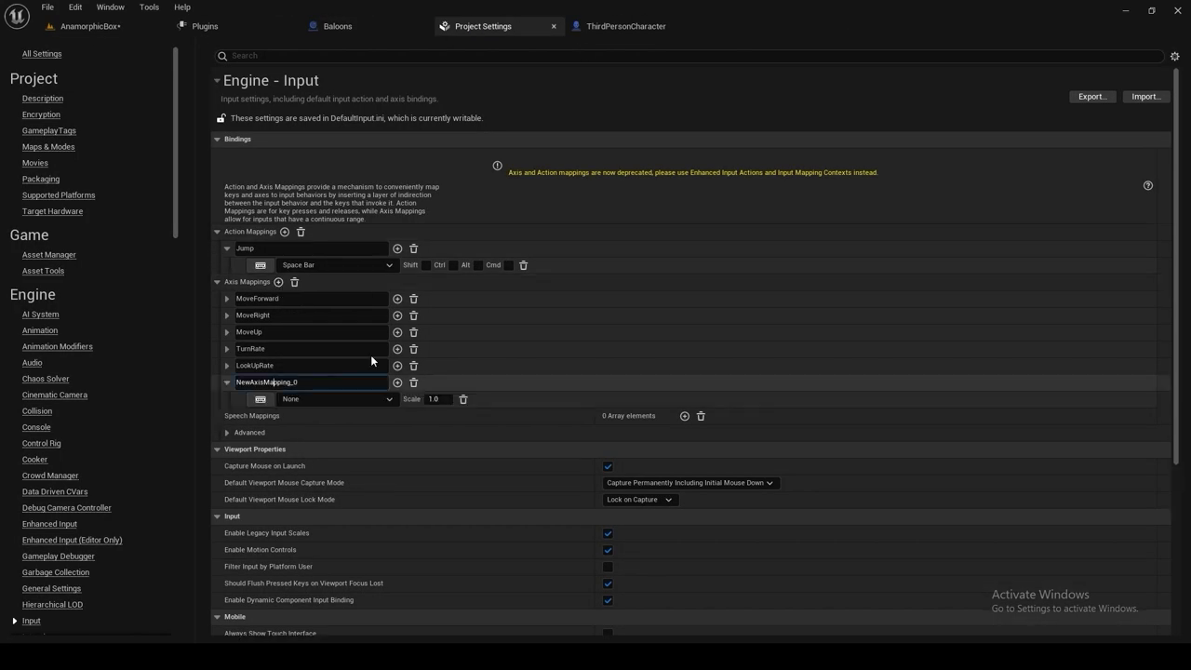
pyautogui.click(278, 281)
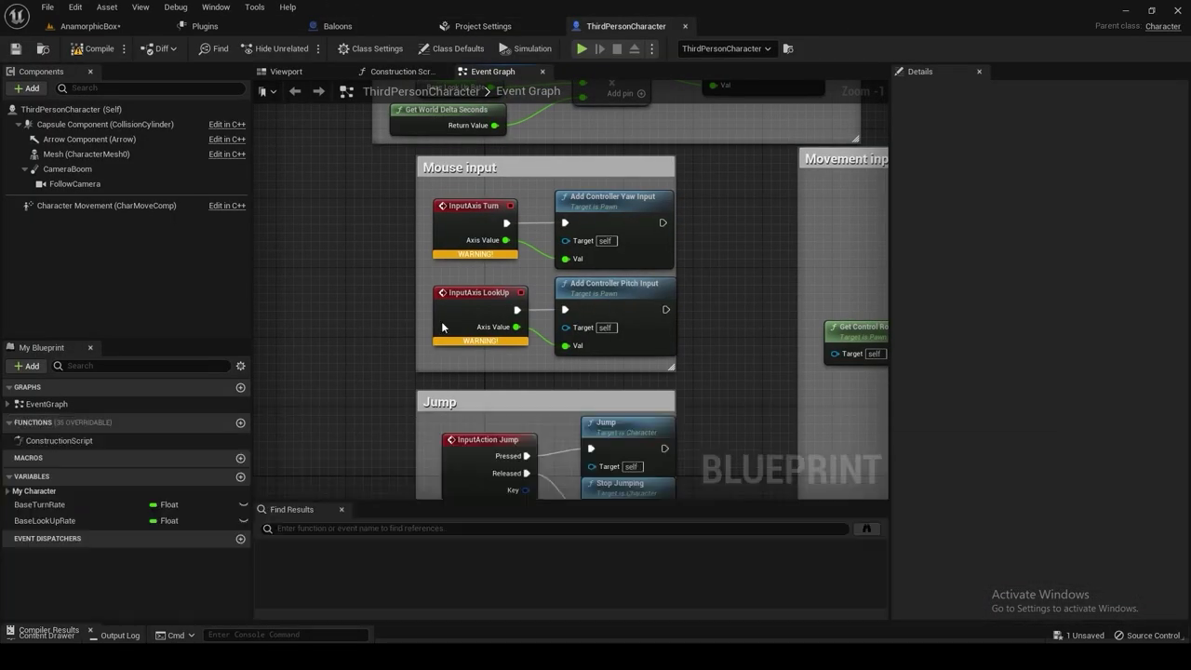
pyautogui.rightClick(335, 322)
pyautogui.click(400, 479)
pyautogui.rightClick(312, 262)
pyautogui.press('Escape')
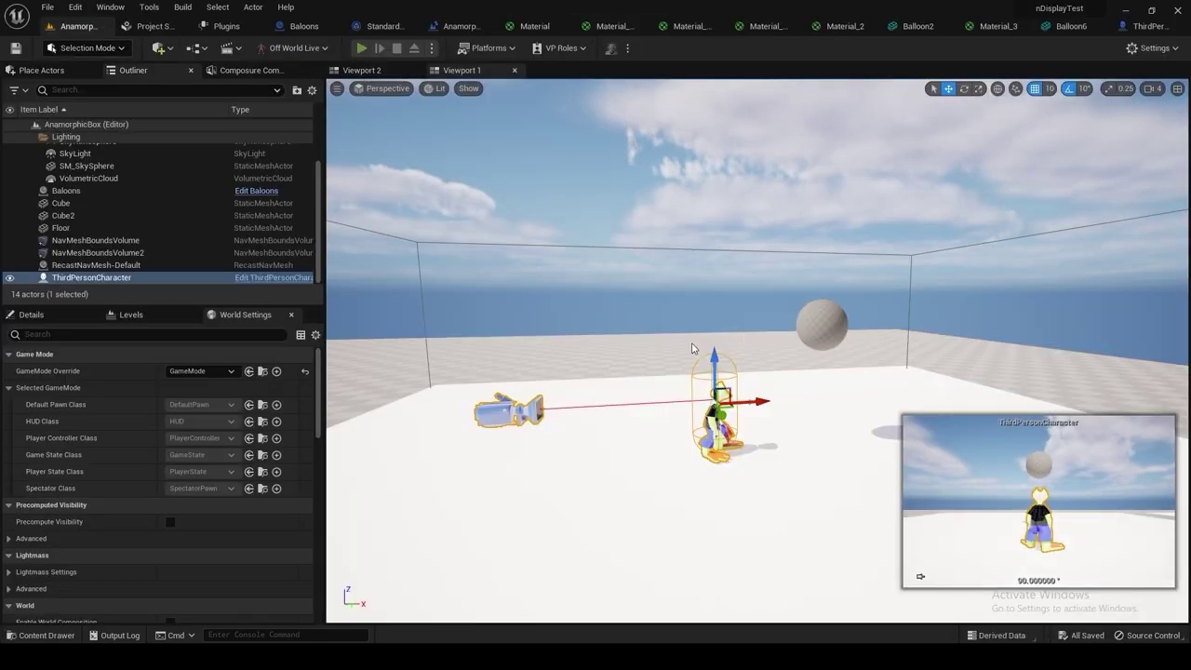
pyautogui.hotkey('alt', 'p')
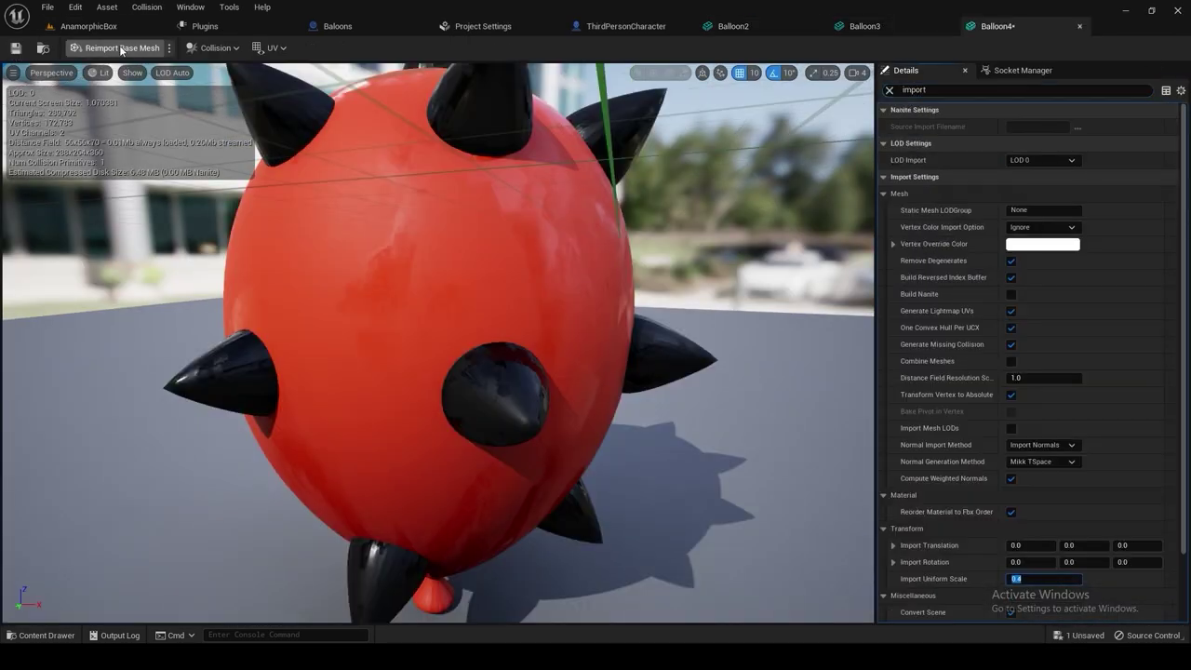
# Reimport Balloon4's base mesh with an Import Uniform Scale of 0.4 and check the import settings of Balloon6
pyautogui.click(116, 48)
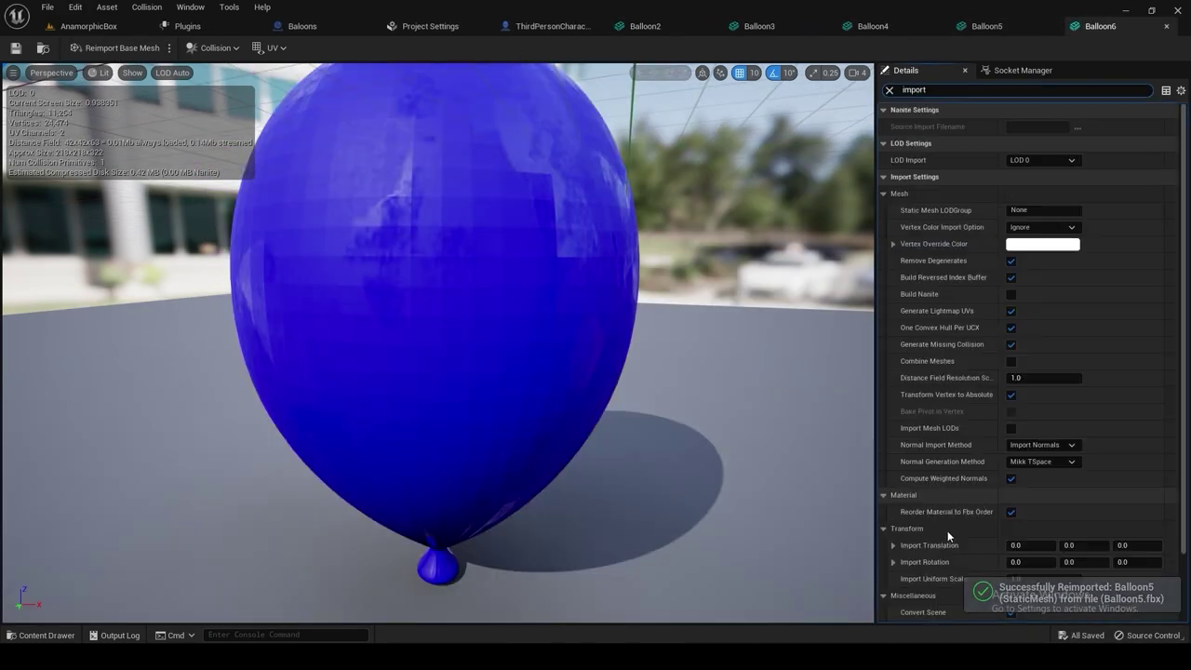
pyautogui.scroll(-3, 948, 531)
pyautogui.click(107, 27)
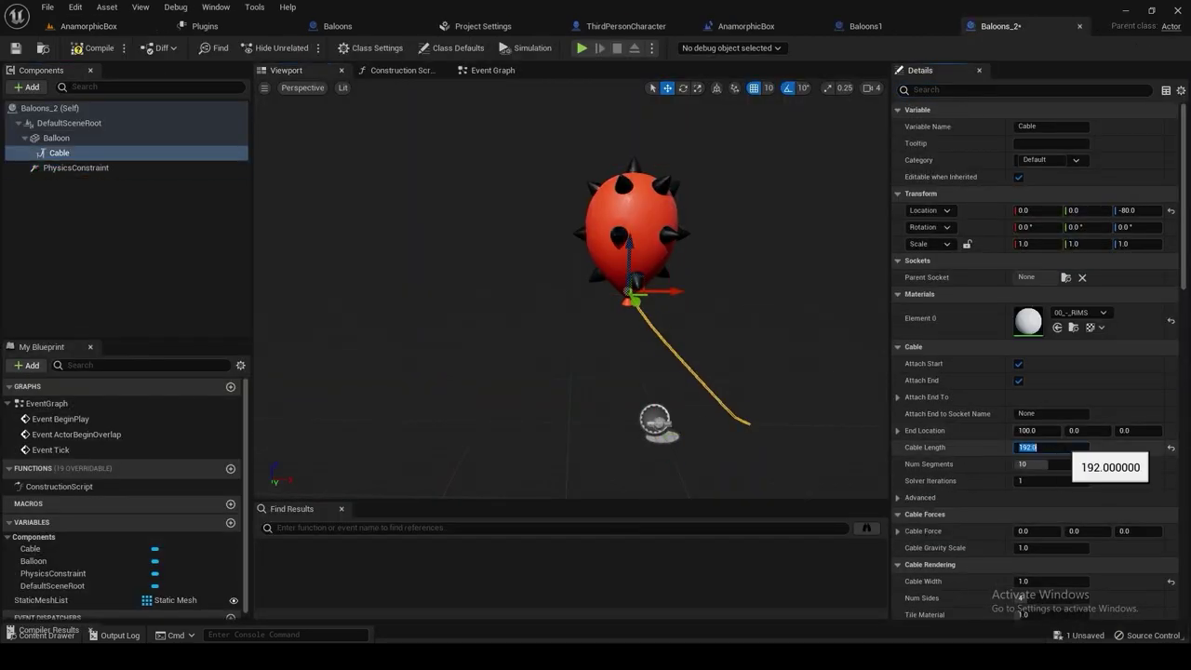
# Save Baloons_2 with a Cable Length of 192 and set its PhysicsConstraint linear limit to 200
pyautogui.hotkey('ctrl', 's')
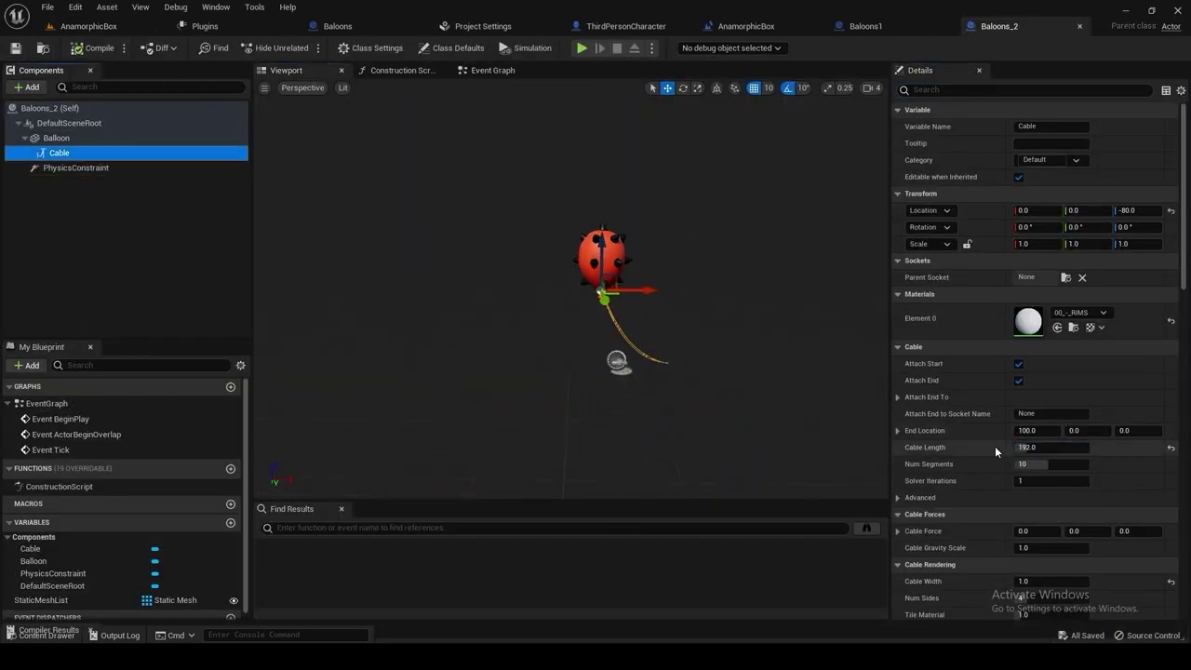
pyautogui.scroll(-4, 940, 451)
pyautogui.click(121, 167)
pyautogui.scroll(-2, 974, 279)
pyautogui.click(1024, 89)
pyautogui.write('limi')
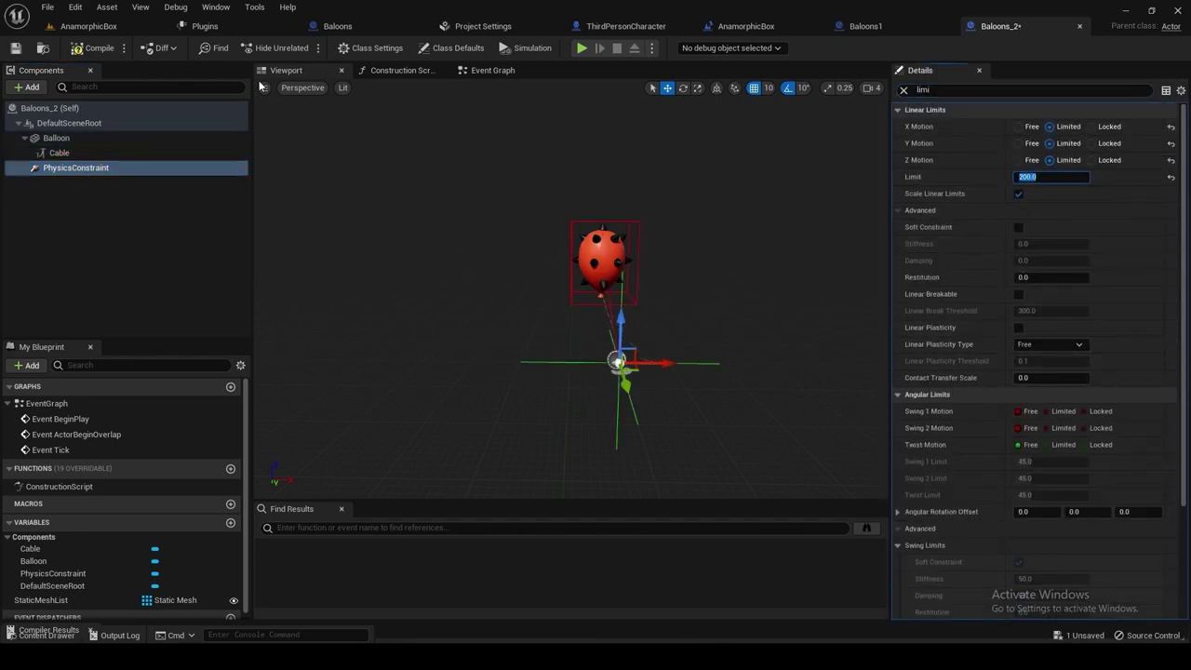
# Position the Baloons_4 spiked balloon near the character in the AnamorphicBox level and play the level
pyautogui.click(88, 26)
pyautogui.moveTo(460, 406); pyautogui.dragTo(452, 405)
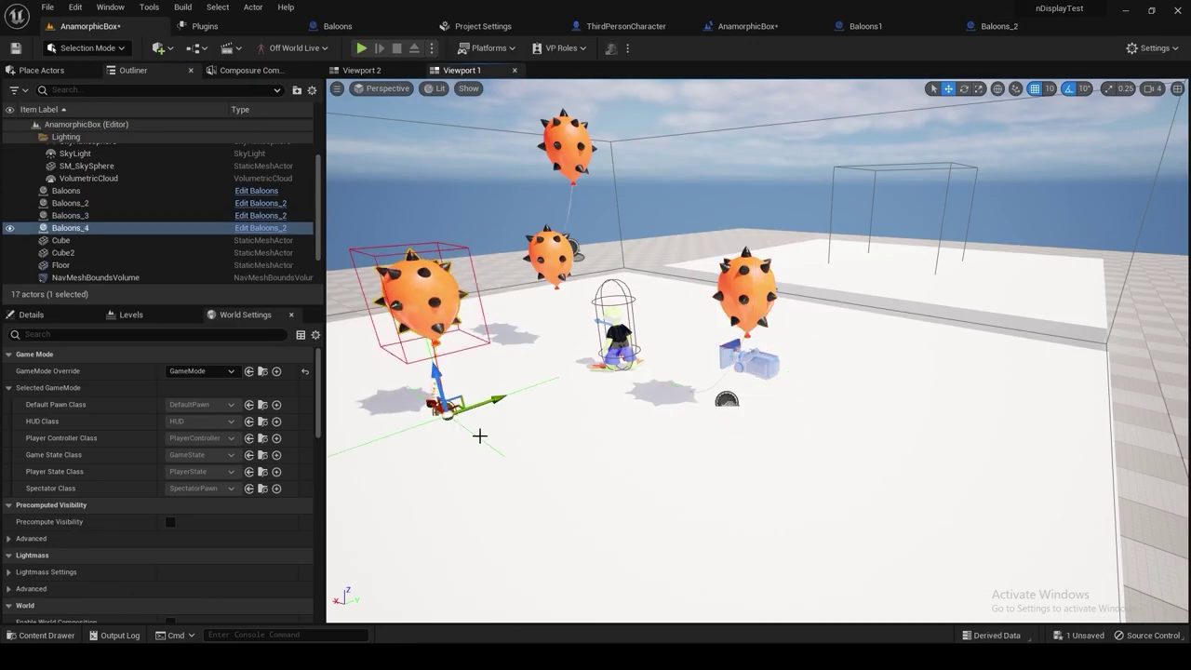
pyautogui.hotkey('ctrl', 'space')
pyautogui.click(567, 315)
pyautogui.hotkey('alt', 'p')
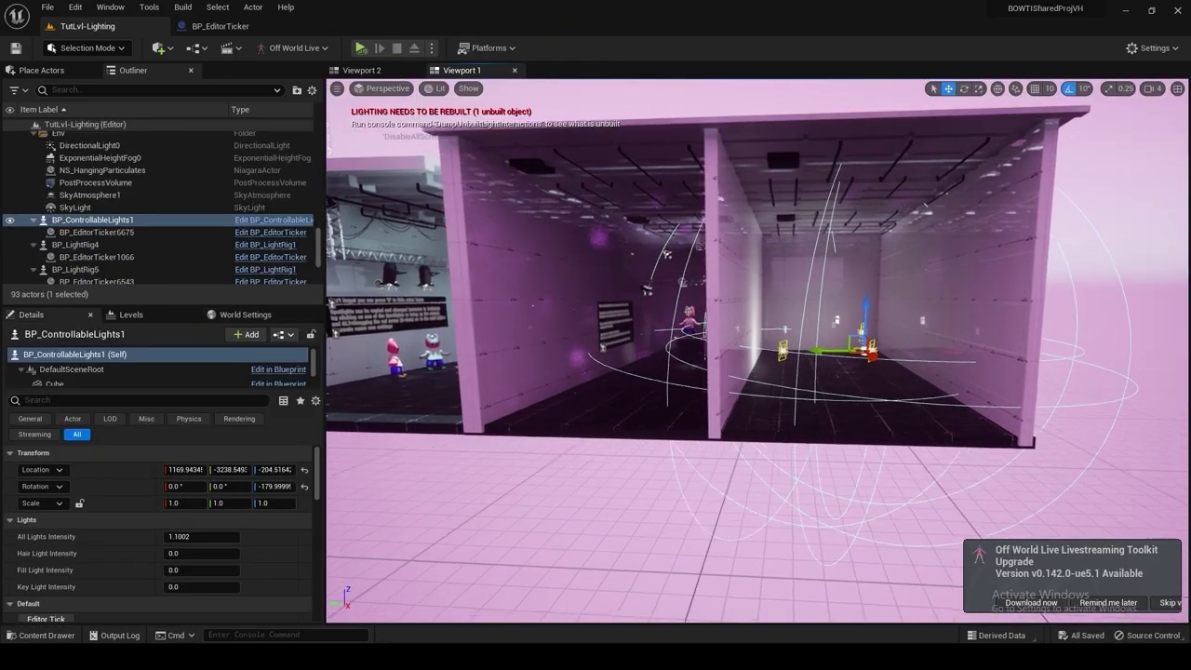
# Play the AnamorphicBox level inside the tiled room to test the character moving among the balloons
pyautogui.moveTo(464, 513); pyautogui.dragTo(463, 513)
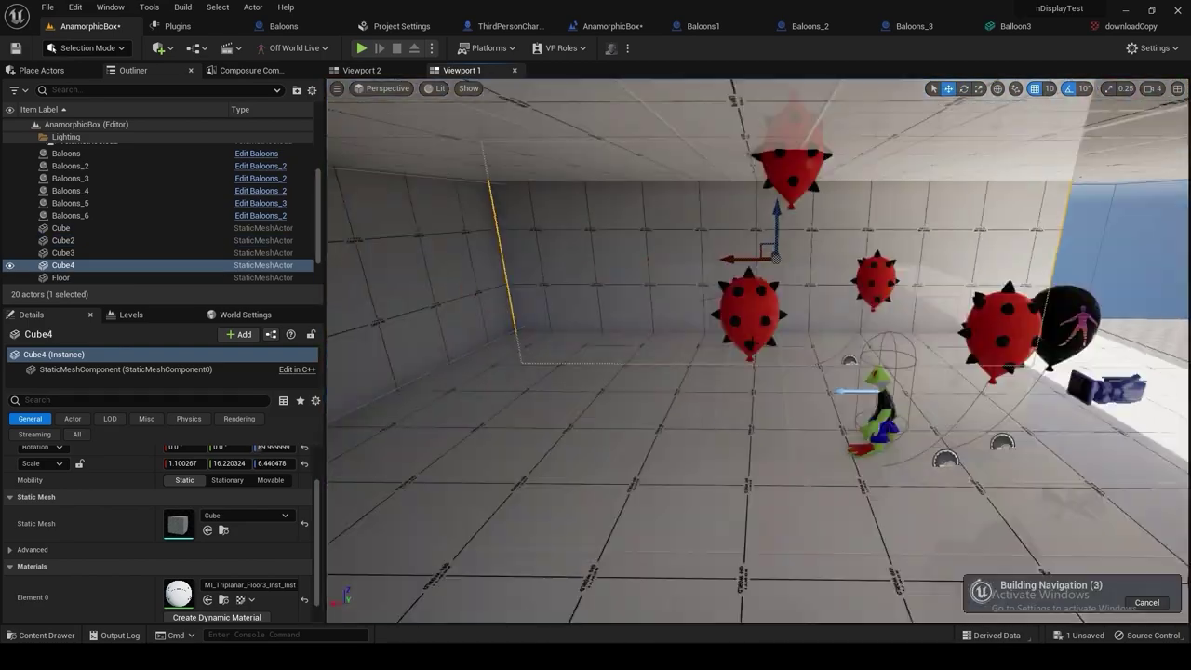
pyautogui.hotkey('alt', 'p')
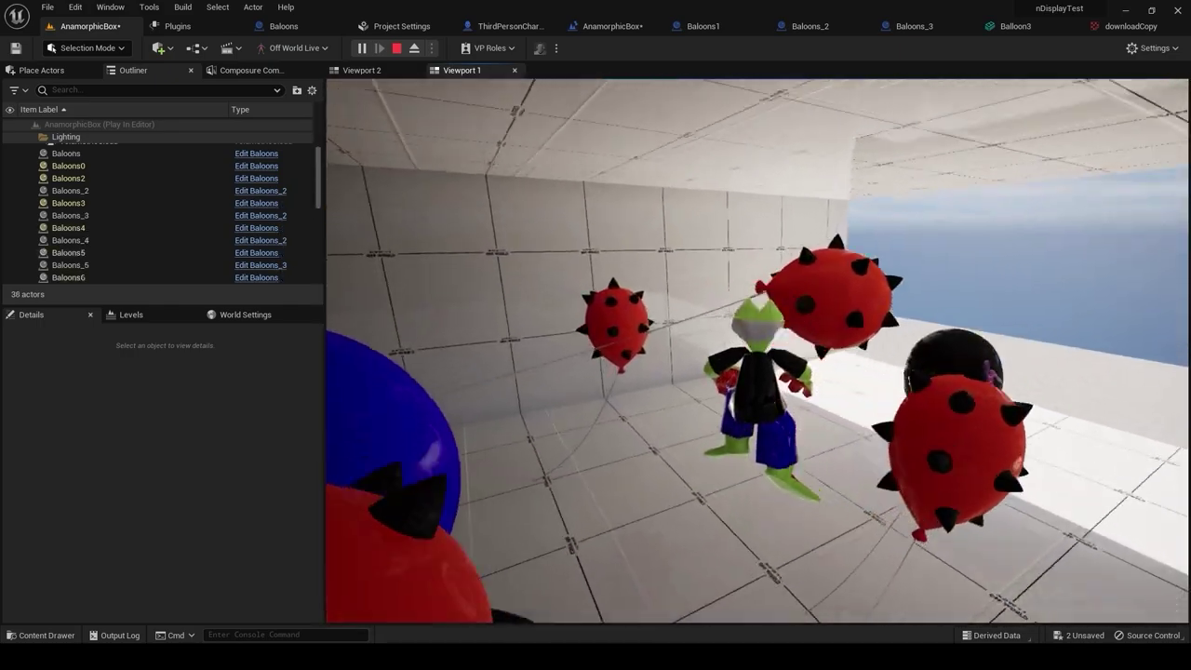
pyautogui.press('Escape')
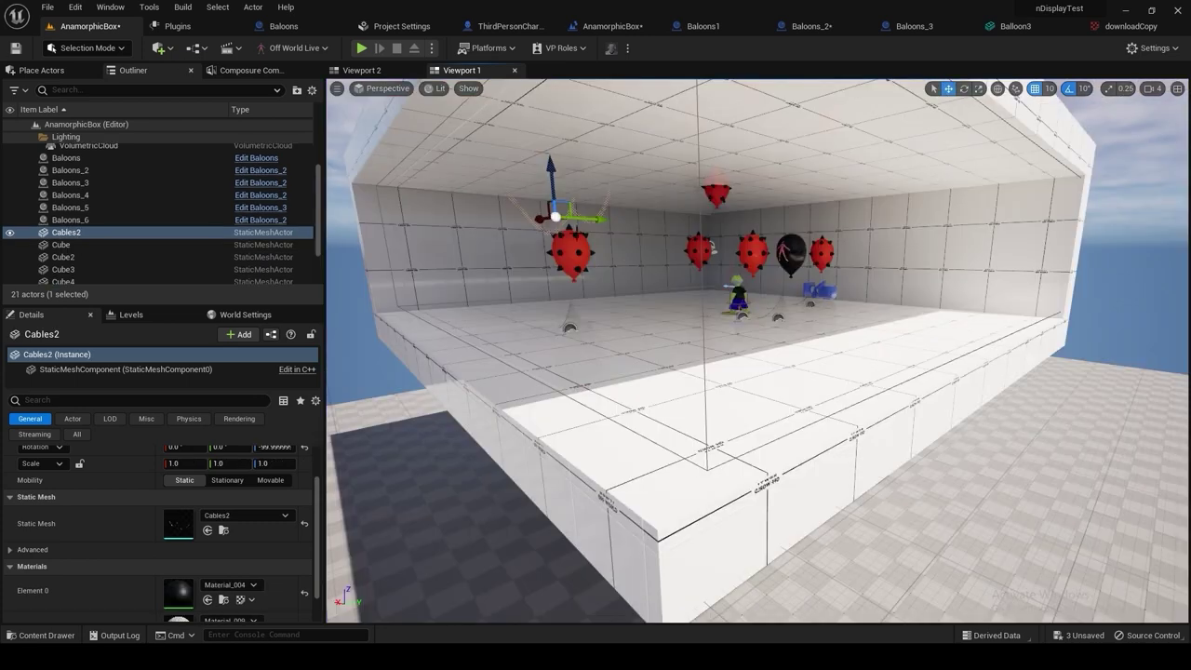
# Add the SM_Scaffold mesh to the box and place the SM_Blob1 mesh under its ceiling
pyautogui.hotkey('ctrl', 'space')
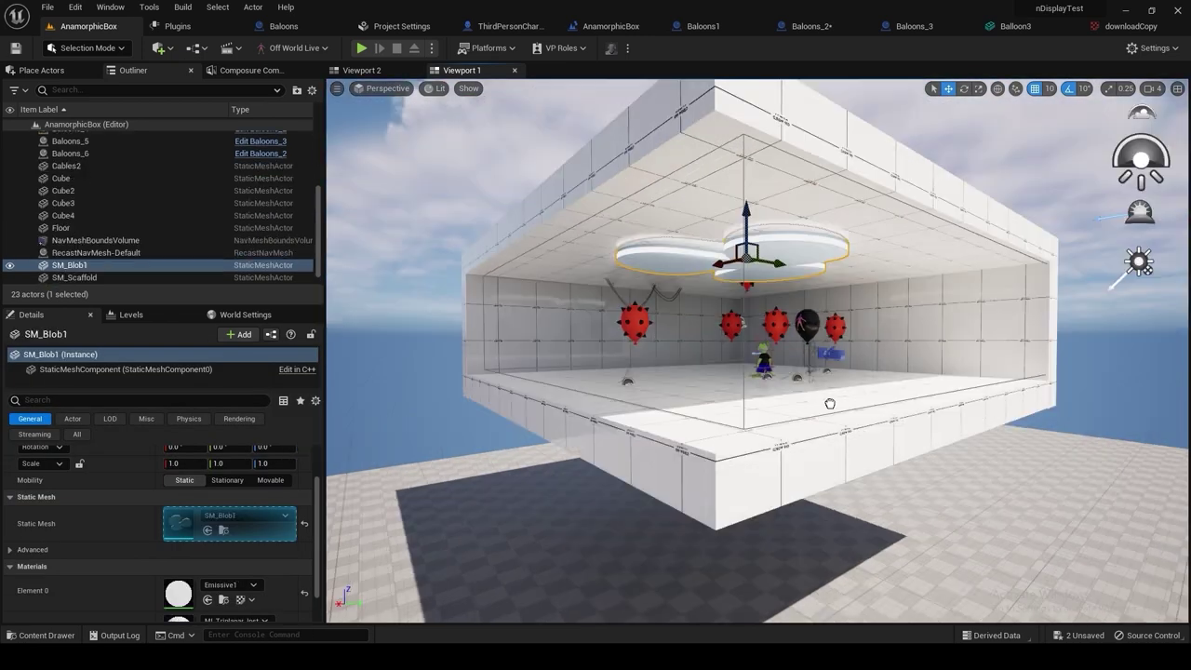
pyautogui.click(1005, 340)
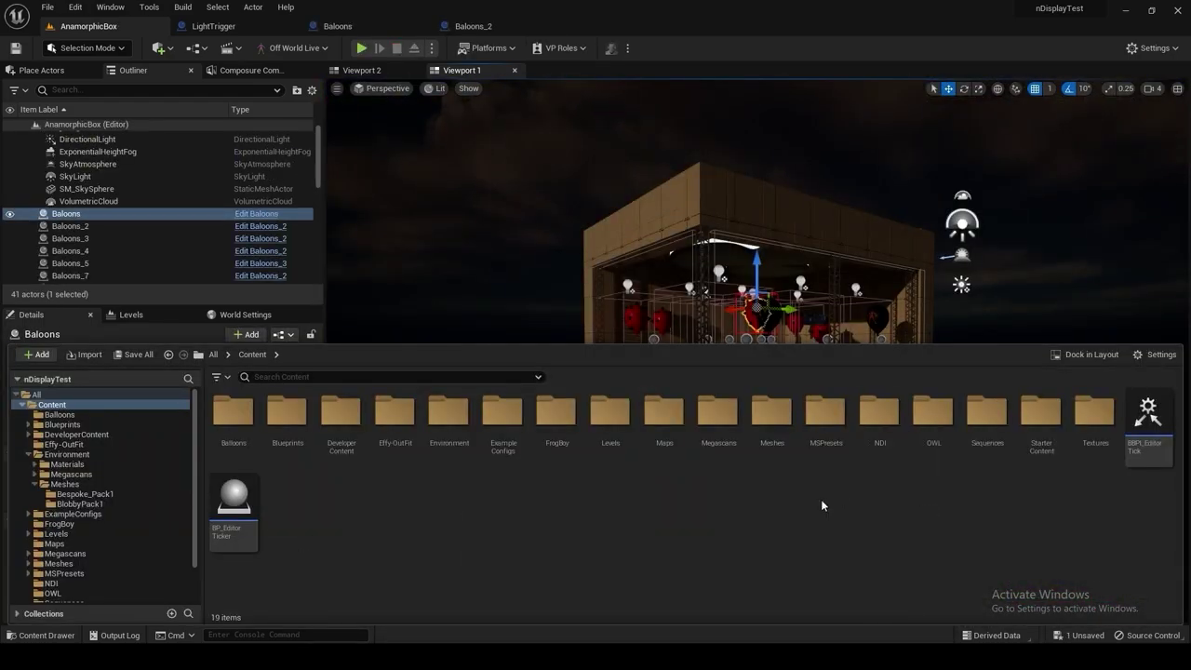
# Place the NDC_Cave_3 config from ExampleConfigs beside the box, scaled uniformly to about 2.87, and save the level
pyautogui.doubleClick(503, 414)
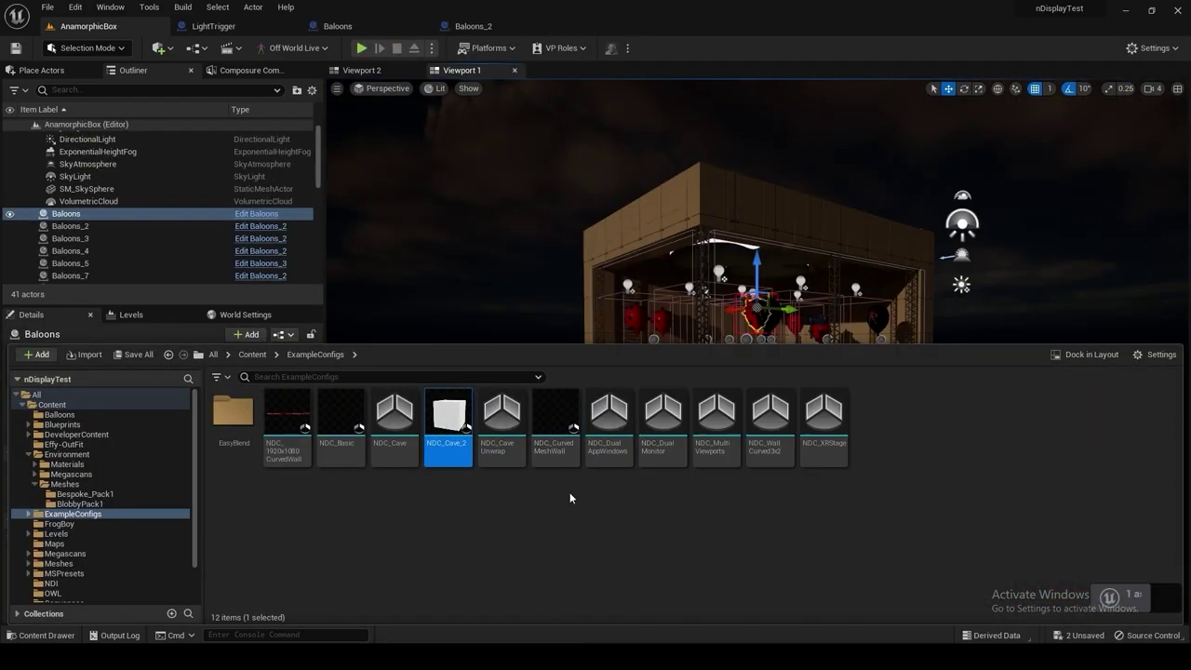
pyautogui.moveTo(882, 415); pyautogui.dragTo(624, 558)
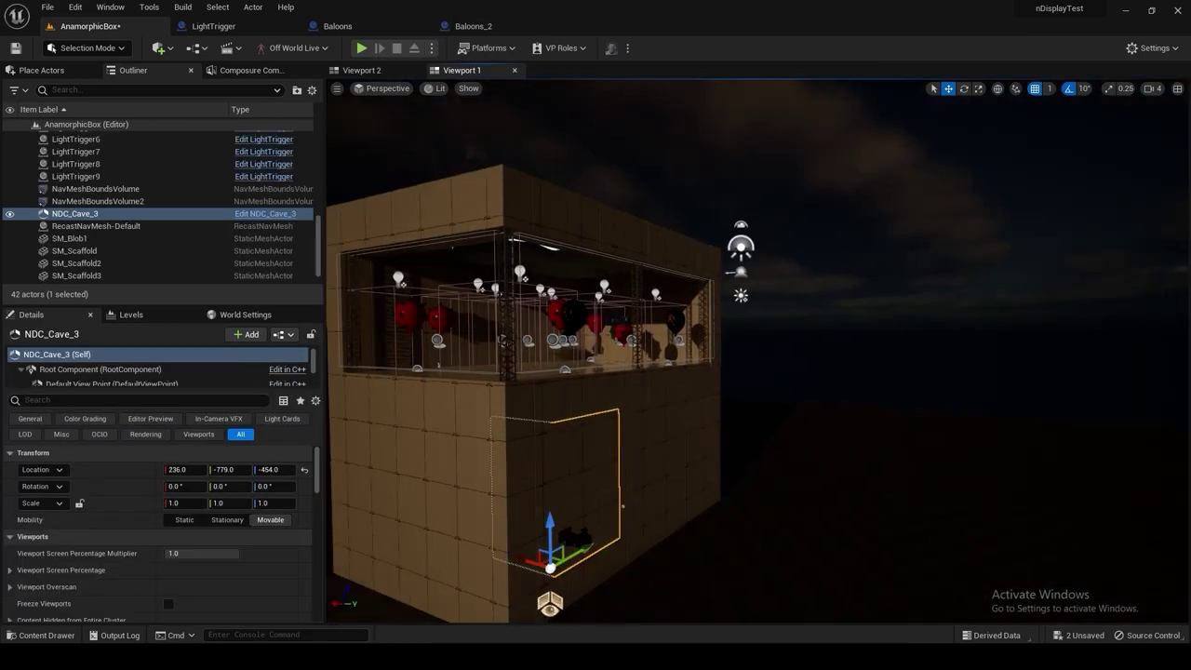
pyautogui.hotkey('ctrl', 's')
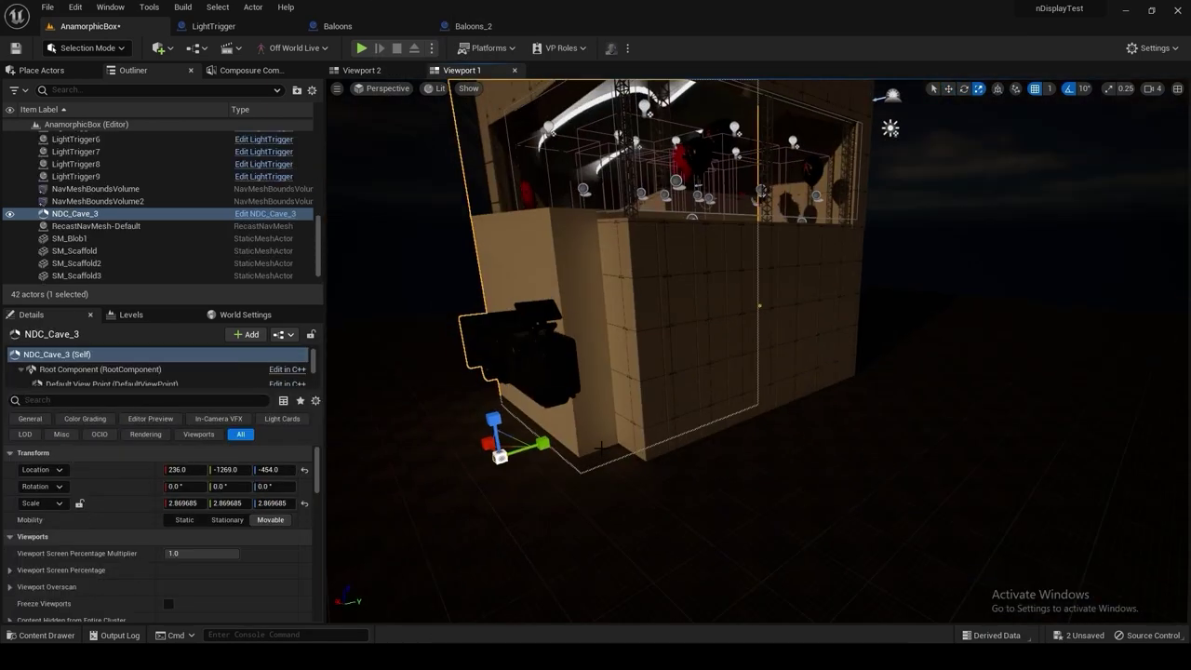
# Align NDC_Cave_3 with the box's front corner in the Left view at about X 45, Y -1128, Z -489, and undo the last edit
pyautogui.keyDown('shift'); pyautogui.moveTo(500, 455); pyautogui.dragTo(1186, 266); pyautogui.keyUp('shift')
pyautogui.click(388, 88)
pyautogui.click(391, 163)
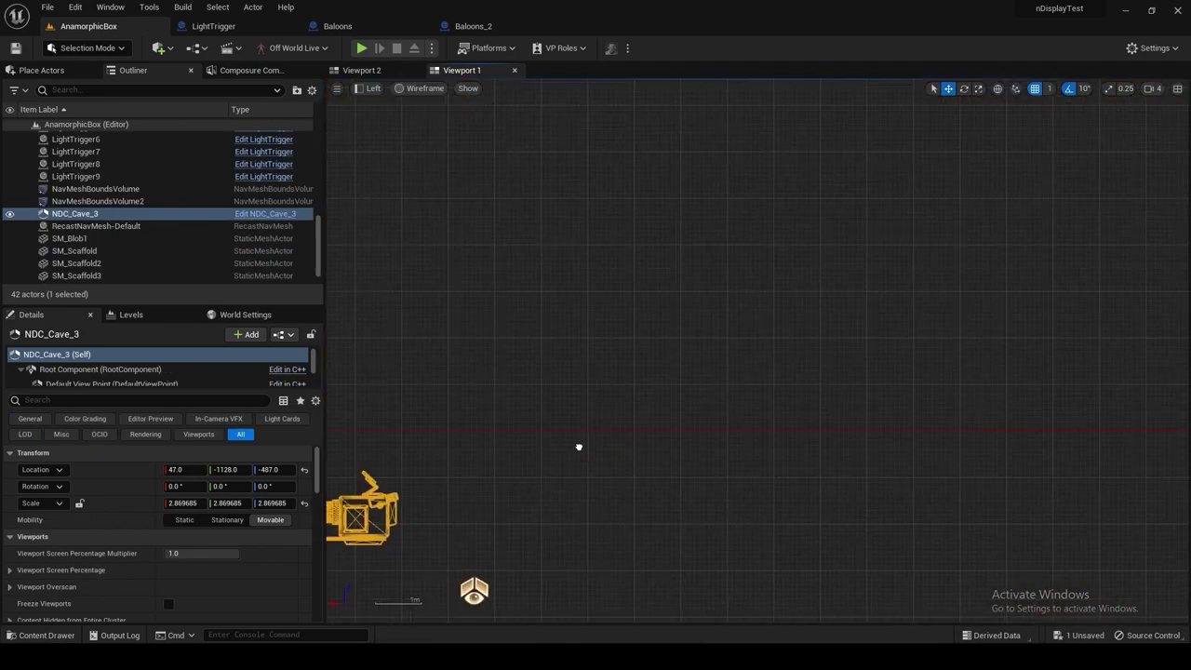
pyautogui.moveTo(582, 512); pyautogui.dragTo(811, 488, button='right')
pyautogui.scroll(5, 810, 488)
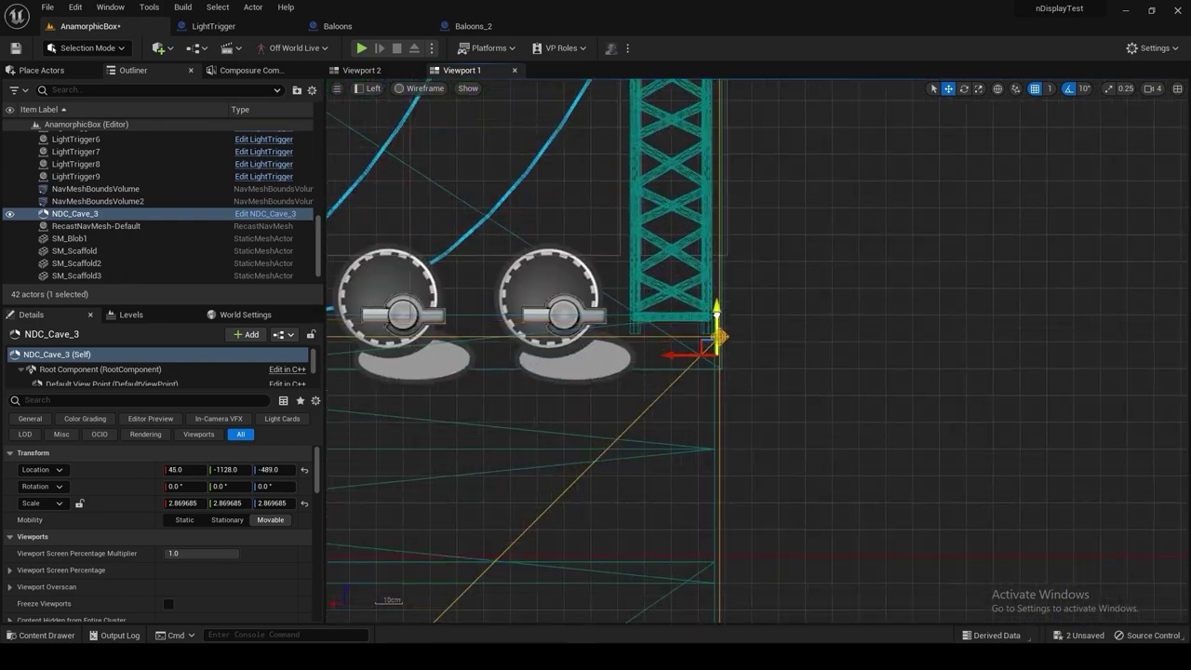
pyautogui.hotkey('alt', 'g')
pyautogui.moveTo(841, 370); pyautogui.dragTo(749, 372, button='right')
pyautogui.hotkey('ctrl', 'z')
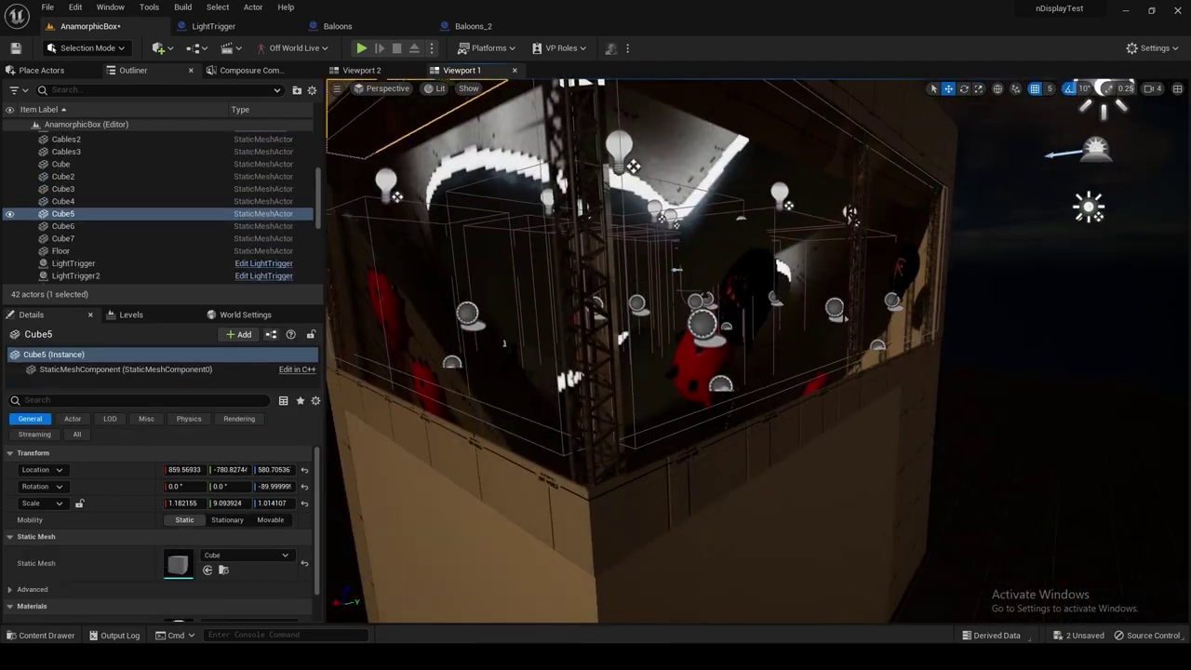
# Select NDC_Cave_3's display_right component and lower it to about -13.94 on Z to match the box opening
pyautogui.click(119, 202)
pyautogui.doubleClick(75, 226)
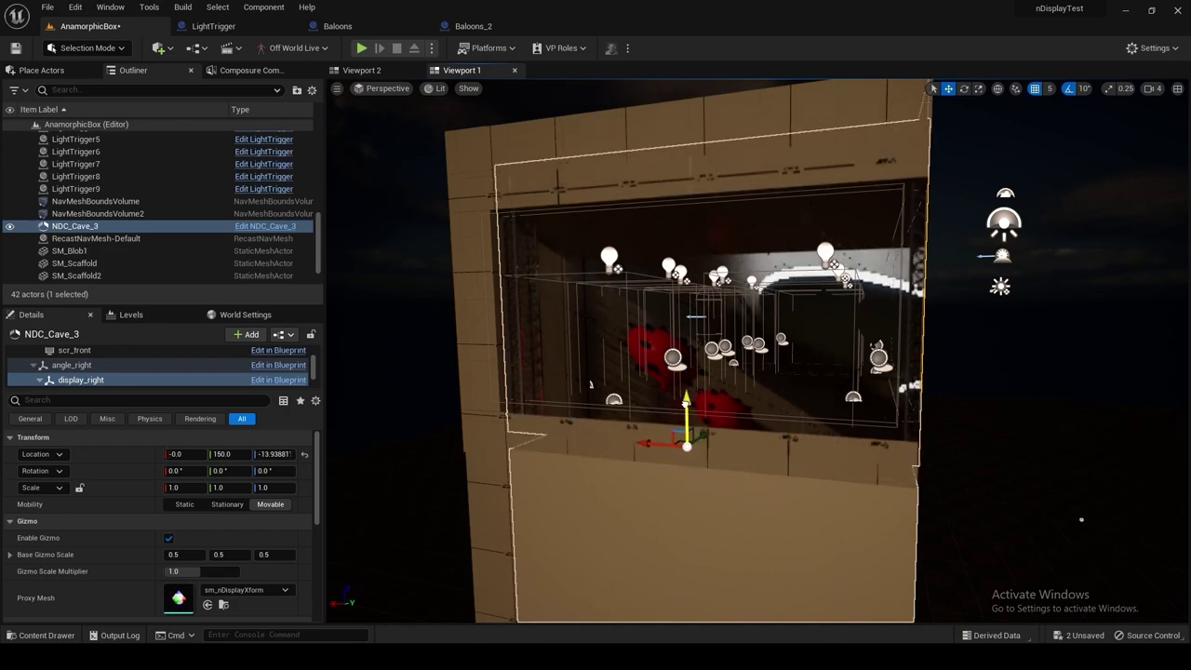
pyautogui.moveTo(590, 383); pyautogui.dragTo(882, 445, button='right')
pyautogui.click(882, 445)
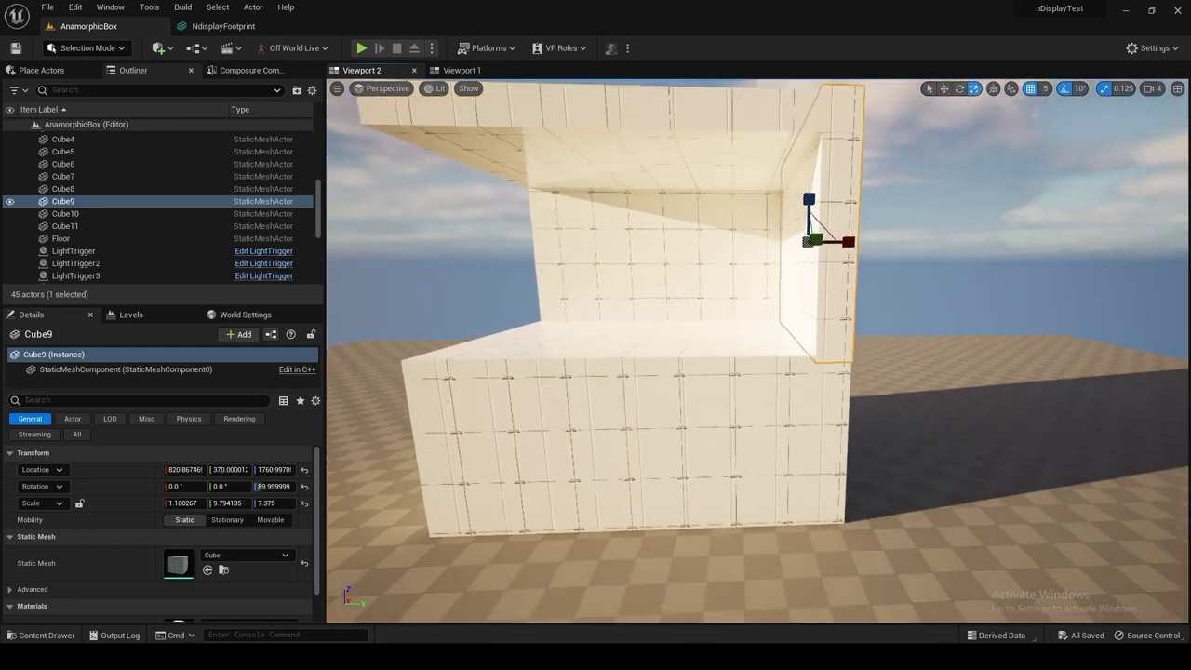
# Merge Cube8 to Cube11 into a single static mesh named SM_Footprint and create an Ndisplay folder in Content for it
pyautogui.click(717, 423)
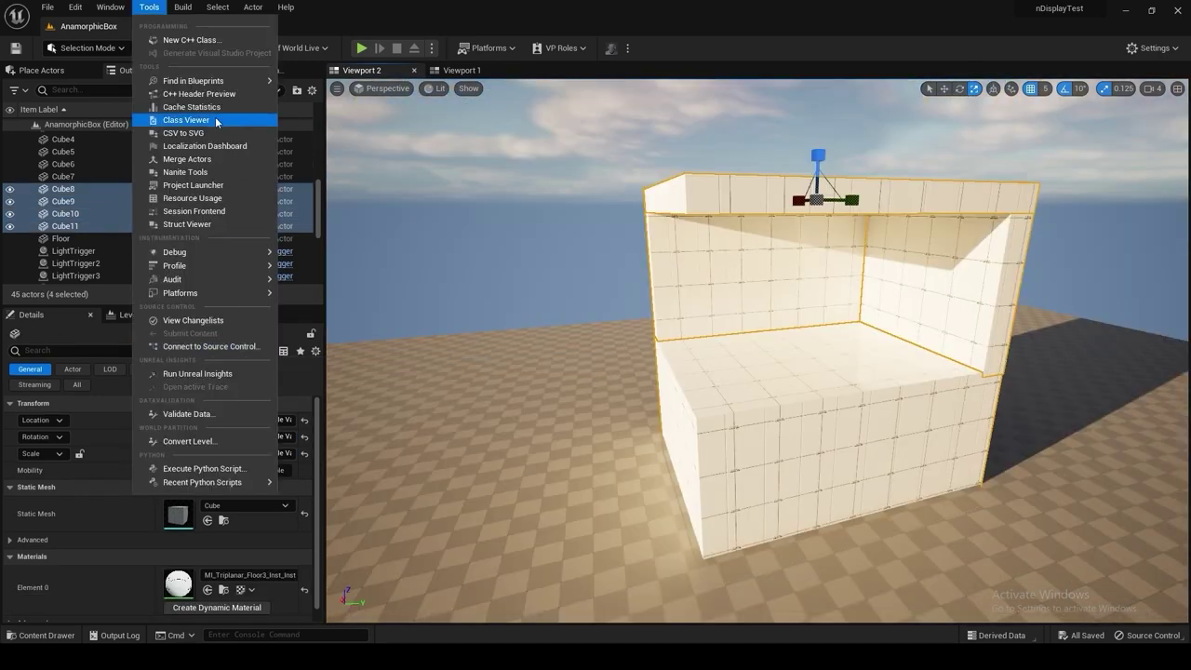
pyautogui.click(186, 160)
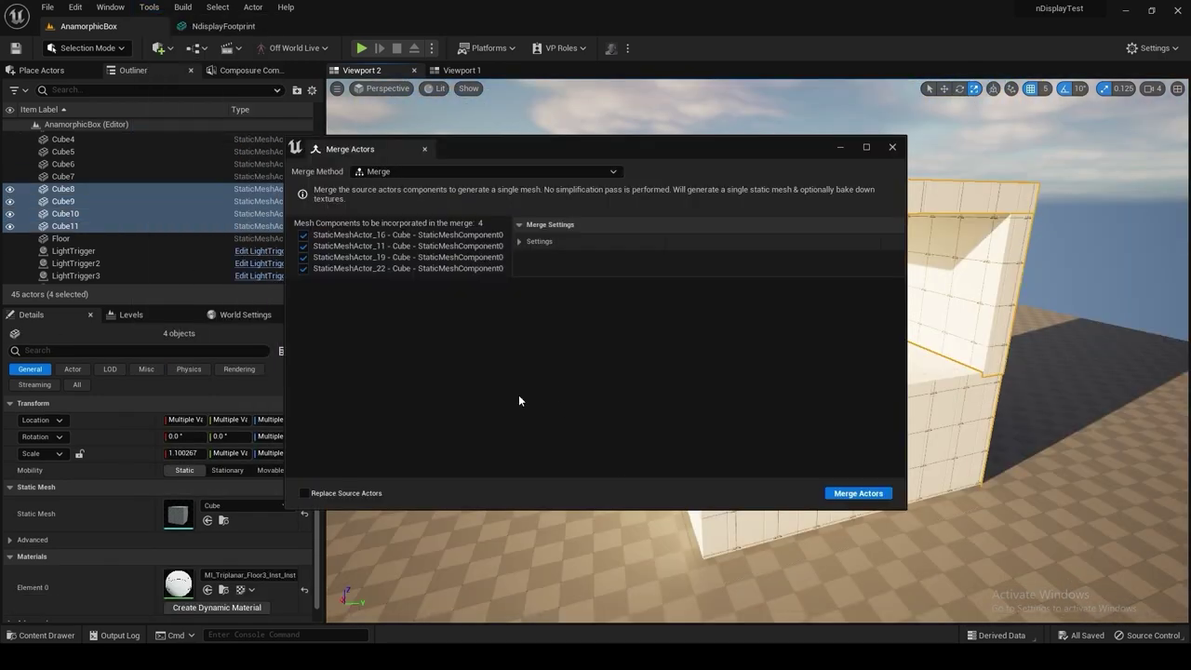
pyautogui.click(845, 495)
pyautogui.rightClick(532, 539)
pyautogui.click(566, 120)
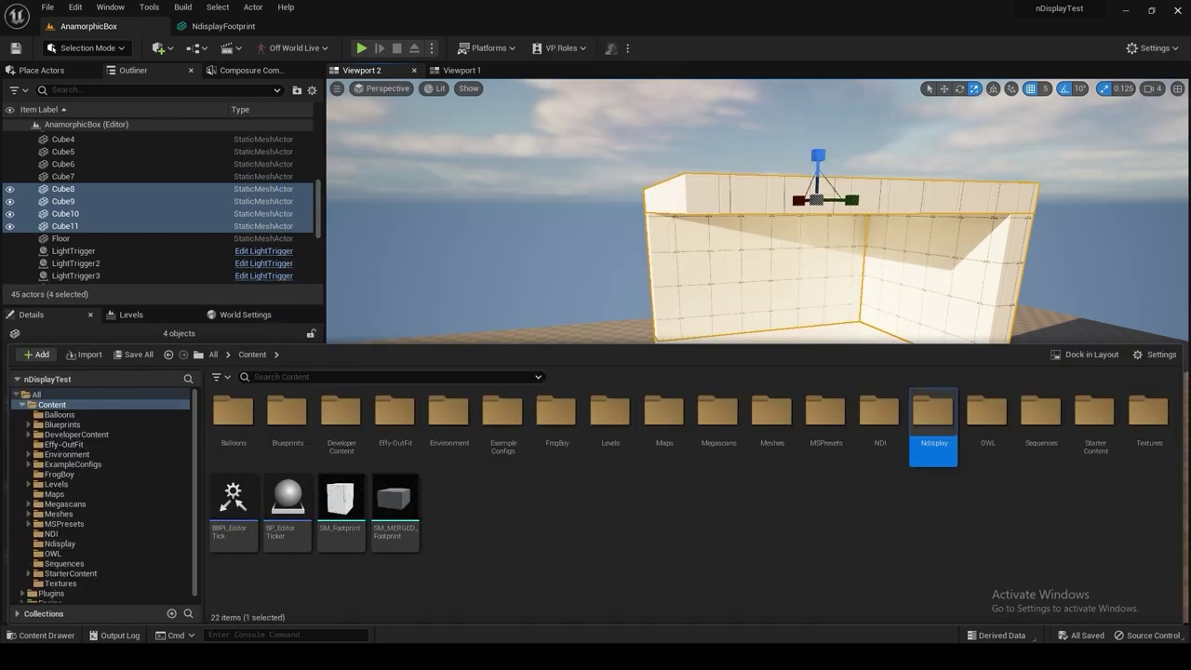
# Create a new nDisplay config named N_Anamorphic1 in the Ndisplay folder
pyautogui.rightClick(281, 512)
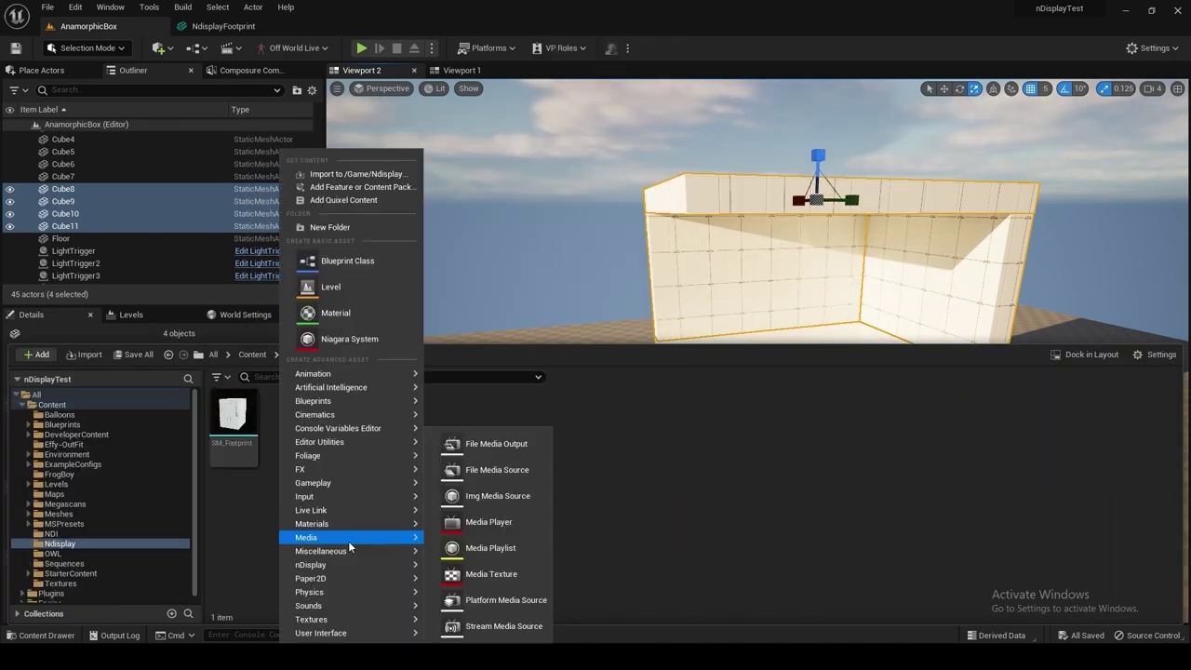
pyautogui.moveTo(345, 565)
pyautogui.click(494, 575)
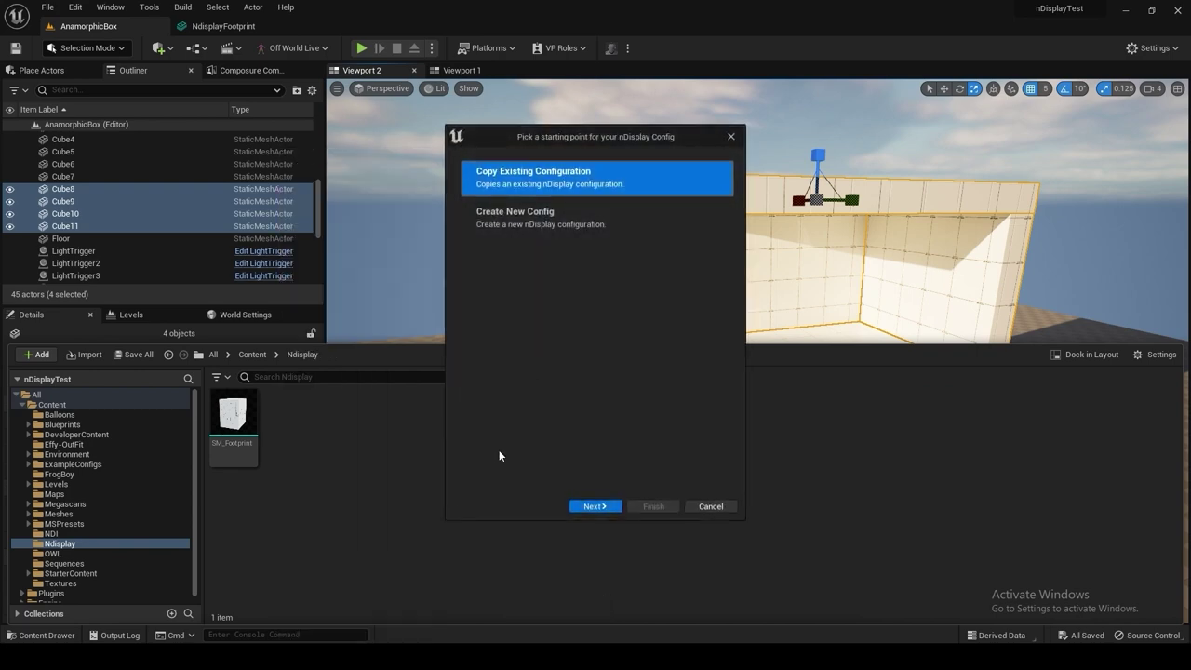
pyautogui.click(540, 216)
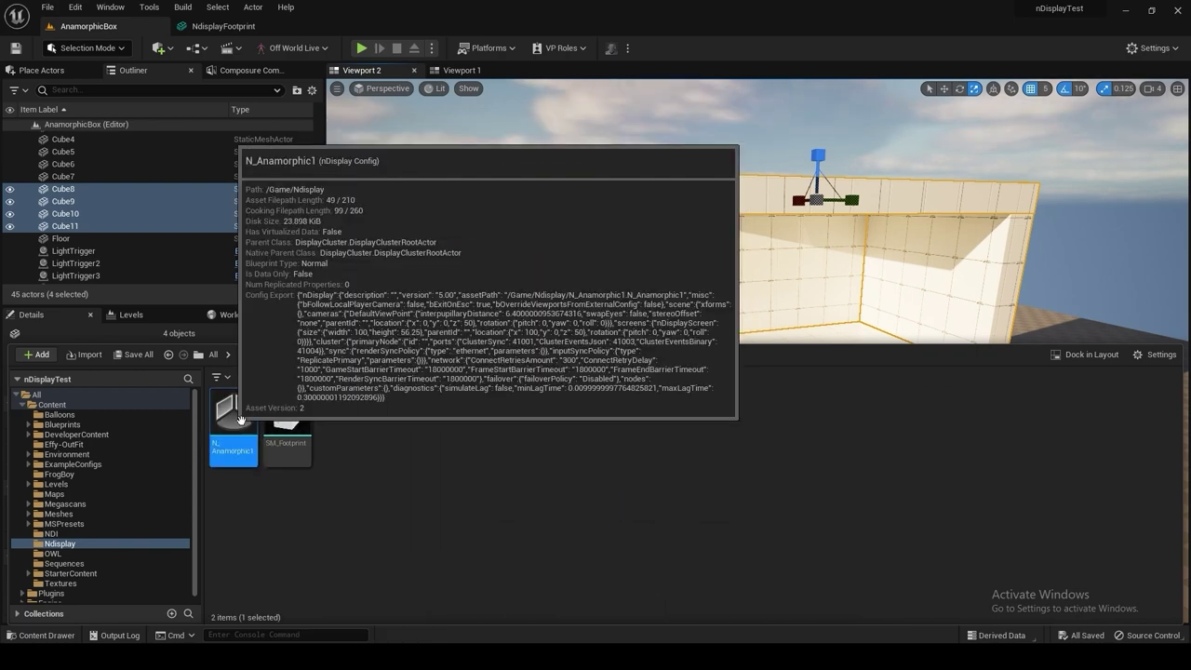
# Open the N_Anamorphic1 config, look up the machine's IP address in Command Prompt, and add fullscreen Full HD cluster node Node_0 with it
pyautogui.doubleClick(238, 414)
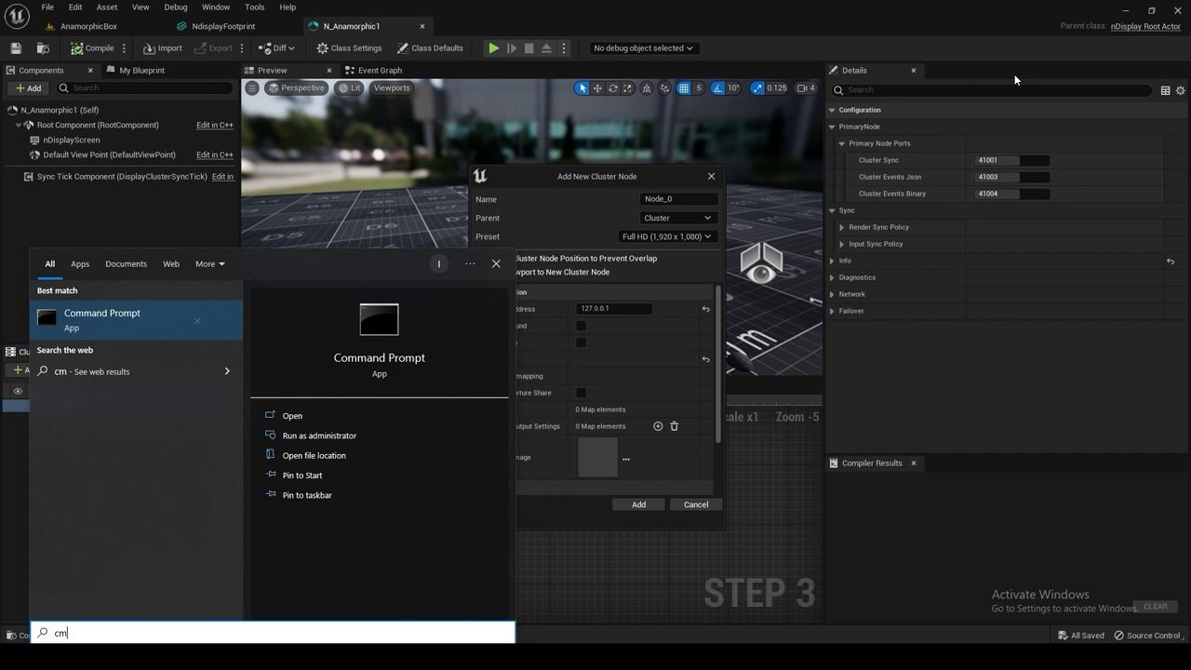
pyautogui.write('d')
pyautogui.press('Return')
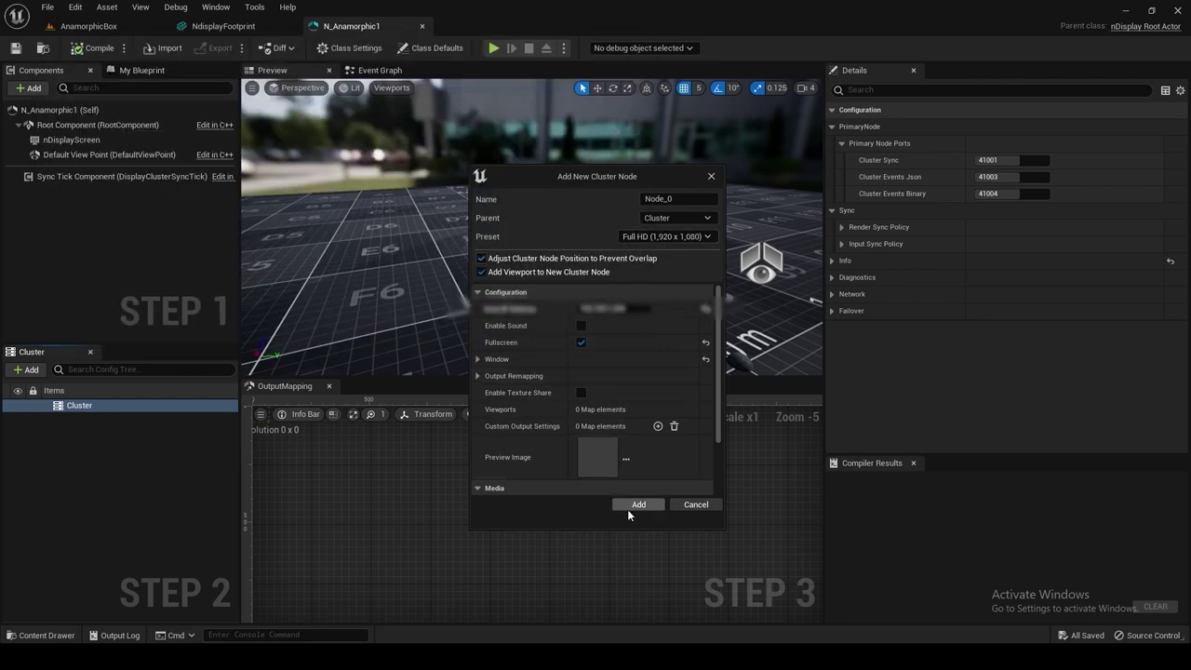
pyautogui.click(632, 504)
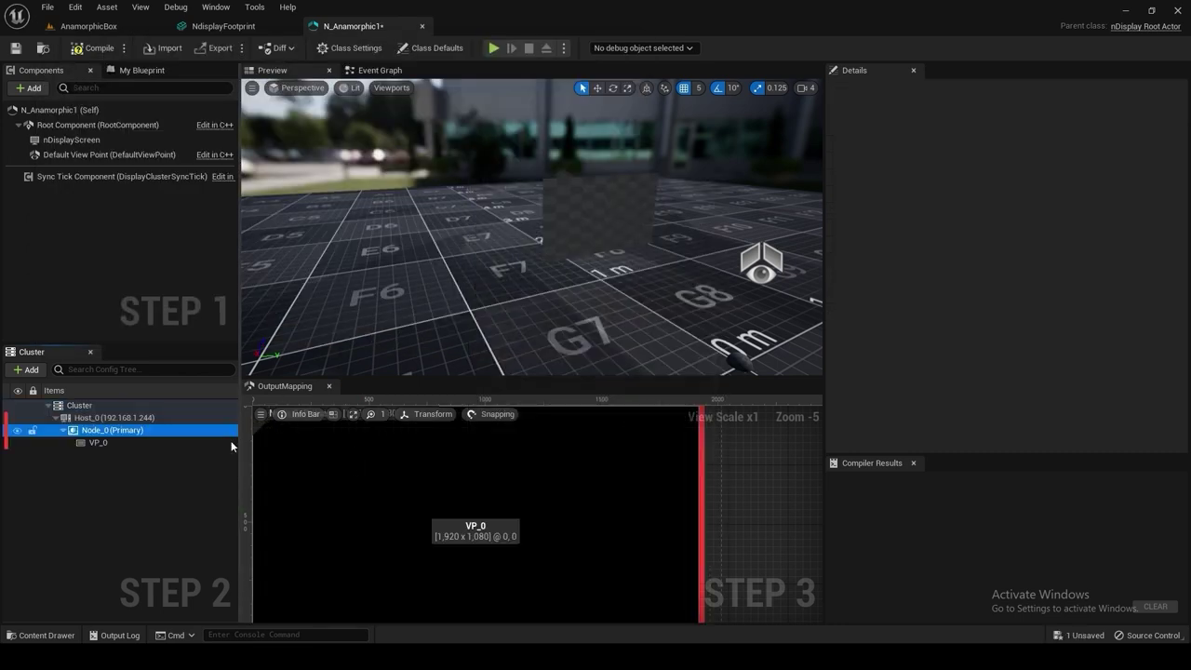
# Lock the aspect ratio of viewport VP_0 and set its region width to 1080, giving 1080 x 608
pyautogui.click(98, 443)
pyautogui.scroll(-2, 503, 505)
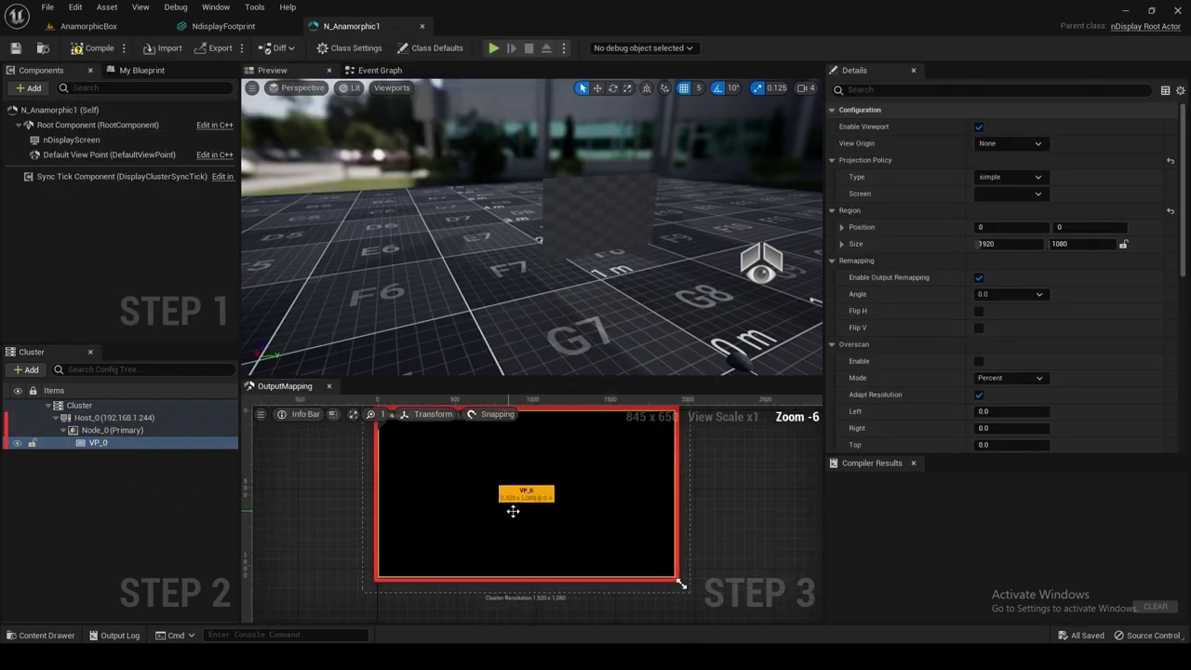
pyautogui.scroll(1, 476, 534)
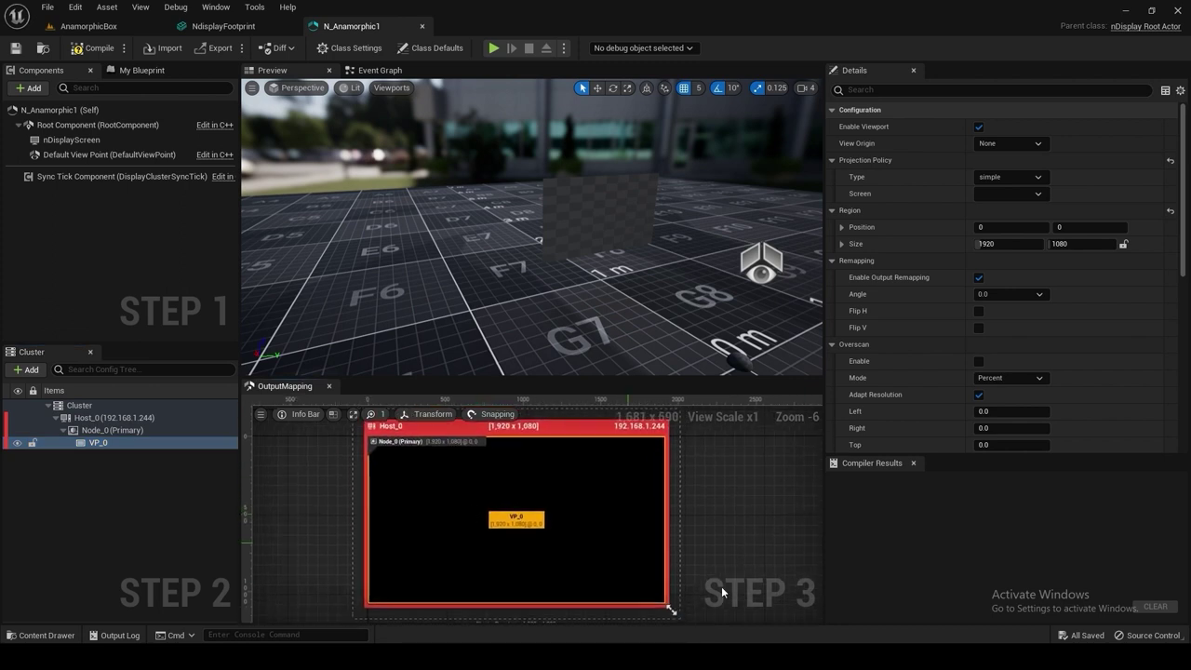
pyautogui.click(1123, 243)
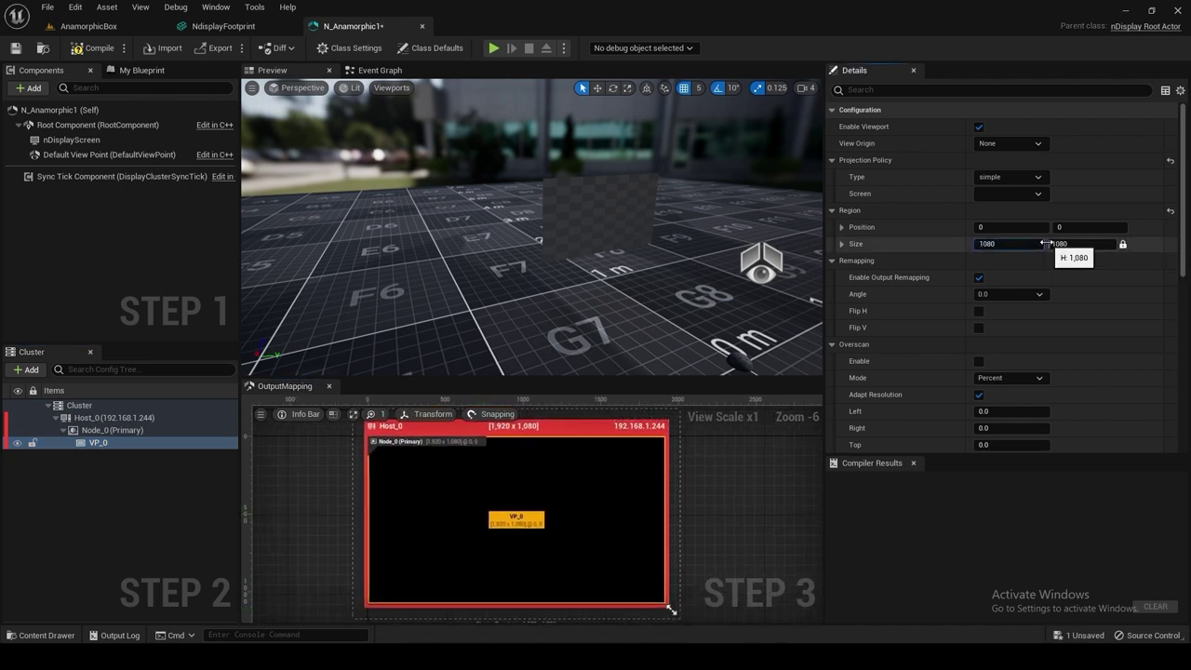
pyautogui.press('Return')
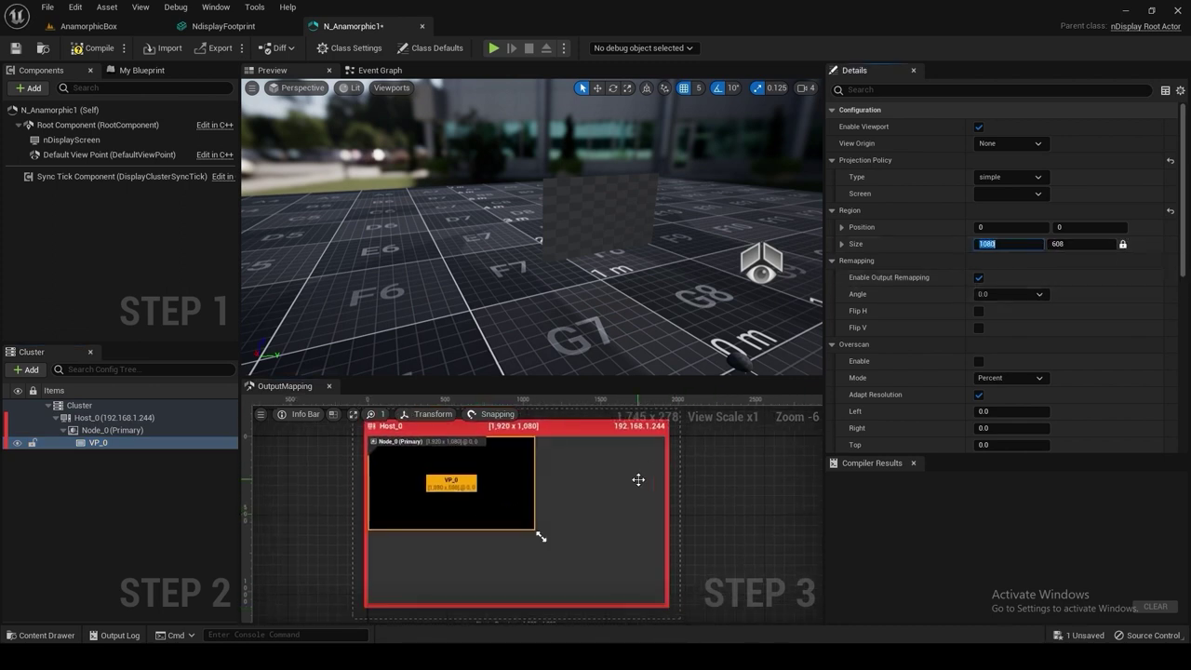
# Rotate viewport VP_0 by 90° clockwise in the output mapping
pyautogui.click(112, 445)
pyautogui.hotkey('ctrl', 'z')
pyautogui.click(433, 414)
pyautogui.click(480, 447)
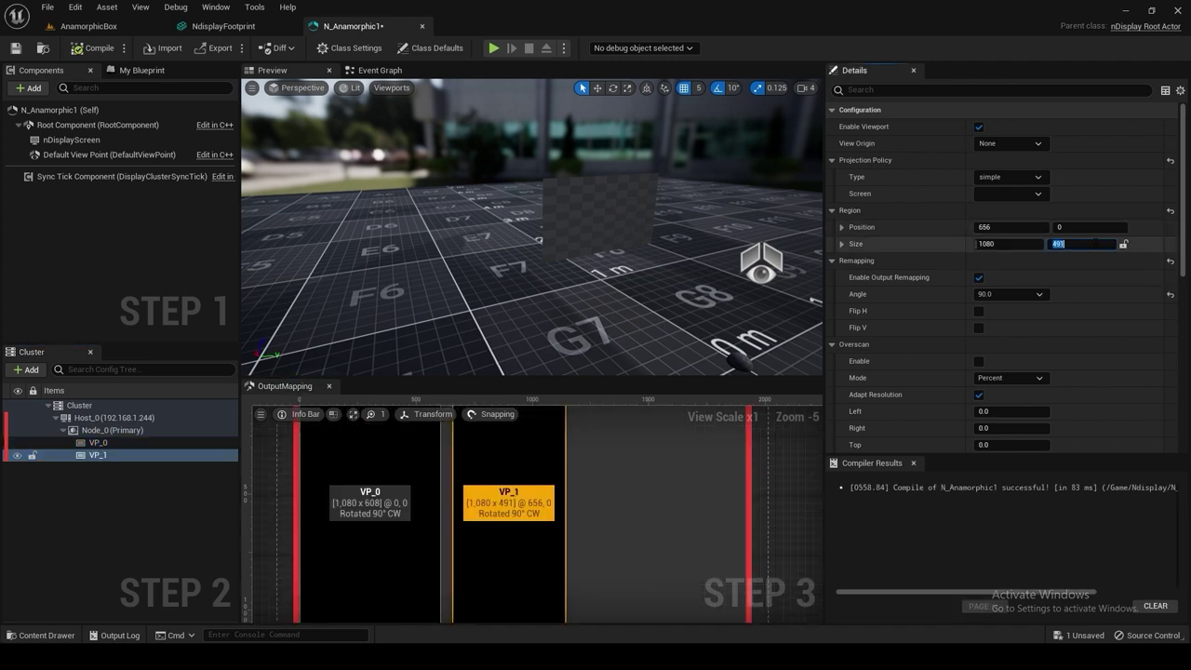
# Set viewport VP_1's height to 608 and lock its aspect ratio at 1080 x 608
pyautogui.write('08')
pyautogui.press('Return')
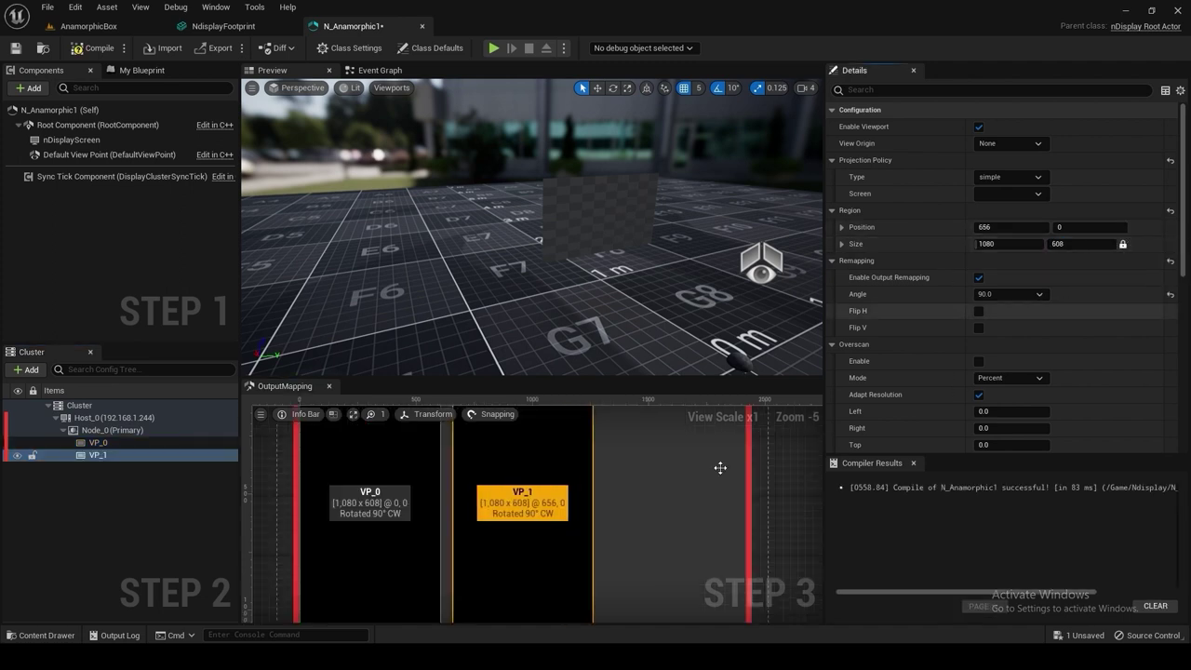
pyautogui.click(657, 516)
pyautogui.scroll(-2, 666, 498)
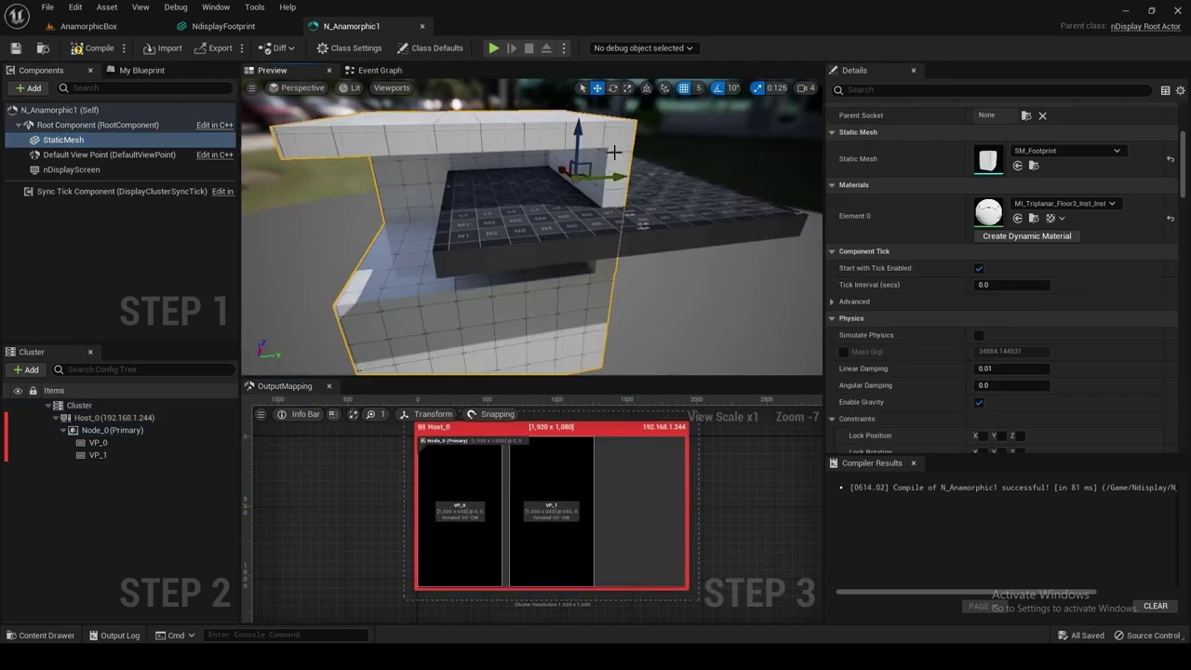
# Raise the SM_Footprint StaticMesh component by about 1010 units on Z so the box stands on the preview floor
pyautogui.moveTo(593, 166); pyautogui.dragTo(659, 181, button='right')
pyautogui.moveTo(656, 111); pyautogui.dragTo(659, 158, button='right')
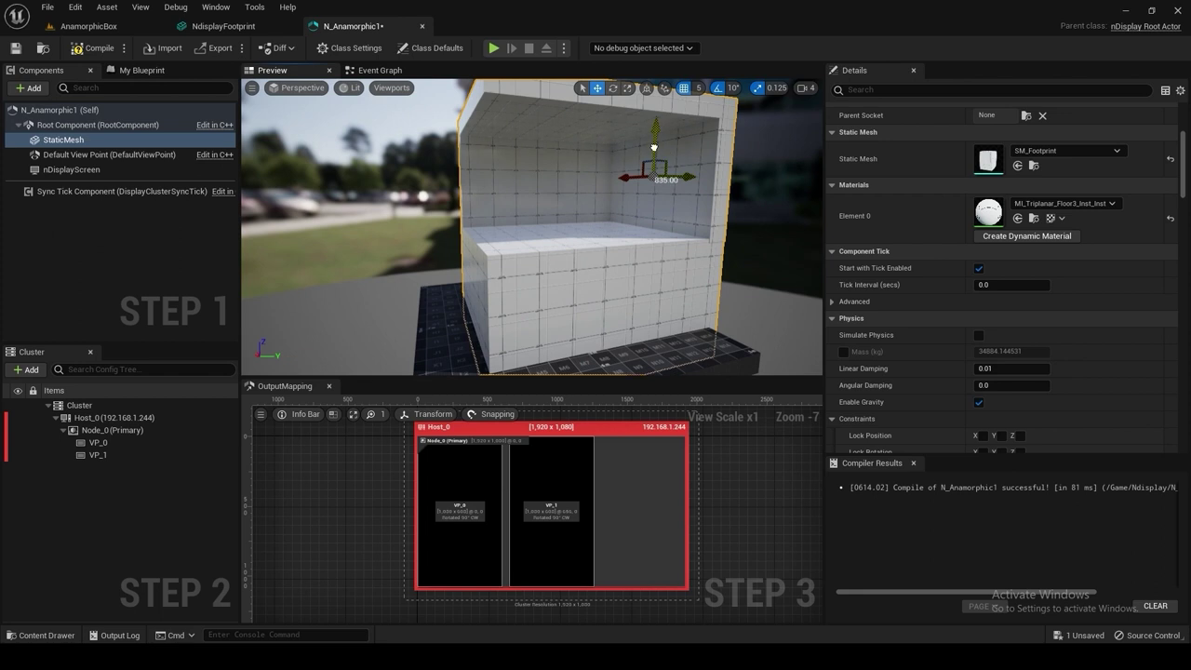
pyautogui.moveTo(653, 147); pyautogui.dragTo(669, 121)
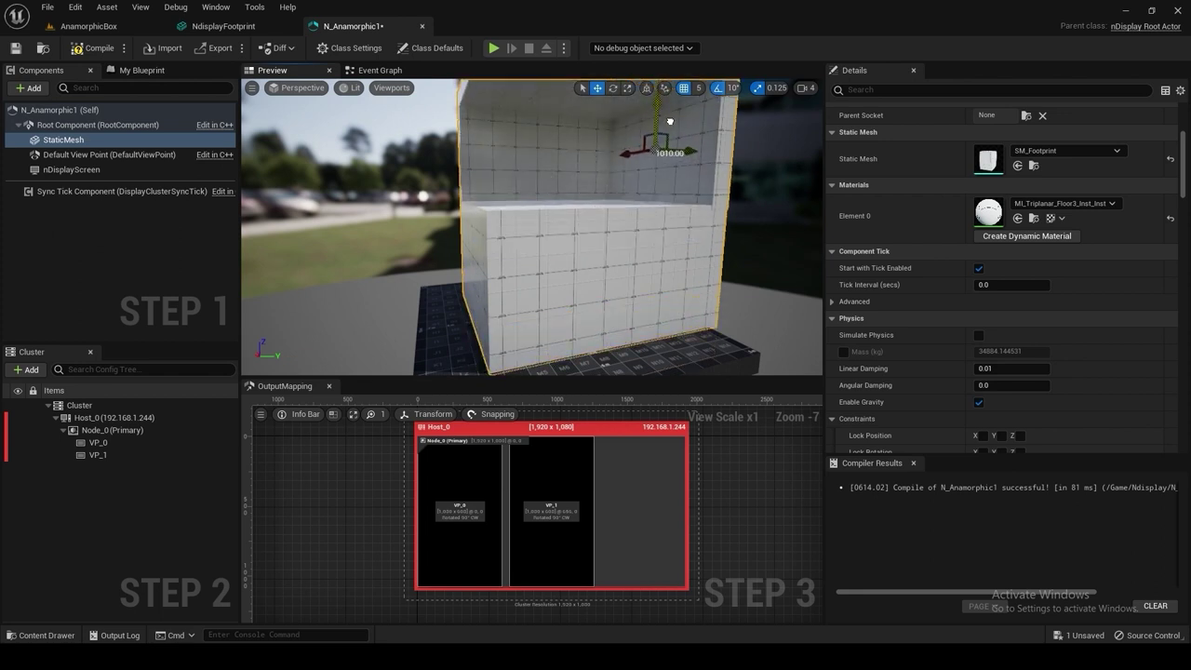
pyautogui.moveTo(668, 120); pyautogui.dragTo(638, 112, button='right')
pyautogui.moveTo(656, 247); pyautogui.dragTo(642, 257, button='right')
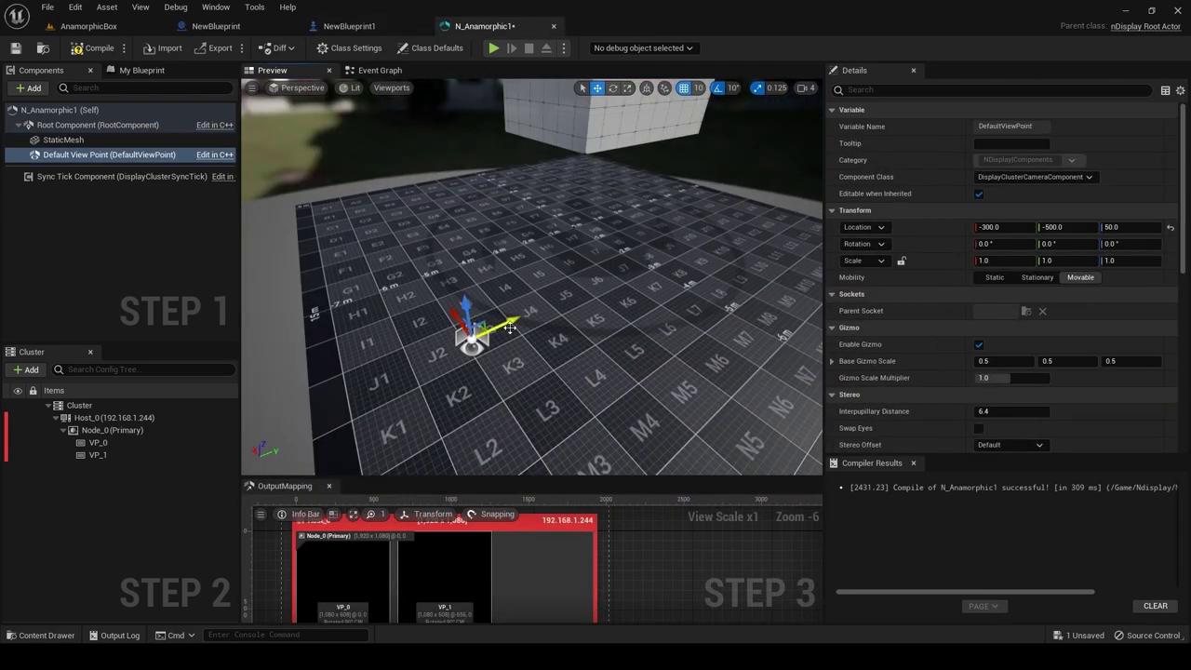
# Place the Default View Point component at about X -410, Y -330 using the Top view of the preview
pyautogui.moveTo(510, 328); pyautogui.dragTo(638, 430, button='right')
pyautogui.click(302, 93)
pyautogui.click(338, 134)
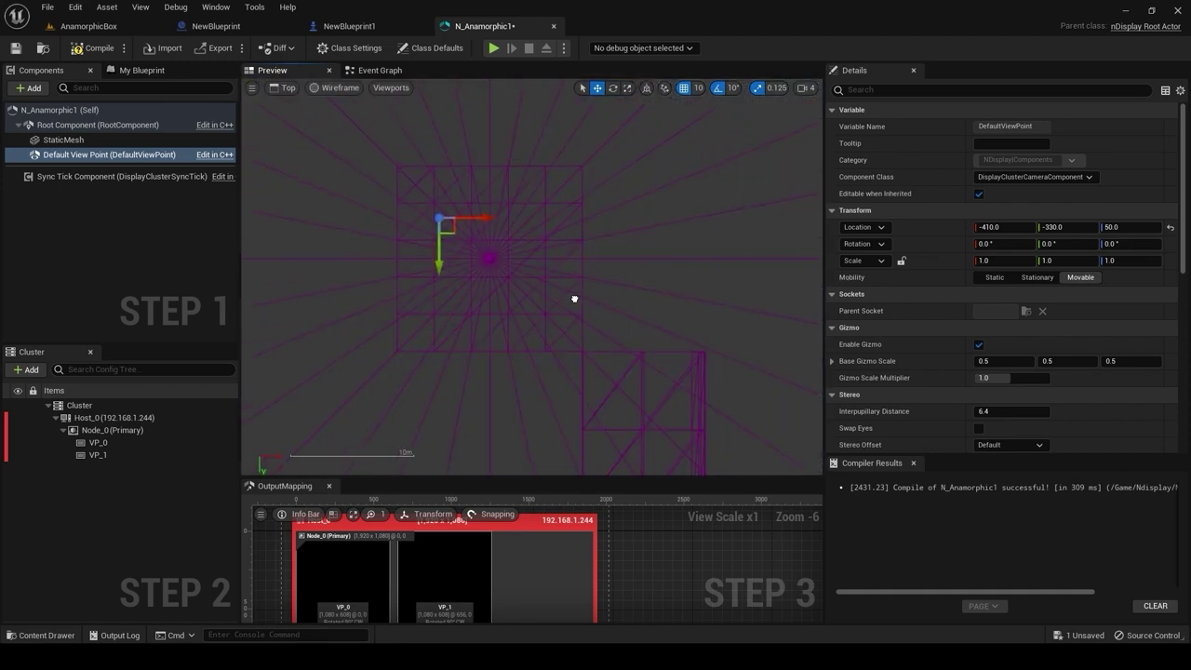
pyautogui.moveTo(572, 282); pyautogui.dragTo(585, 319, button='right')
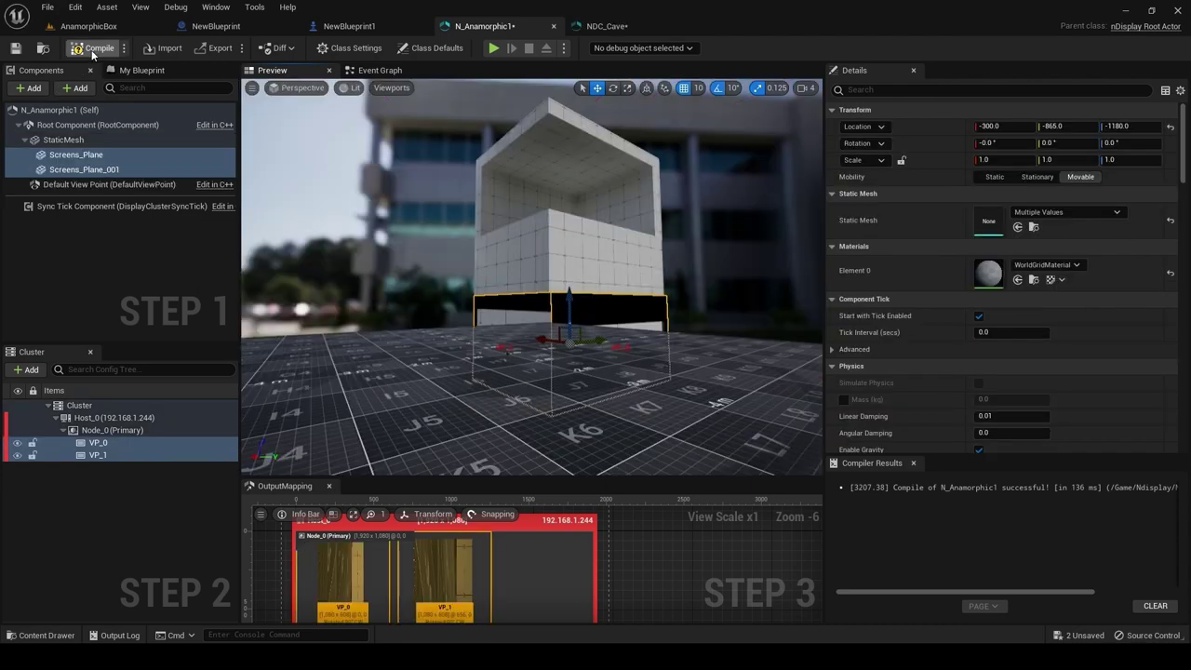
# Compile N_Anamorphic1 and copy the scr_left and scr_front screen components into it from the NDC_Cave config
pyautogui.click(92, 51)
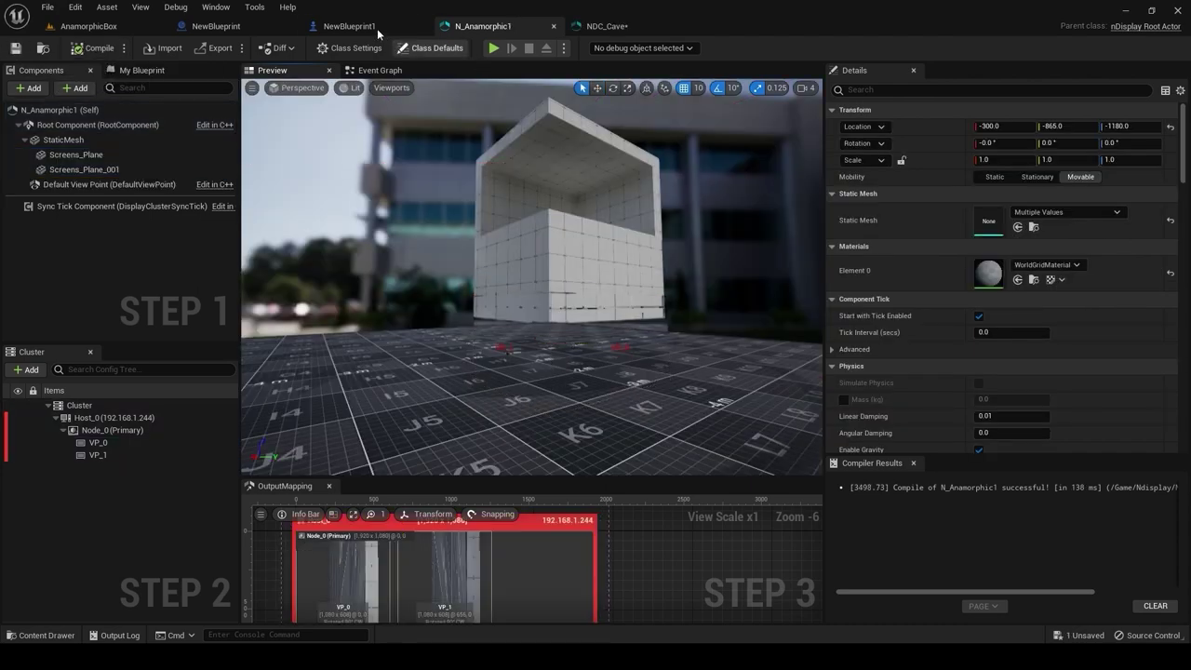
pyautogui.click(353, 26)
pyautogui.click(476, 26)
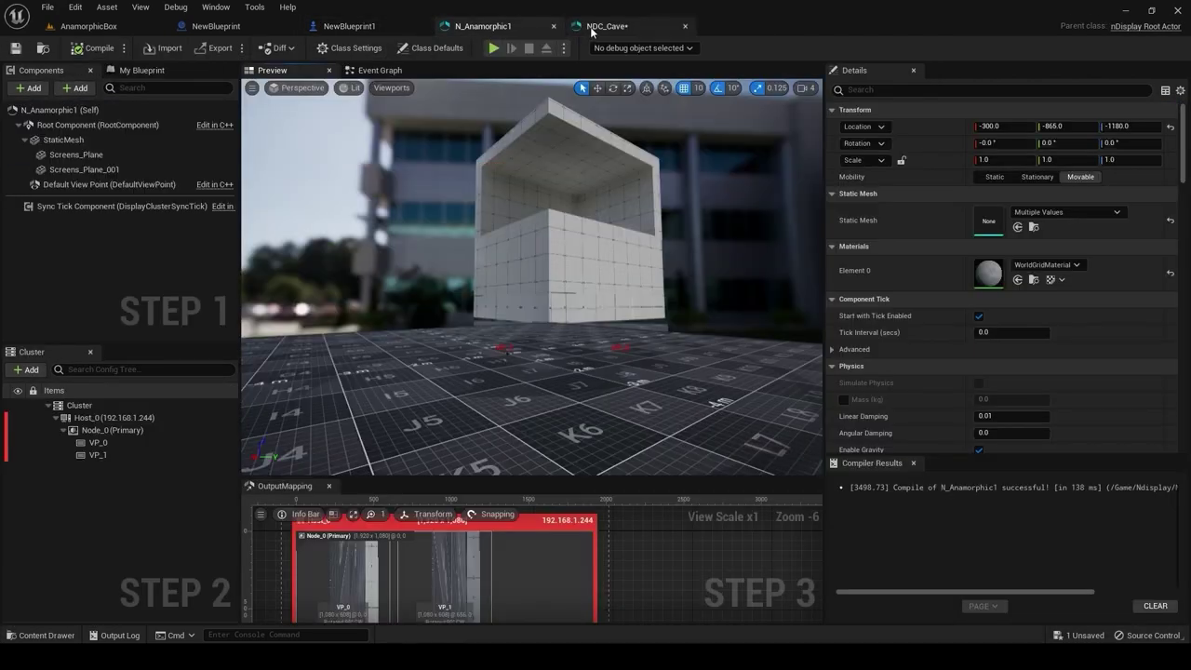
pyautogui.click(595, 28)
pyautogui.click(103, 161)
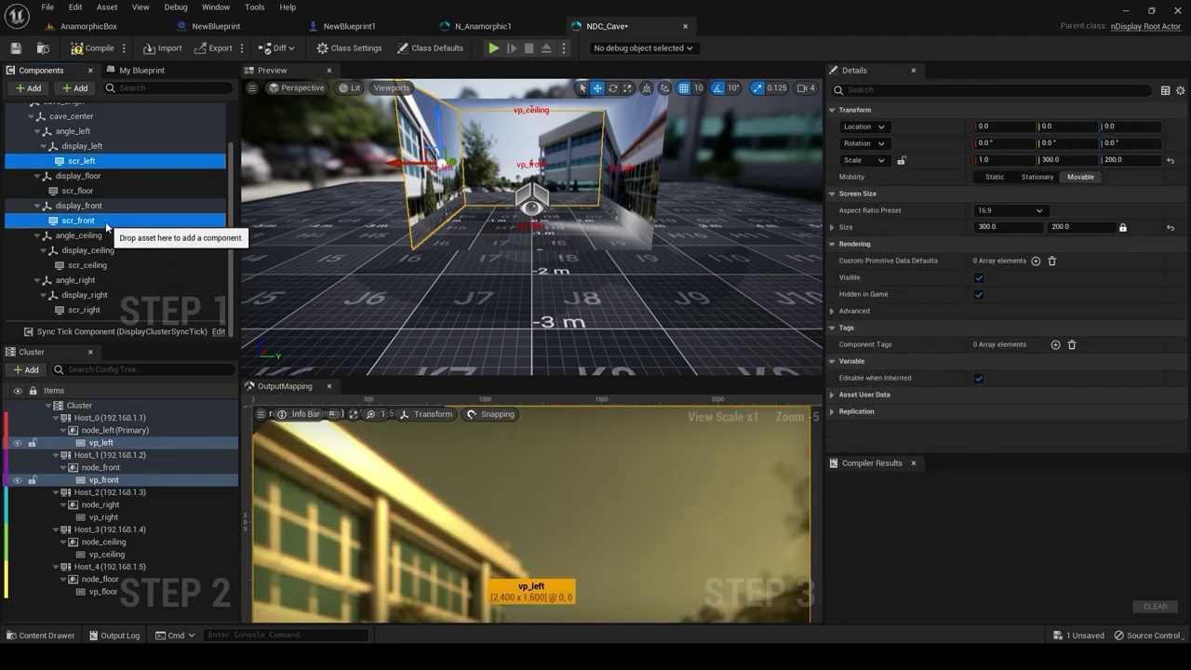
pyautogui.click(484, 26)
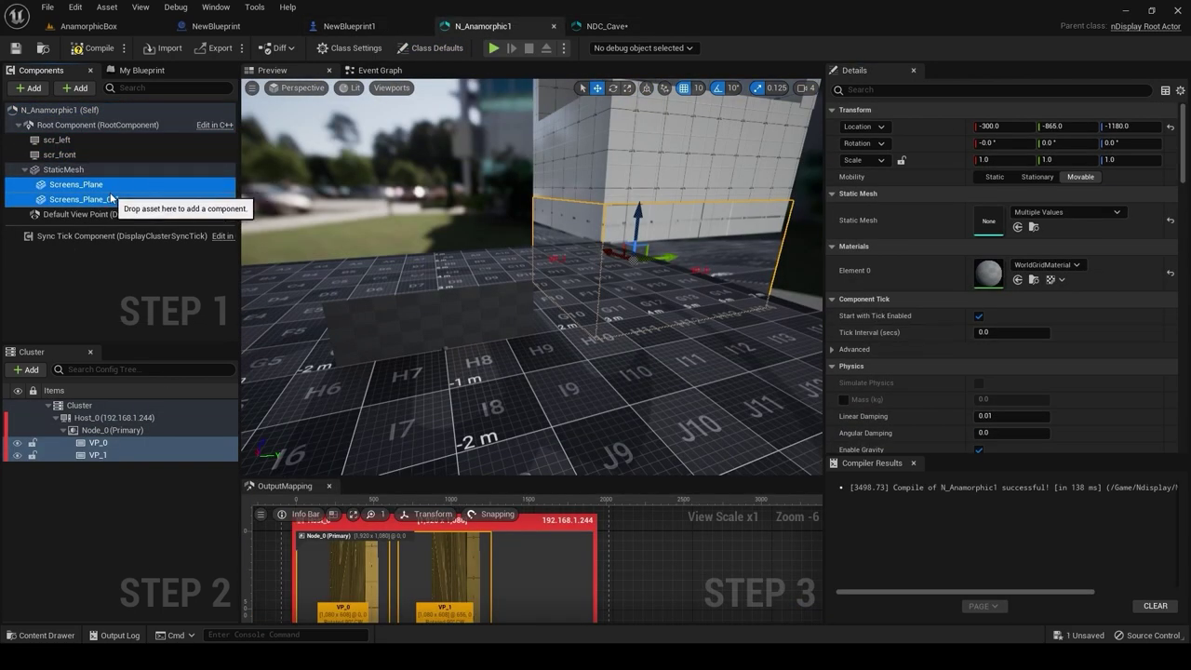
# Assign scr_left as the projection mesh of viewport VP_1 and enable the viewport
pyautogui.click(510, 360)
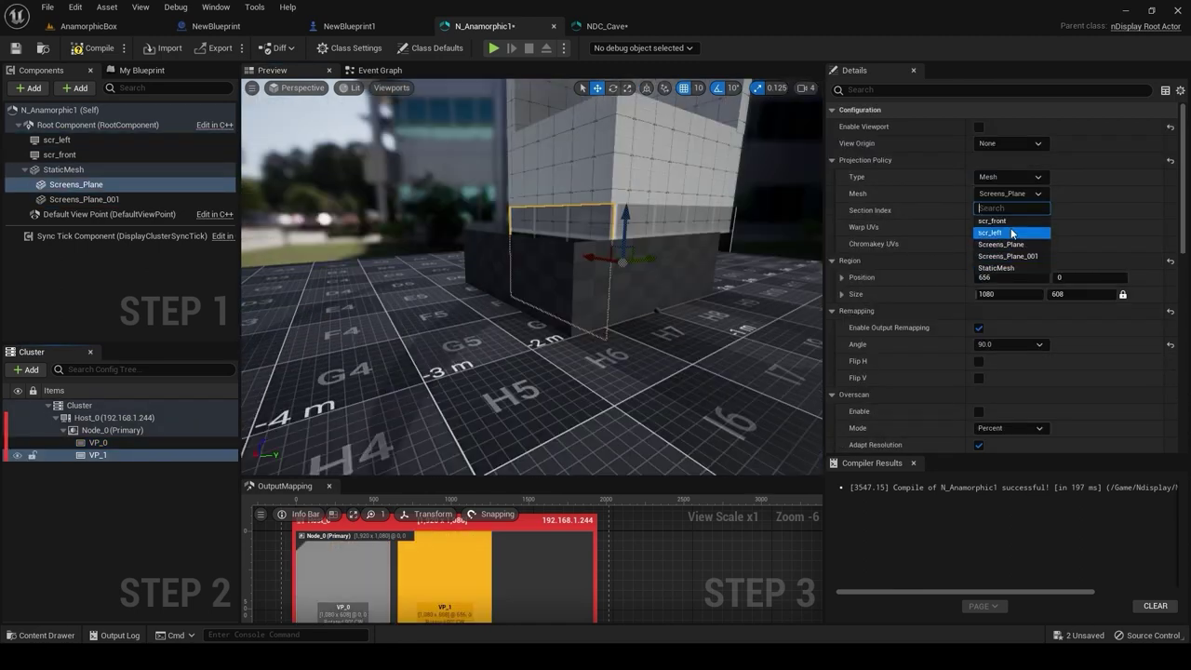
pyautogui.click(1012, 234)
pyautogui.click(978, 126)
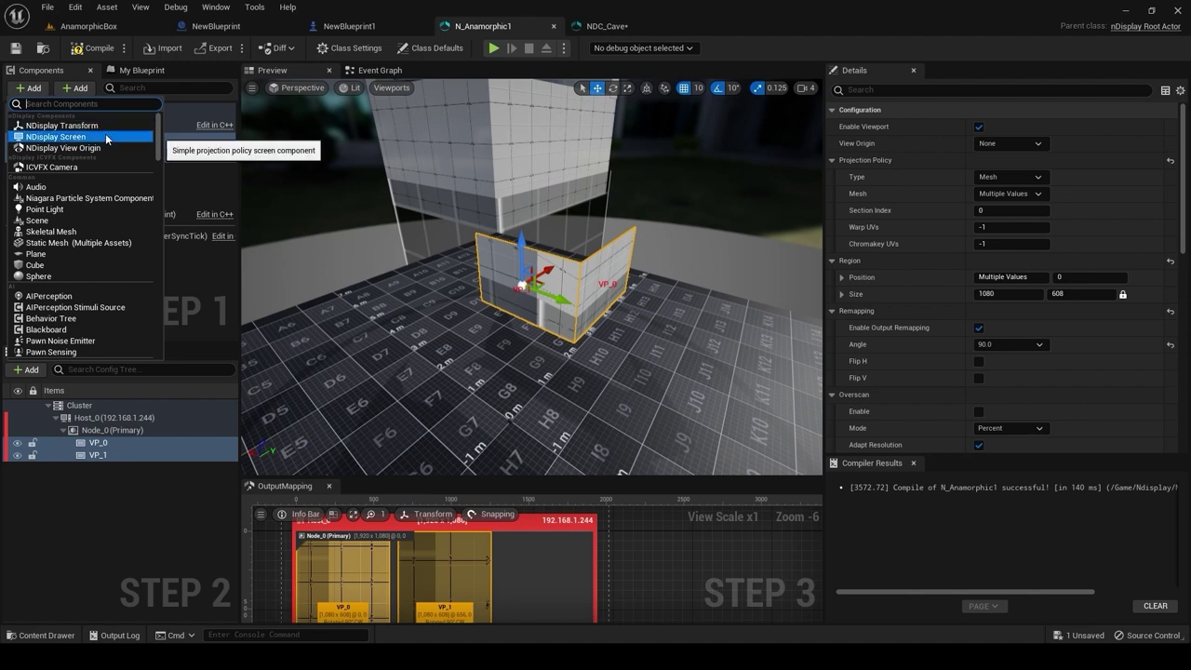
# Add an nDisplay Transform component as parent of scr_left and scr_front and place it at X 600, Y 500
pyautogui.click(88, 124)
pyautogui.click(57, 140)
pyautogui.moveTo(62, 156); pyautogui.dragTo(70, 140)
pyautogui.hotkey('ctrl', 'z')
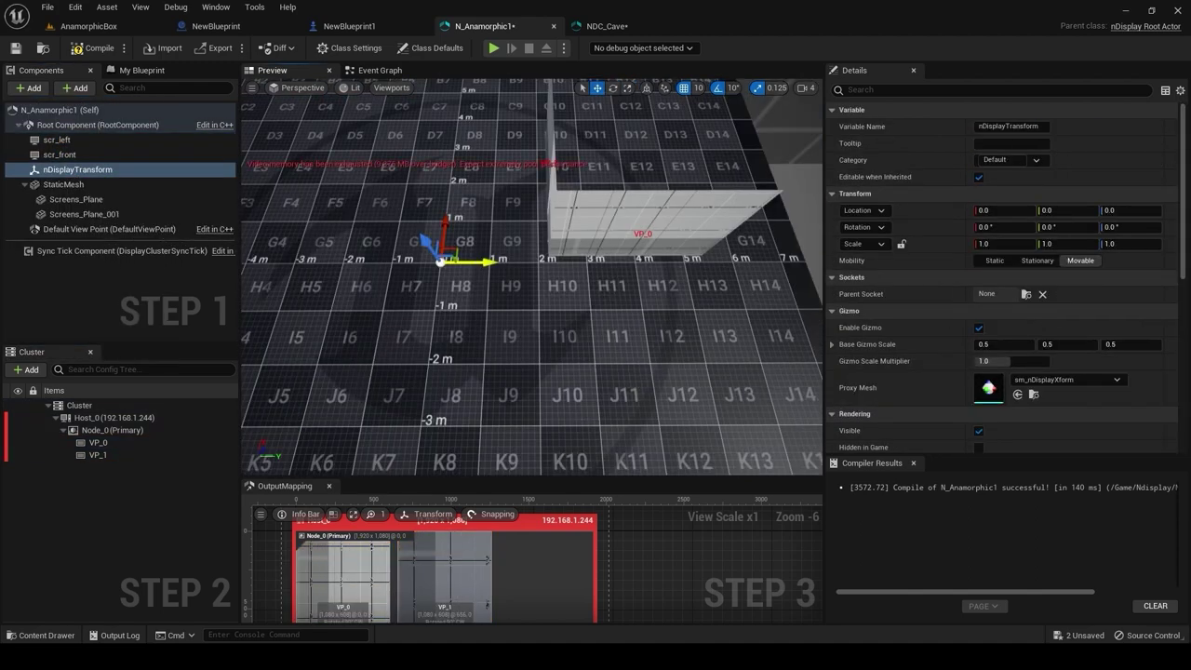
pyautogui.hotkey('alt', 'j')
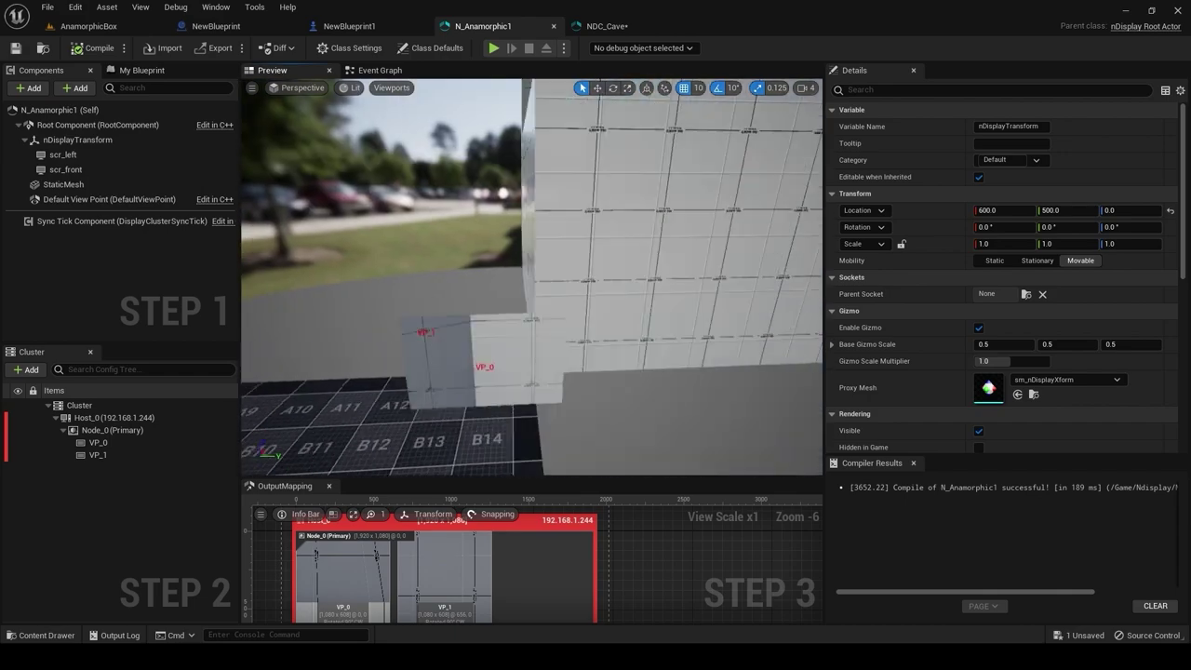
pyautogui.moveTo(684, 11); pyautogui.dragTo(684, 35)
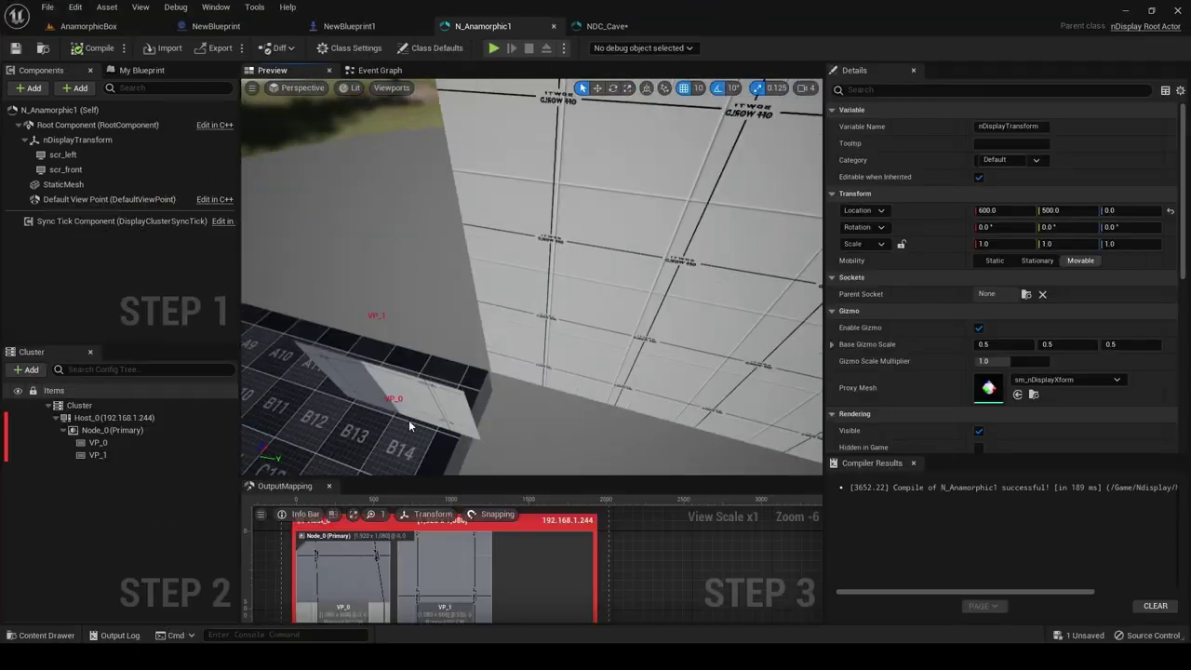
pyautogui.click(78, 139)
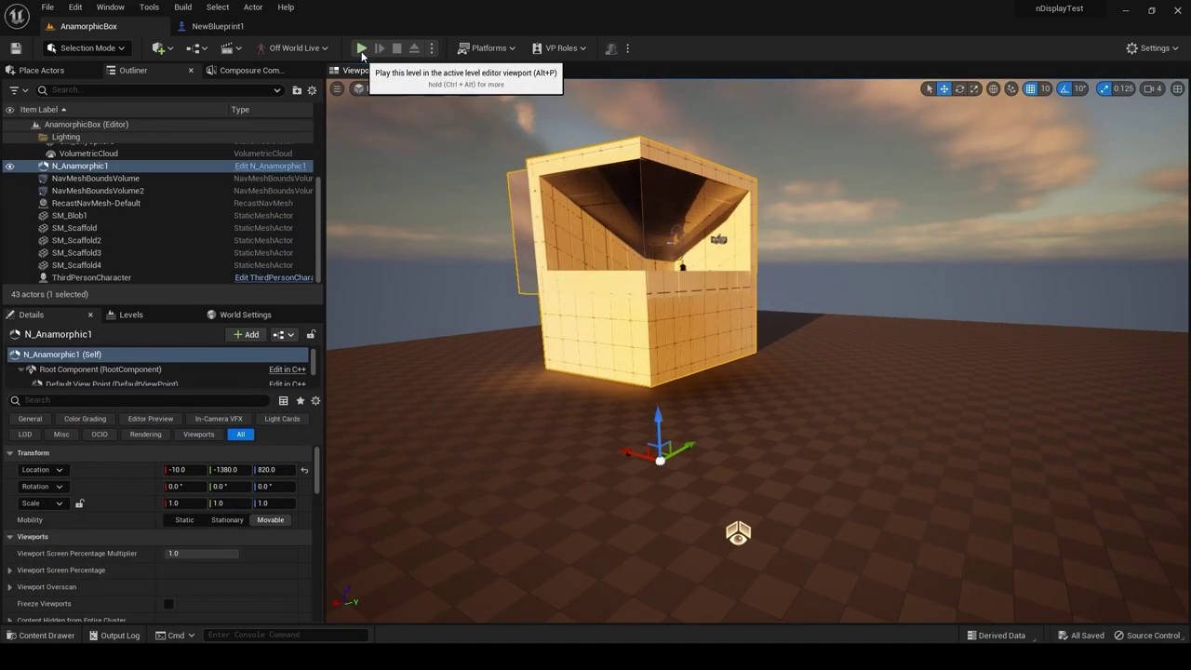
# Play the AnamorphicBox level, and remove the existing nDisplay devices Node_0 and Node_1 in Switchboard
pyautogui.click(361, 48)
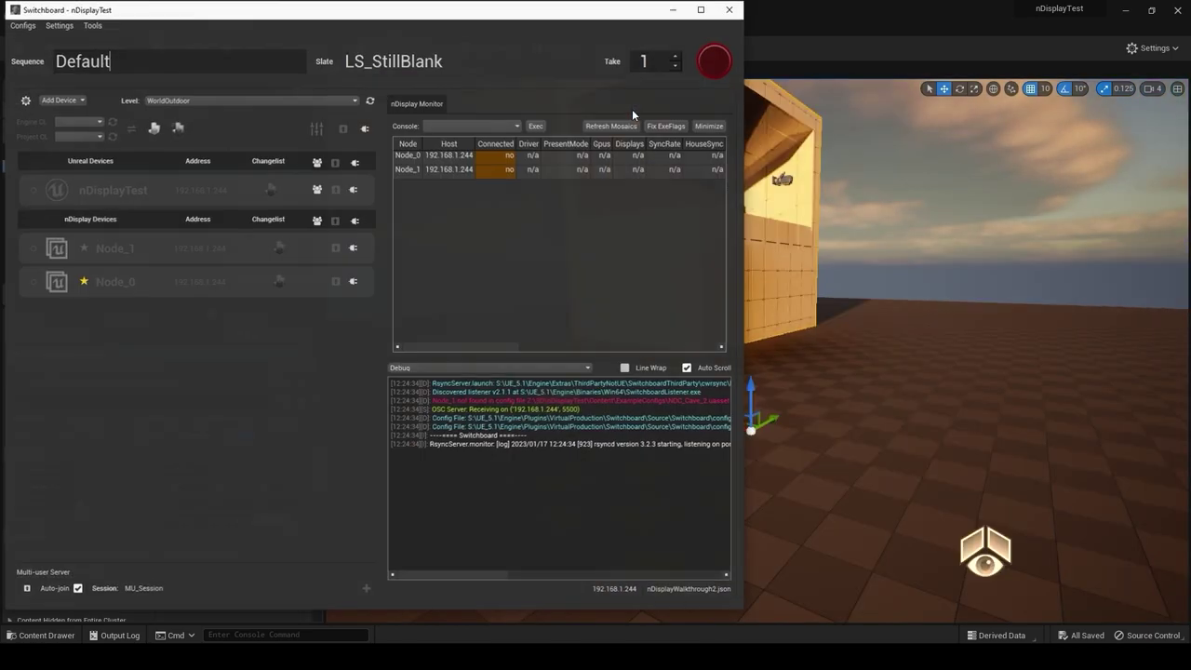
pyautogui.rightClick(100, 345)
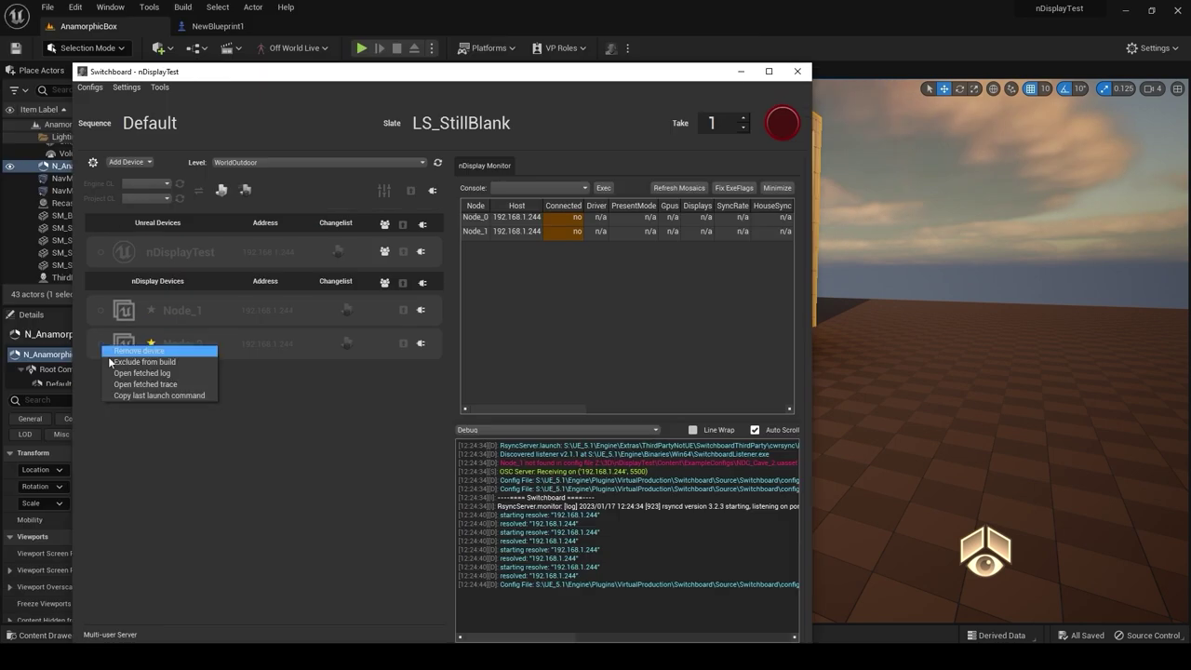
pyautogui.click(122, 351)
pyautogui.click(503, 392)
# Add the anamorphic config's Node_0 as a new nDisplay device in Switchboard
pyautogui.click(130, 162)
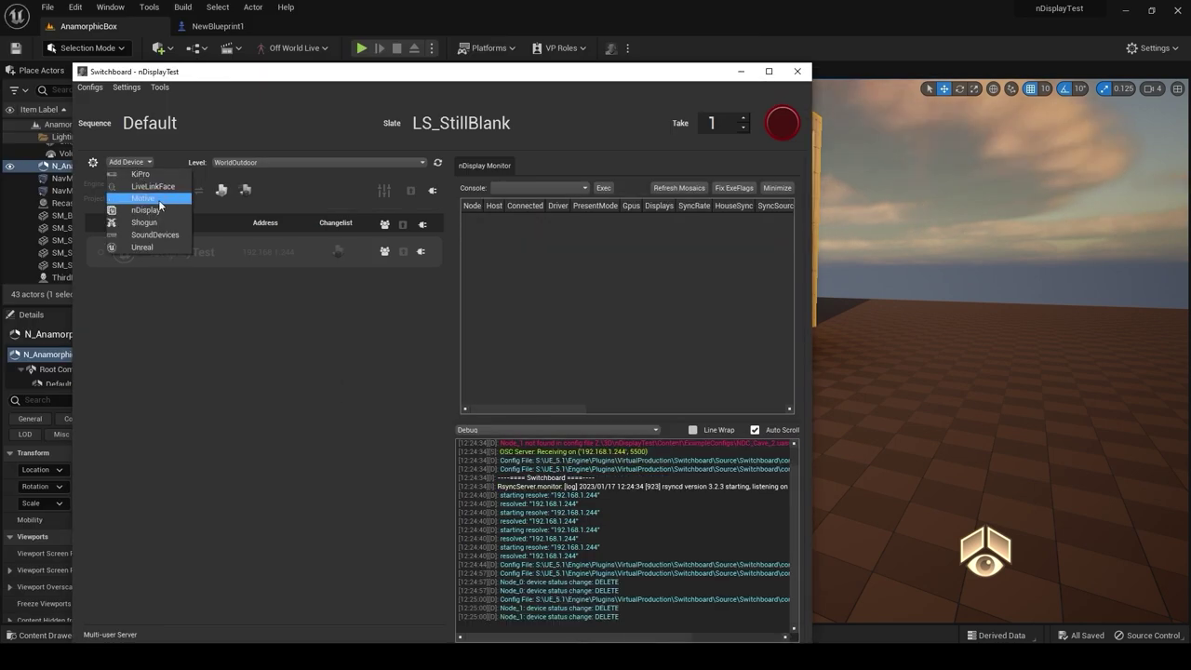
pyautogui.click(162, 210)
pyautogui.scroll(3, 564, 333)
pyautogui.click(562, 336)
pyautogui.click(769, 305)
pyautogui.click(747, 340)
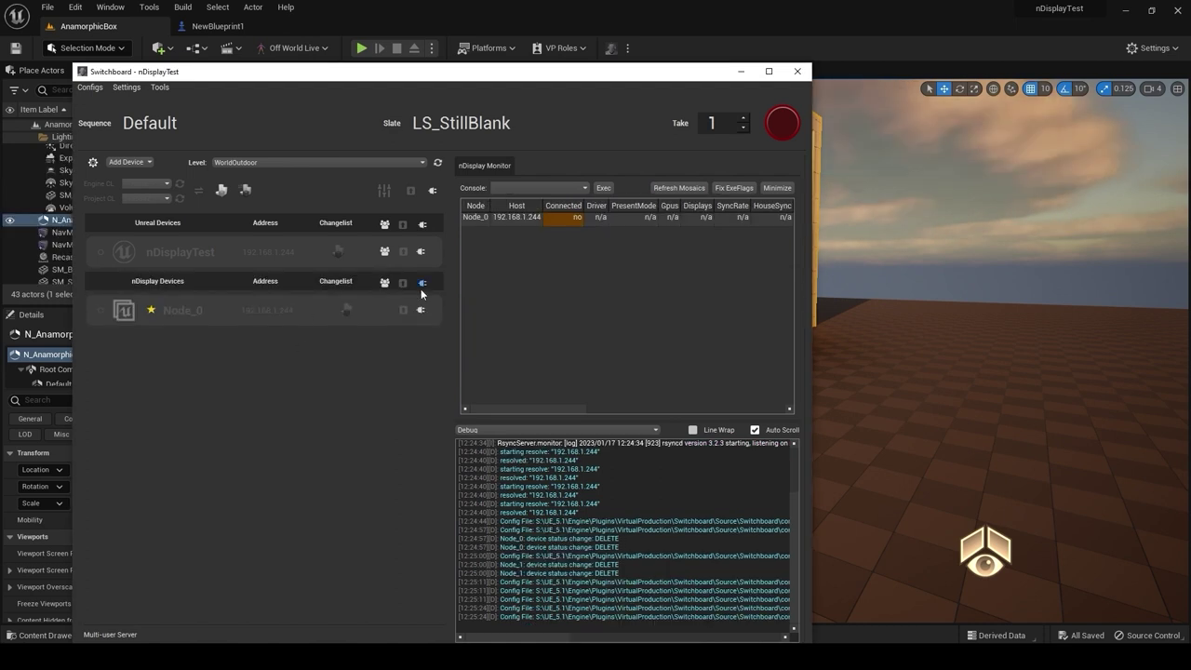
# Connect the Node_0 nDisplay device and launch Unreal on it
pyautogui.click(423, 310)
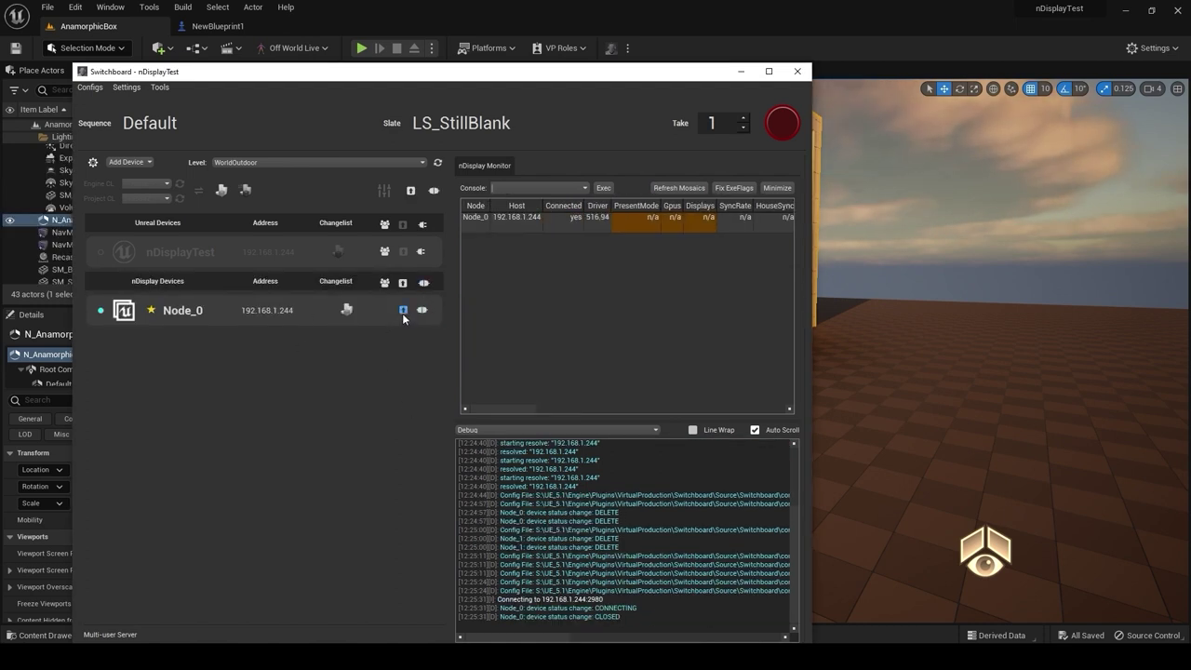
pyautogui.click(402, 310)
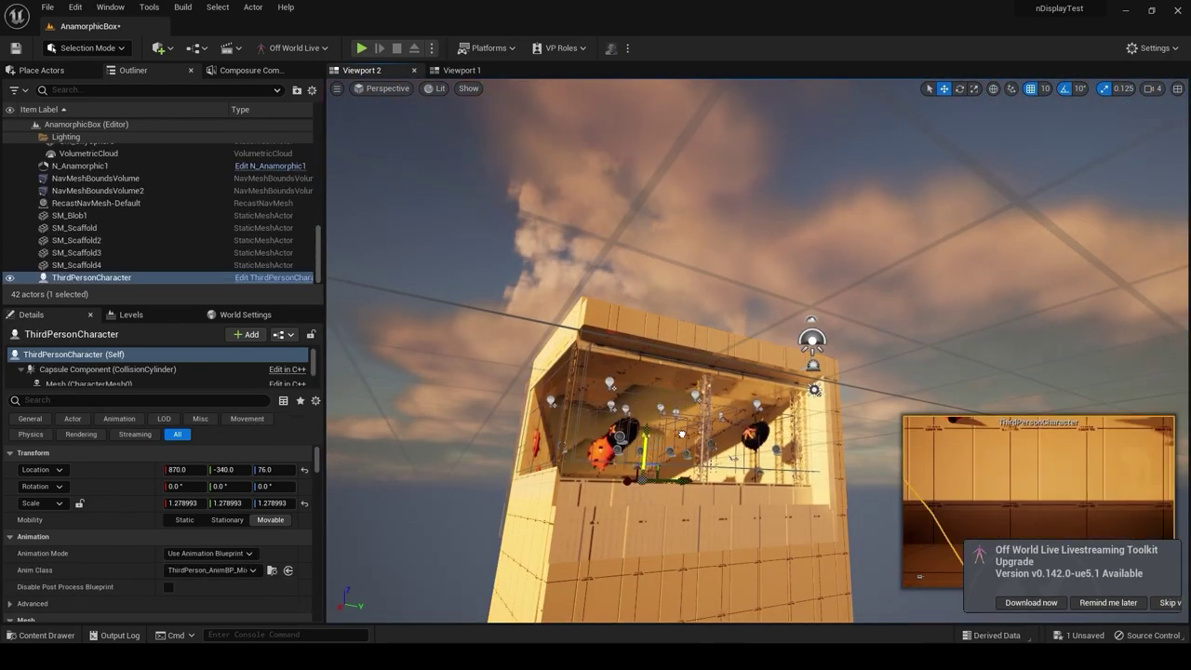
# Raise the ThirdPersonCharacter slightly inside the anamorphic box in the AnamorphicBox level
pyautogui.moveTo(682, 434); pyautogui.dragTo(684, 411)
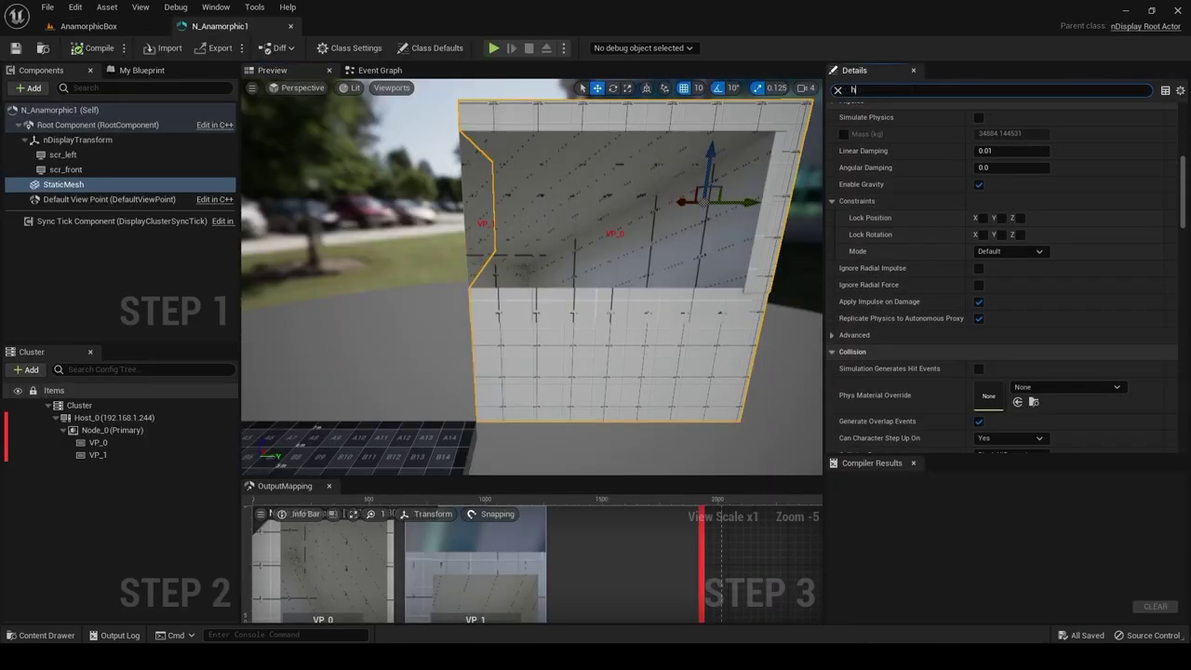
# Enable Hidden in Game and turn off Visible for the StaticMesh component of the N_Anamorphic1 config
pyautogui.write('i')
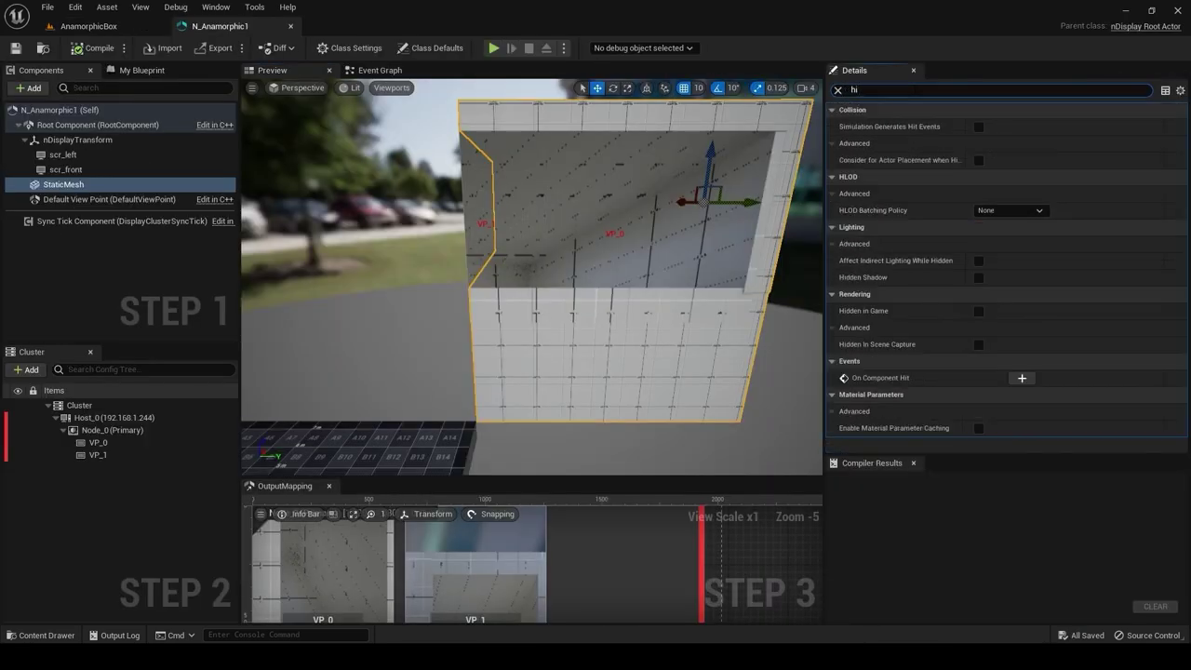
pyautogui.write('dd')
pyautogui.click(978, 245)
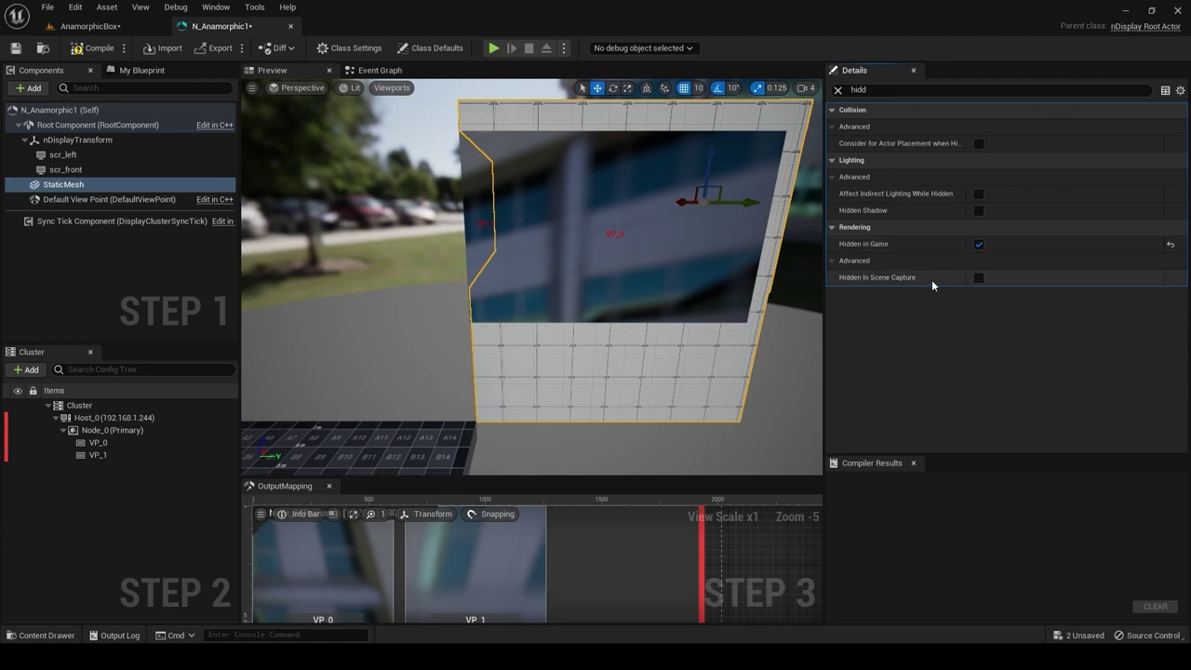
pyautogui.doubleClick(898, 89)
pyautogui.write('vis')
pyautogui.click(978, 176)
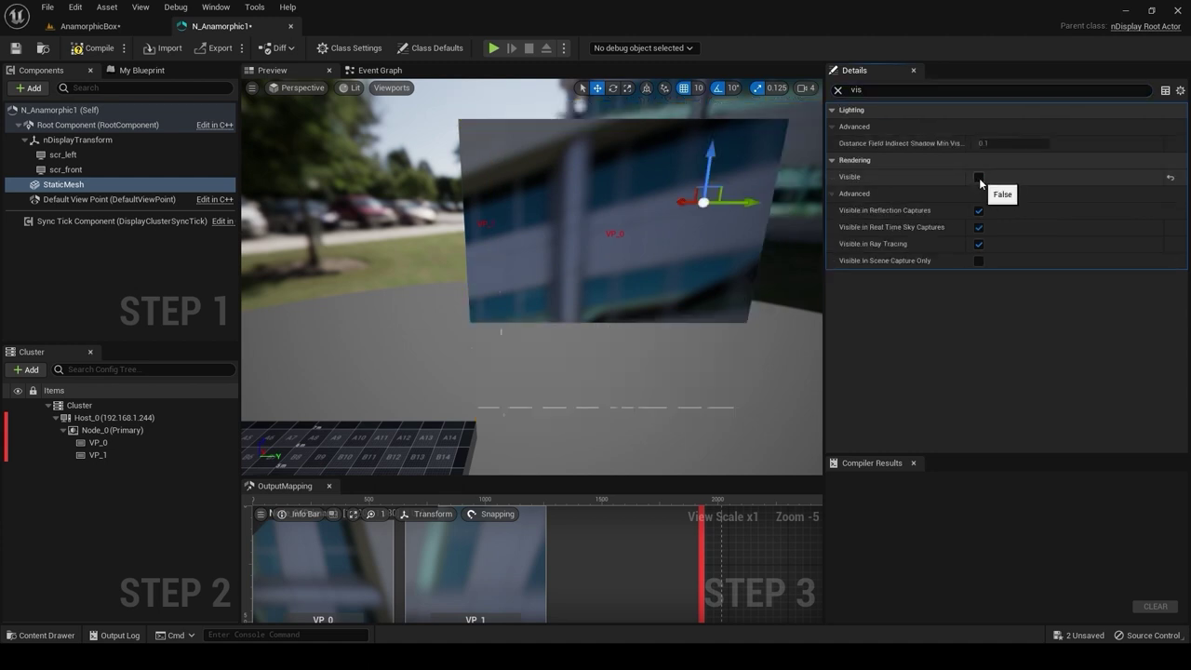
# Compile the N_Anamorphic1 config and return to the AnamorphicBox level
pyautogui.click(93, 47)
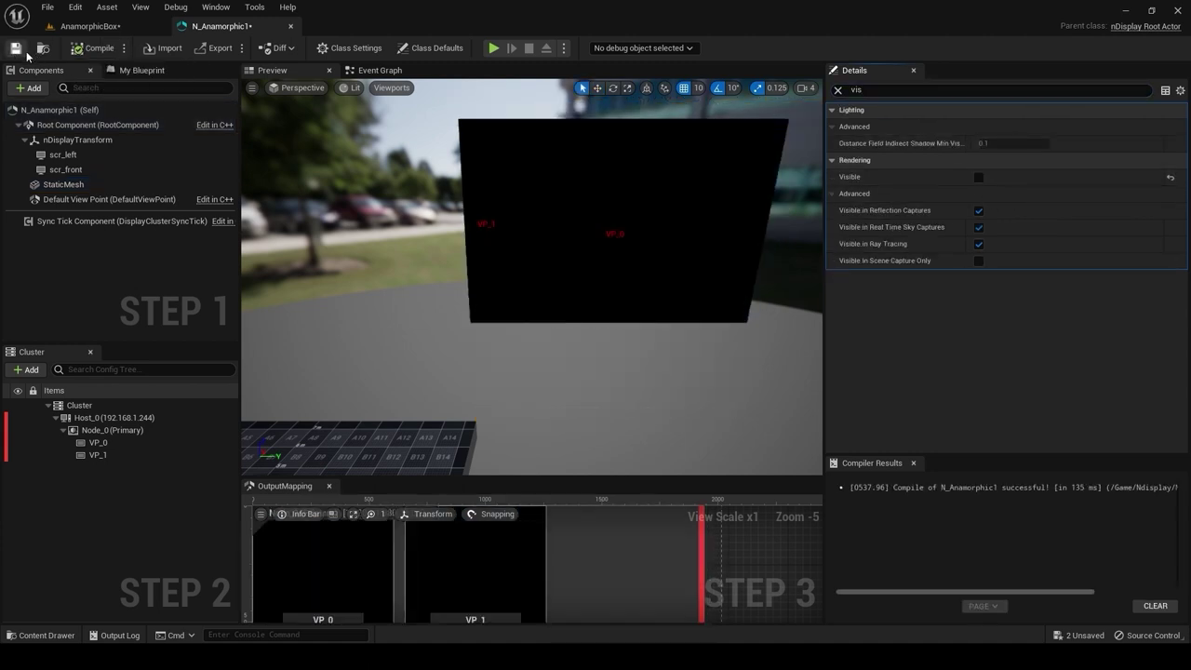
pyautogui.click(85, 26)
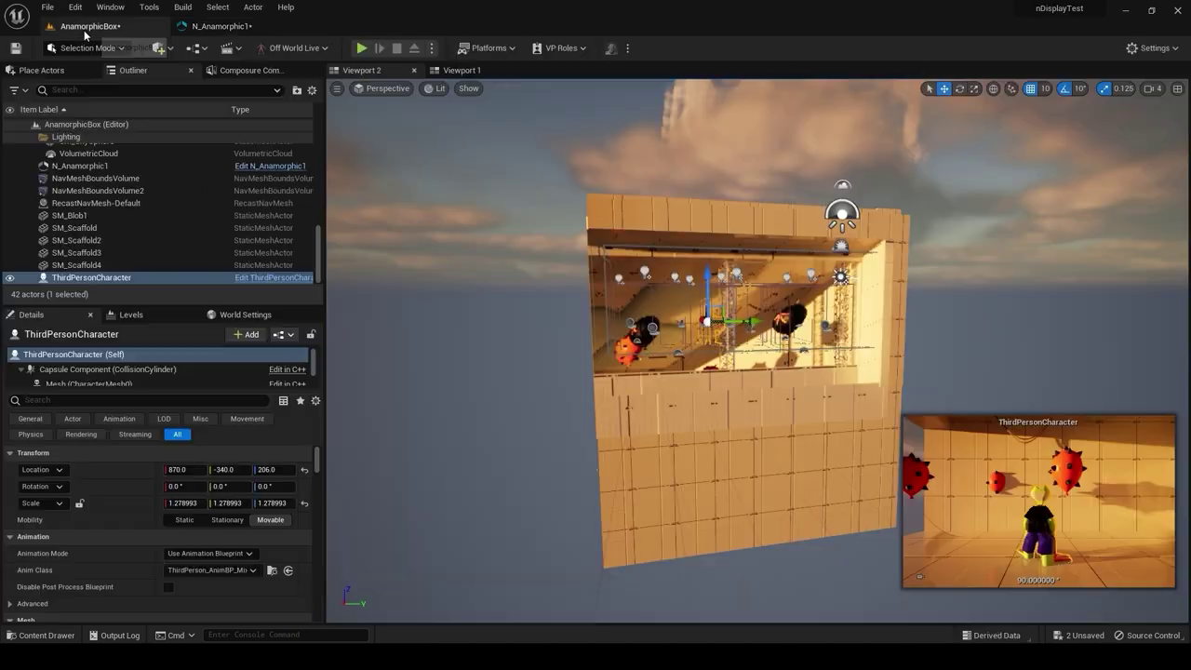
# Align the N_Anamorphic1 actor with the corner of the anamorphic box in the top wireframe view
pyautogui.click(746, 456)
pyautogui.moveTo(746, 456); pyautogui.dragTo(830, 434, button='right')
pyautogui.moveTo(863, 518); pyautogui.dragTo(823, 520)
pyautogui.hotkey('alt', 'j')
pyautogui.scroll(-5, 677, 373)
pyautogui.scroll(5, 676, 372)
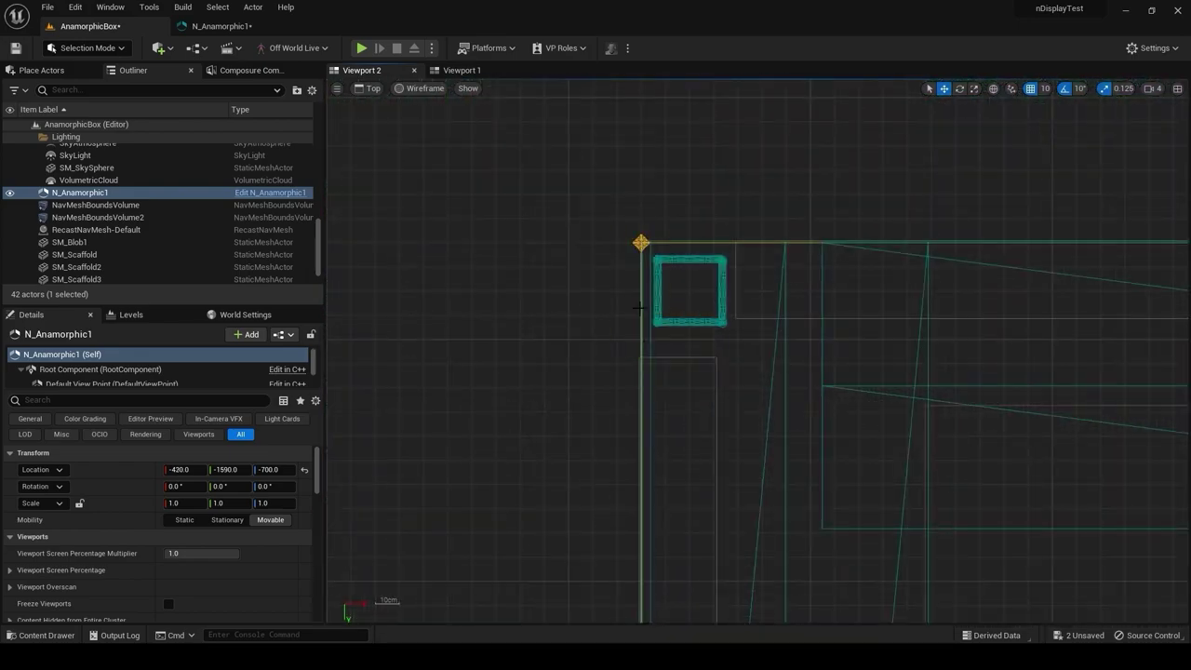
# Select the Cube5, Cube6 and Cube7 meshes around the anamorphic box together for scaling, viewed in perspective
pyautogui.click(368, 88)
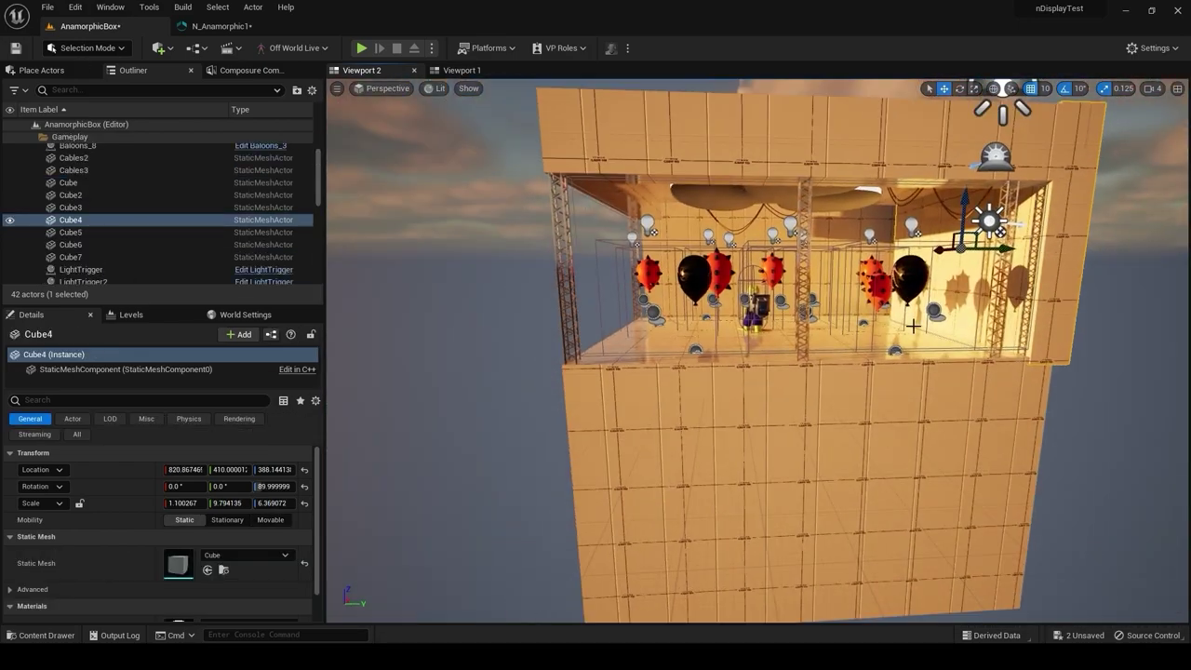
pyautogui.click(71, 257)
pyautogui.keyDown('shift'); pyautogui.click(71, 231); pyautogui.keyUp('shift')
pyautogui.press('r')
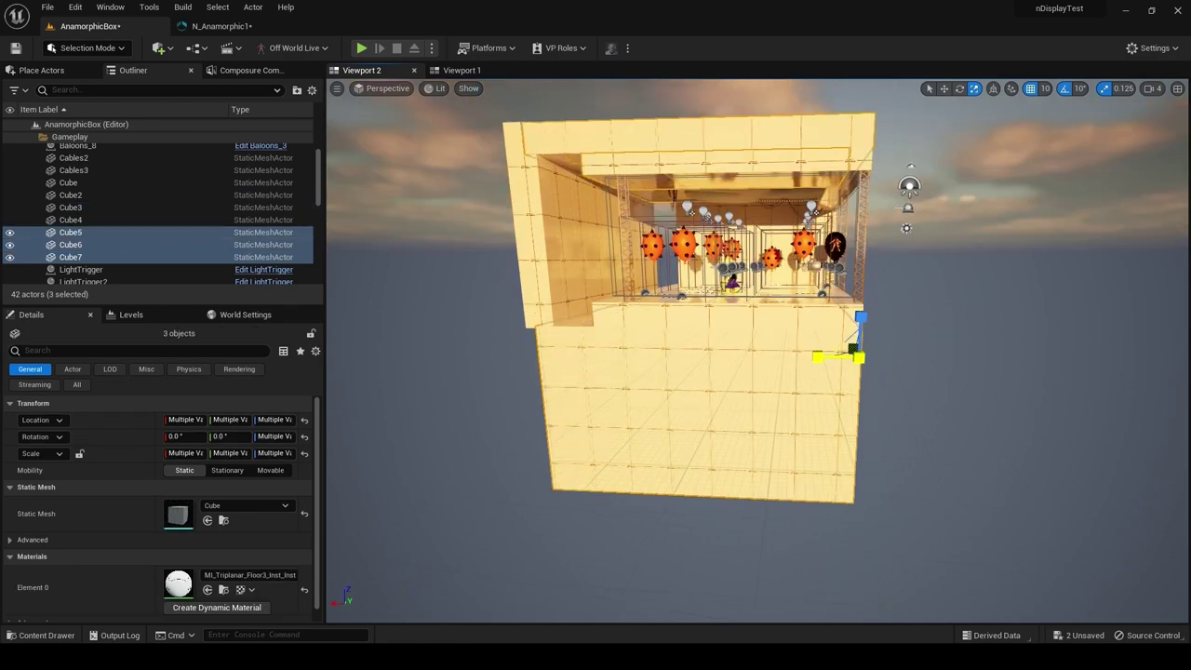
pyautogui.click(706, 297)
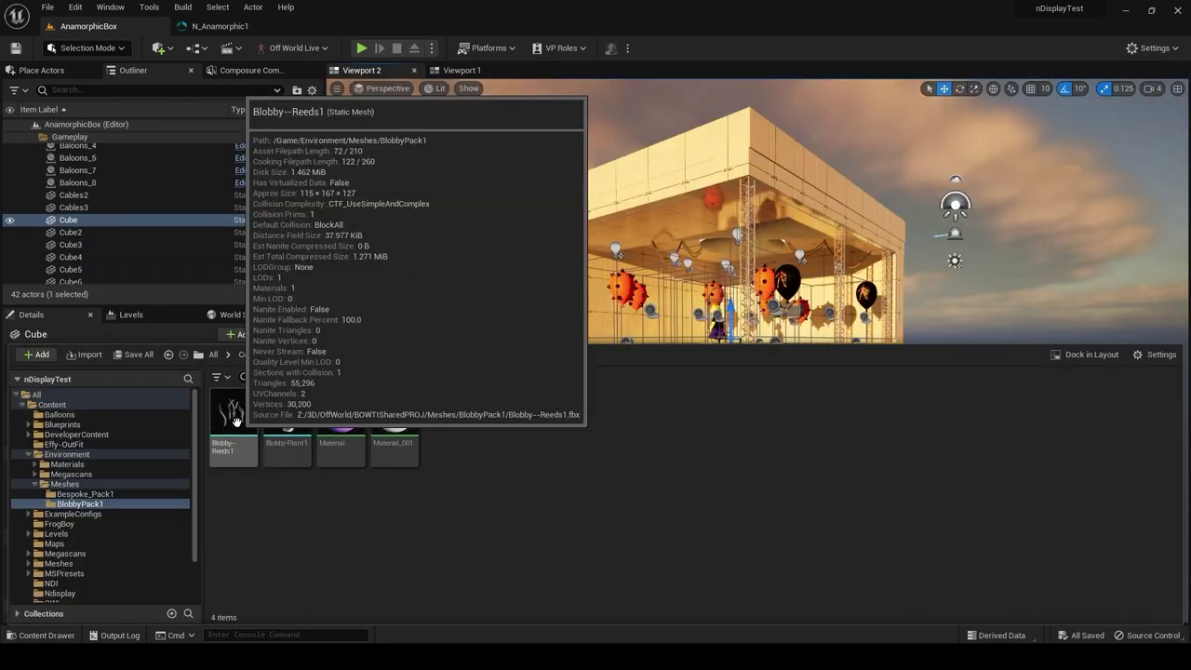
# Place the Blobby--Reeds1 mesh inside the box and rotate the DirectionalLight until the scene is dark
pyautogui.moveTo(231, 451); pyautogui.dragTo(658, 372)
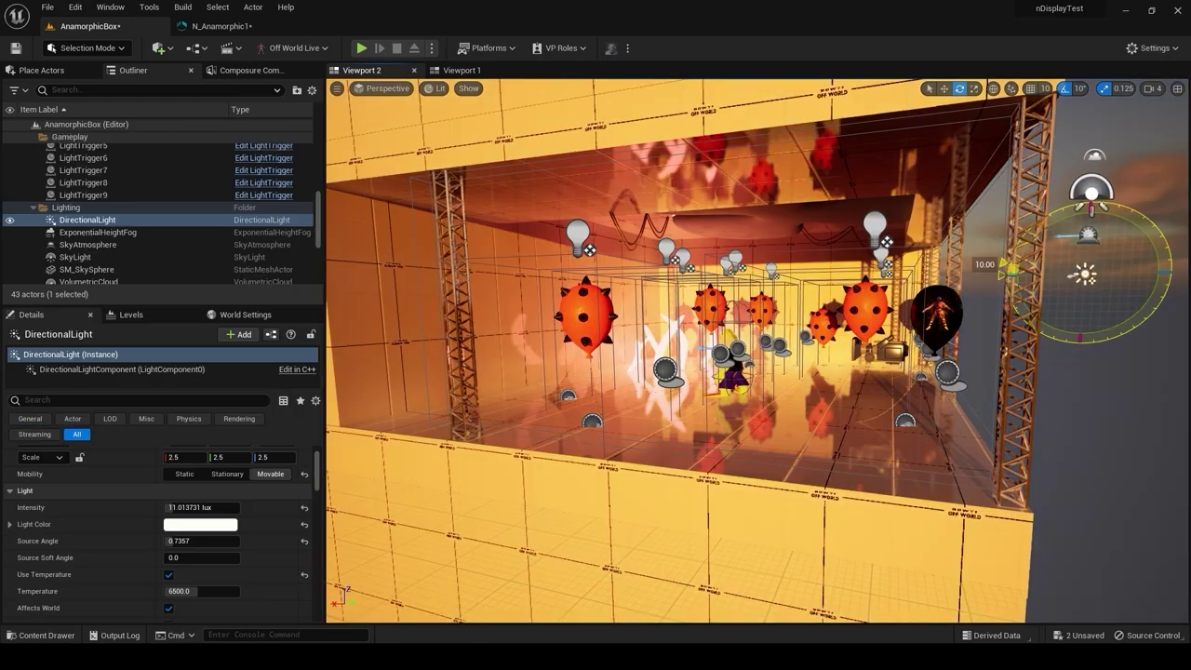
pyautogui.hotkey('ctrl', 'l')
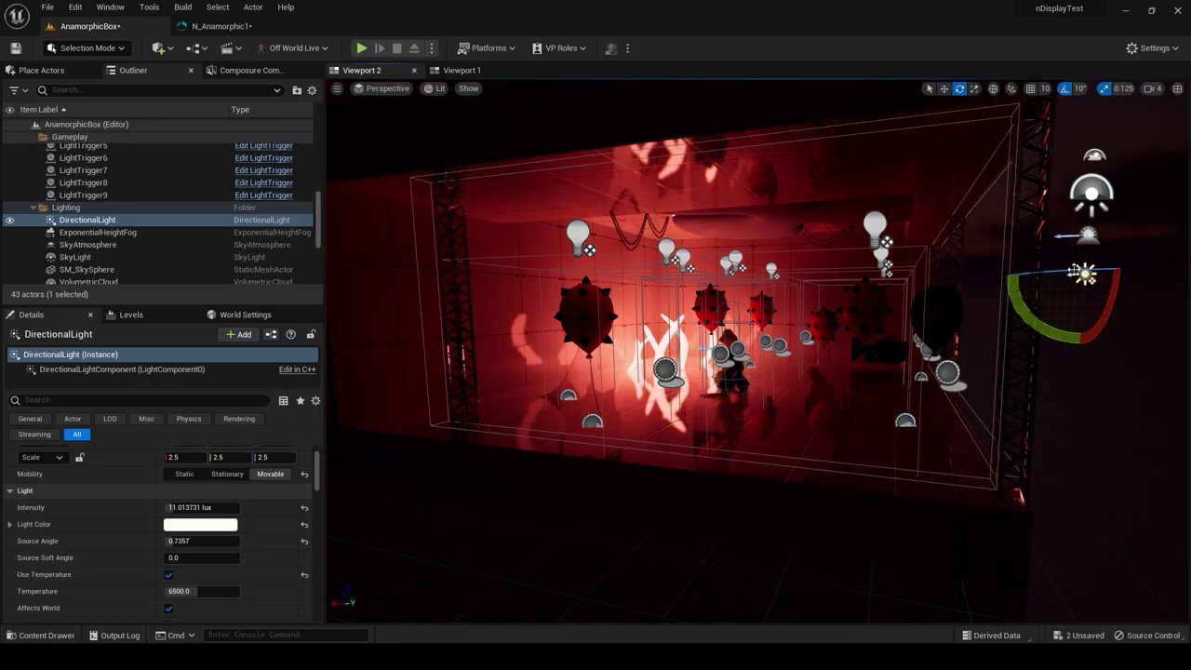
pyautogui.hotkey('alt', 'p')
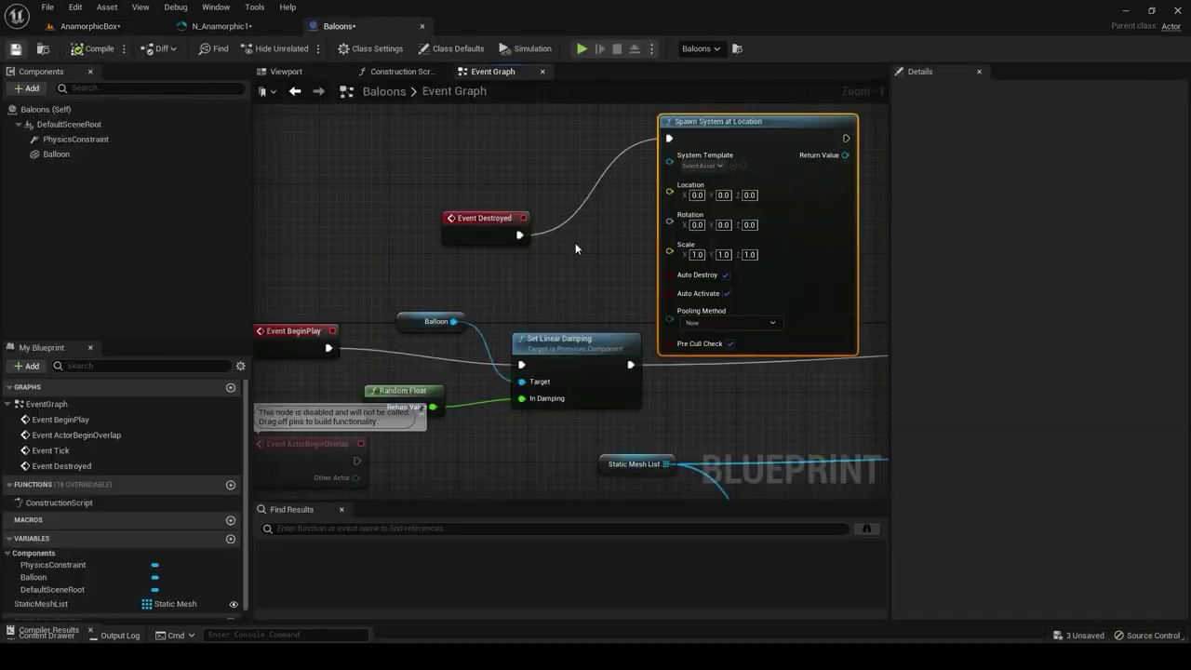
# In the Baloons Event Graph, feed Get Actor Location into Spawn System at Location and assign a new Niagara system as its template
pyautogui.moveTo(670, 184); pyautogui.dragTo(521, 260)
pyautogui.click(694, 301)
pyautogui.click(705, 166)
pyautogui.click(745, 300)
pyautogui.hotkey('ctrl', 'space')
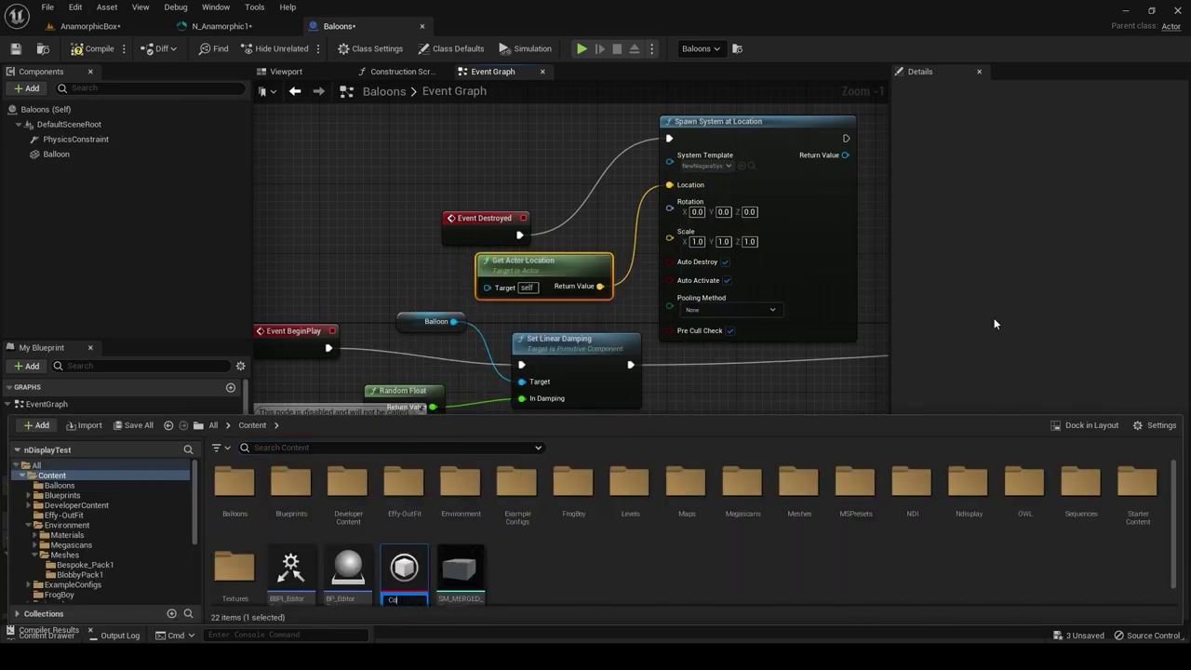
# Add the NS_HangingParticulates system to the anamorphic box and set its X and Y scale to 0.5
pyautogui.click(445, 185)
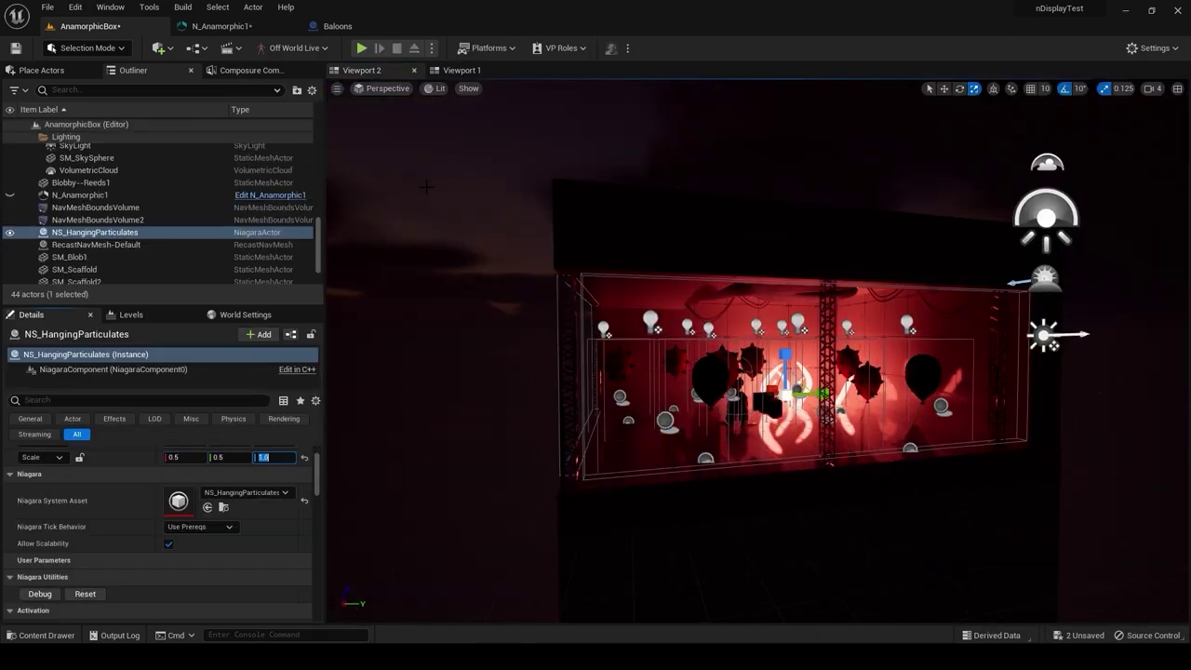
pyautogui.moveTo(425, 186); pyautogui.dragTo(425, 186, button='right')
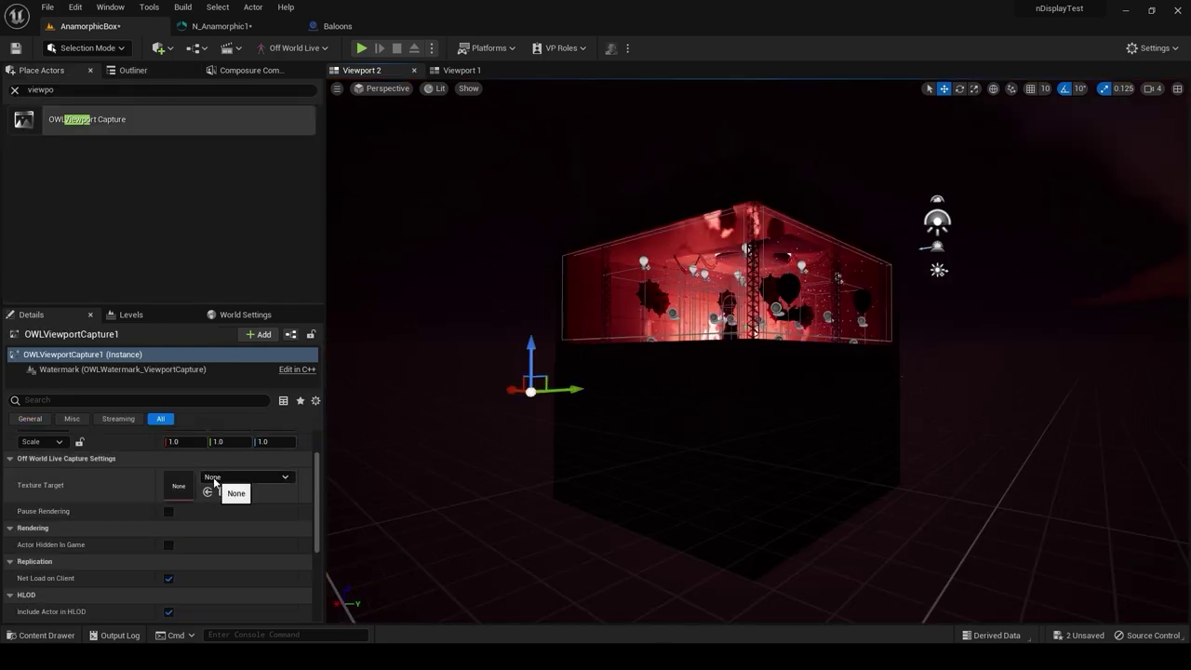
# Set the Texture Target of the OWL Viewport Capture actor to OWLOutput
pyautogui.click(218, 479)
pyautogui.click(253, 358)
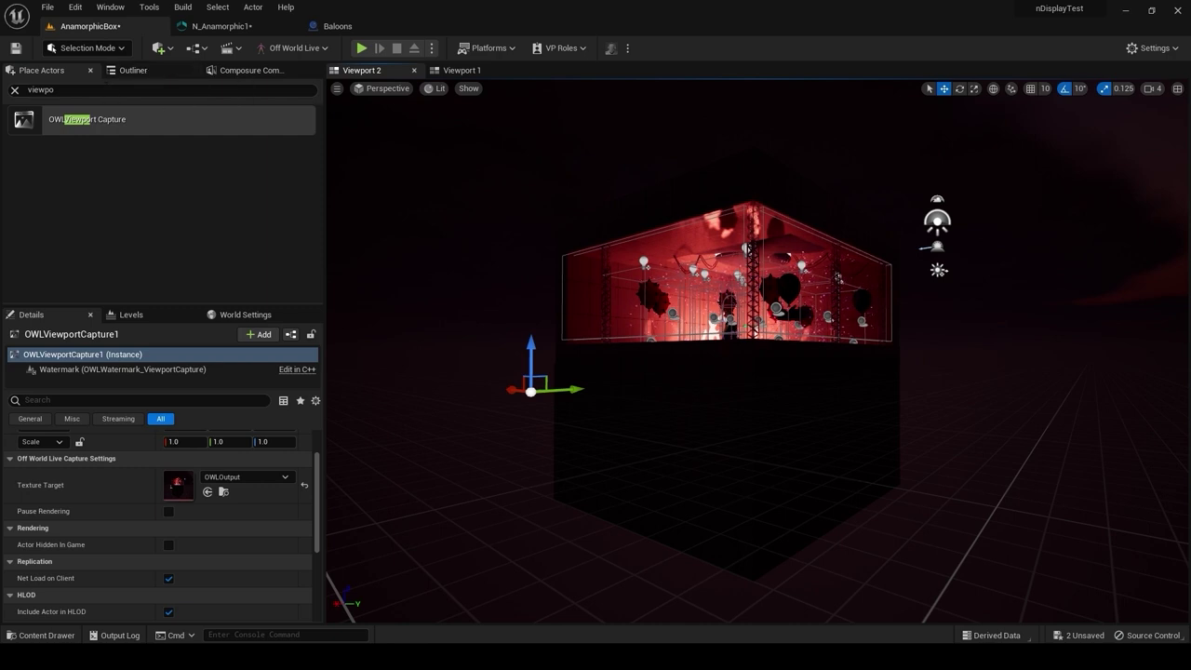
# Search the placeable actors for "media" and place an OWL Media Output actor in the level beside the box
pyautogui.click(13, 91)
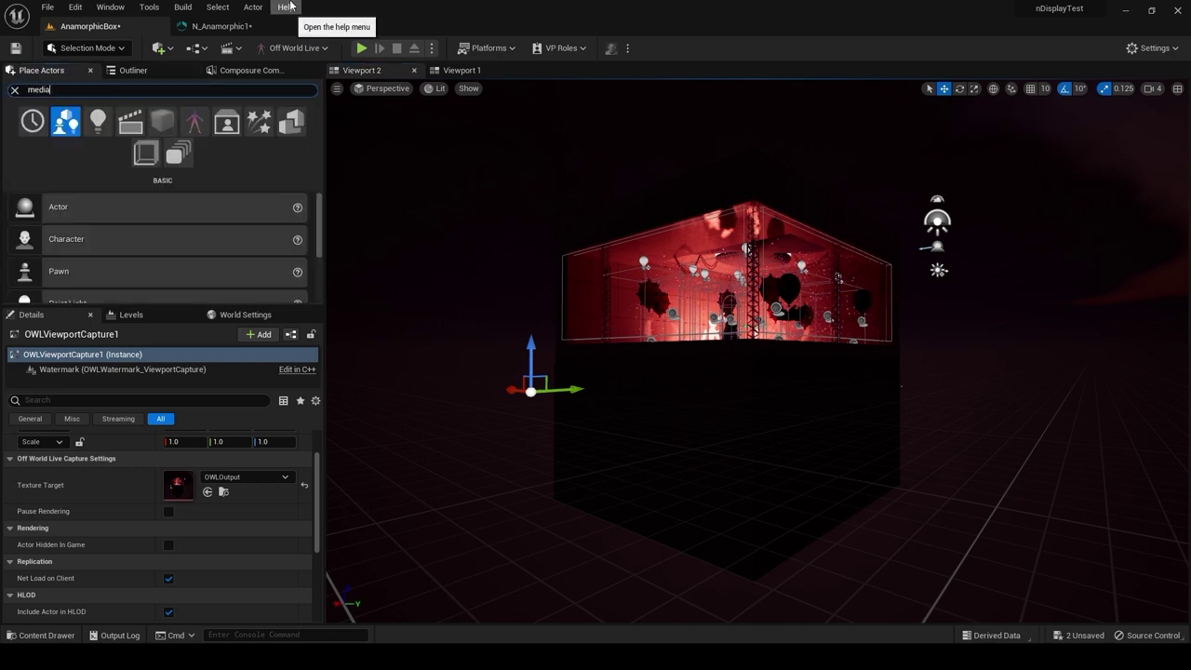
pyautogui.moveTo(81, 183); pyautogui.dragTo(938, 363)
pyautogui.scroll(-3, 118, 502)
pyautogui.scroll(5, 123, 454)
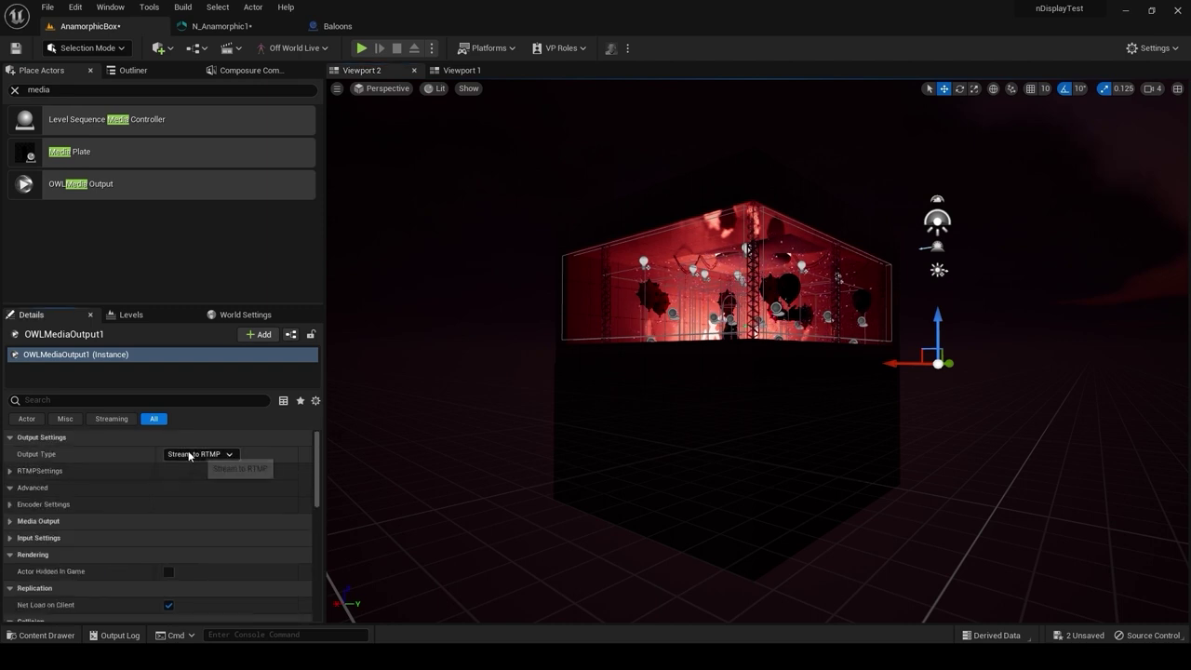
# Set the media output to Save to File and browse the project drive for a video output directory
pyautogui.click(186, 490)
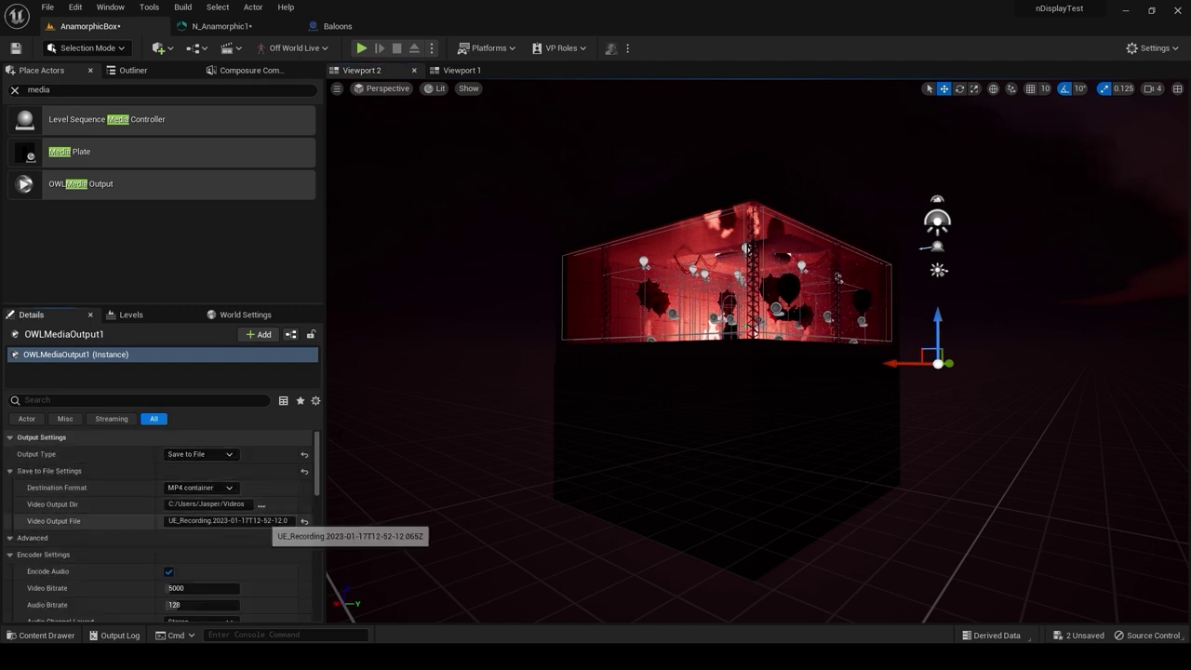
pyautogui.click(261, 504)
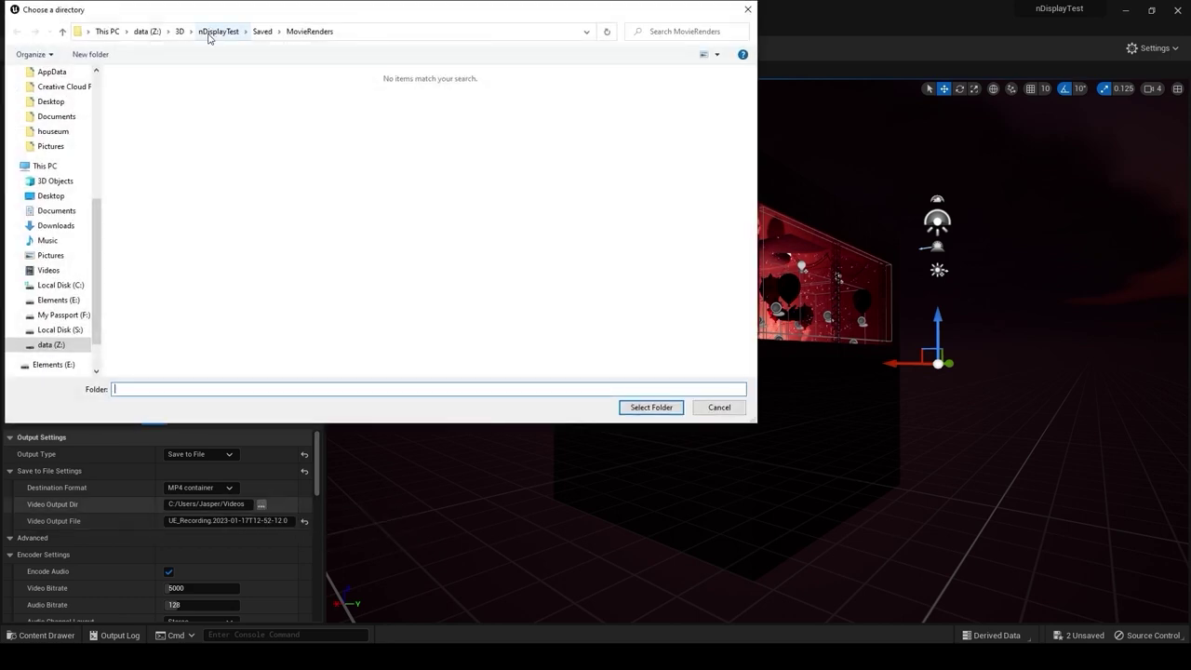
pyautogui.click(184, 31)
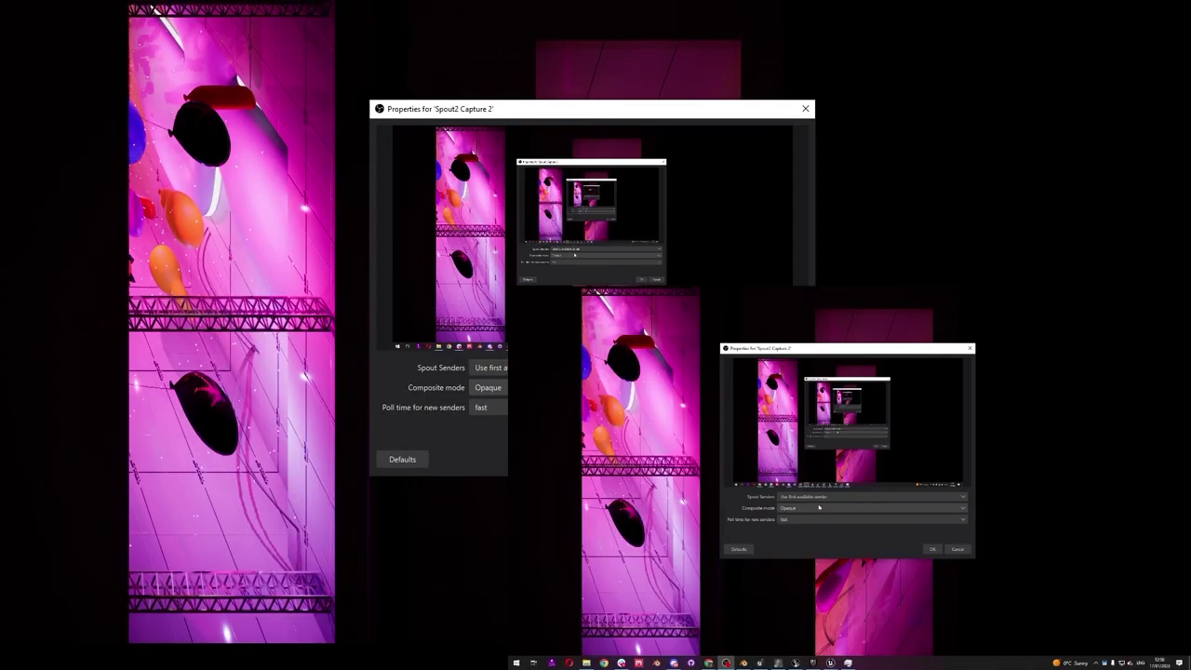
# Switch to OBS and accept the Spout2 Capture 2 properties with the first available sender and Opaque composite mode
pyautogui.click(932, 549)
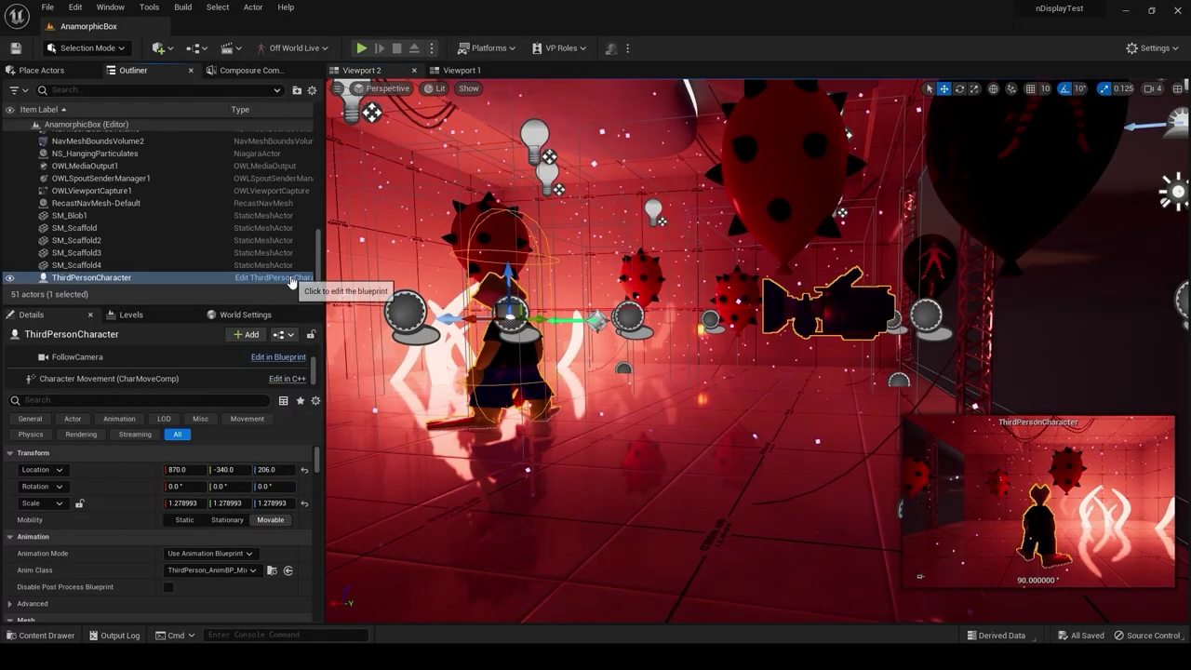
# In the ThirdPersonCharacter blueprint, attach OWLCapture to FollowCamera and set its Texture Target to RT_FrogCam at 720 by 460 resolution
pyautogui.click(291, 278)
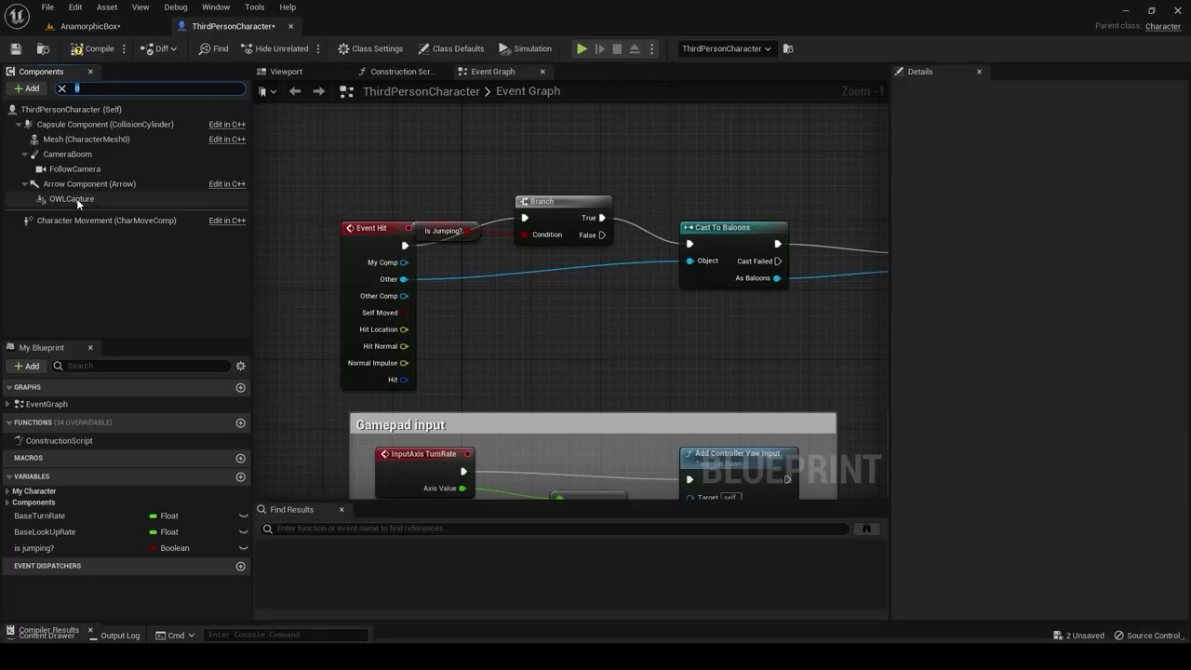
pyautogui.click(70, 179)
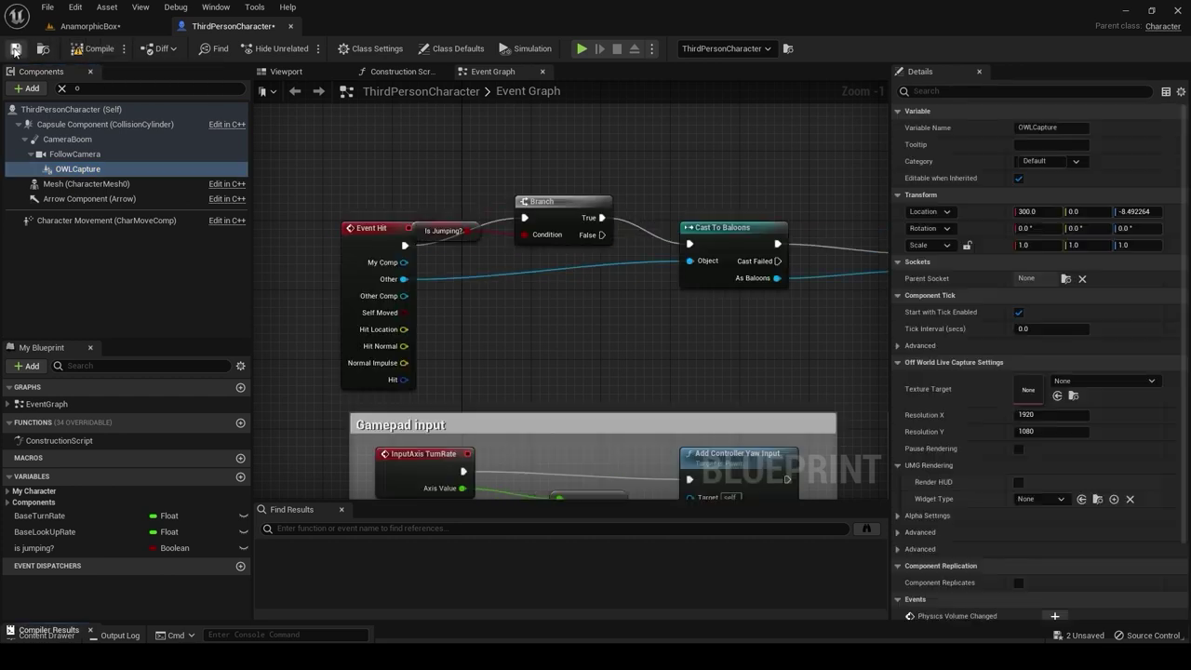
pyautogui.click(1102, 381)
pyautogui.click(1050, 415)
pyautogui.click(1049, 415)
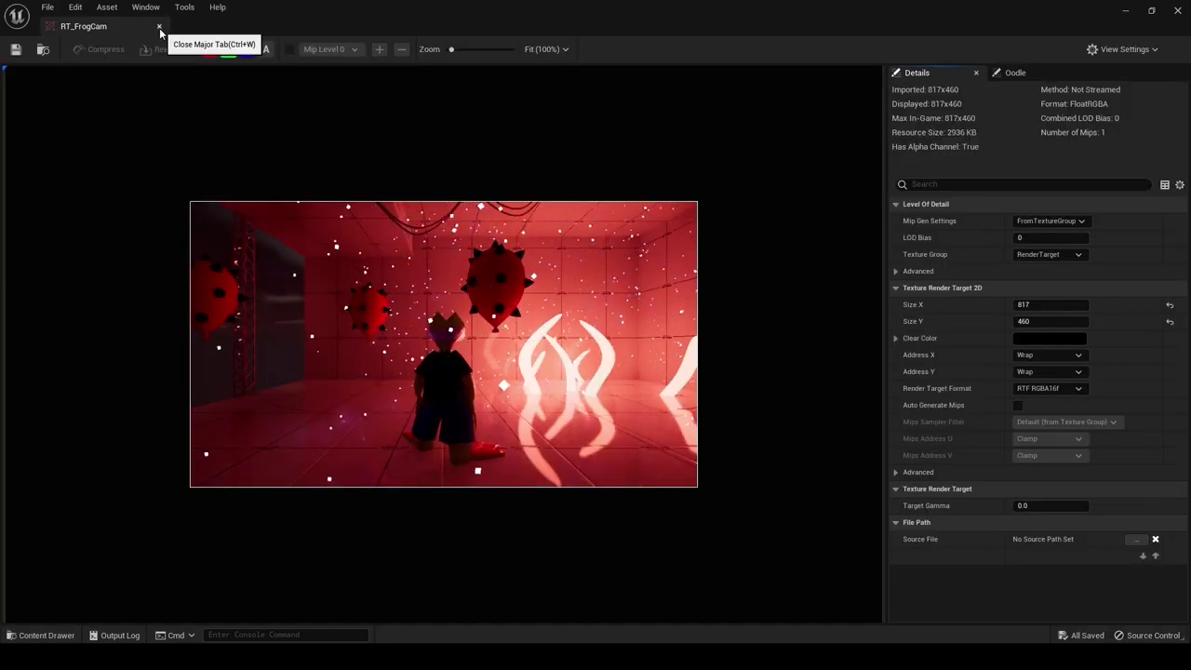
pyautogui.click(159, 27)
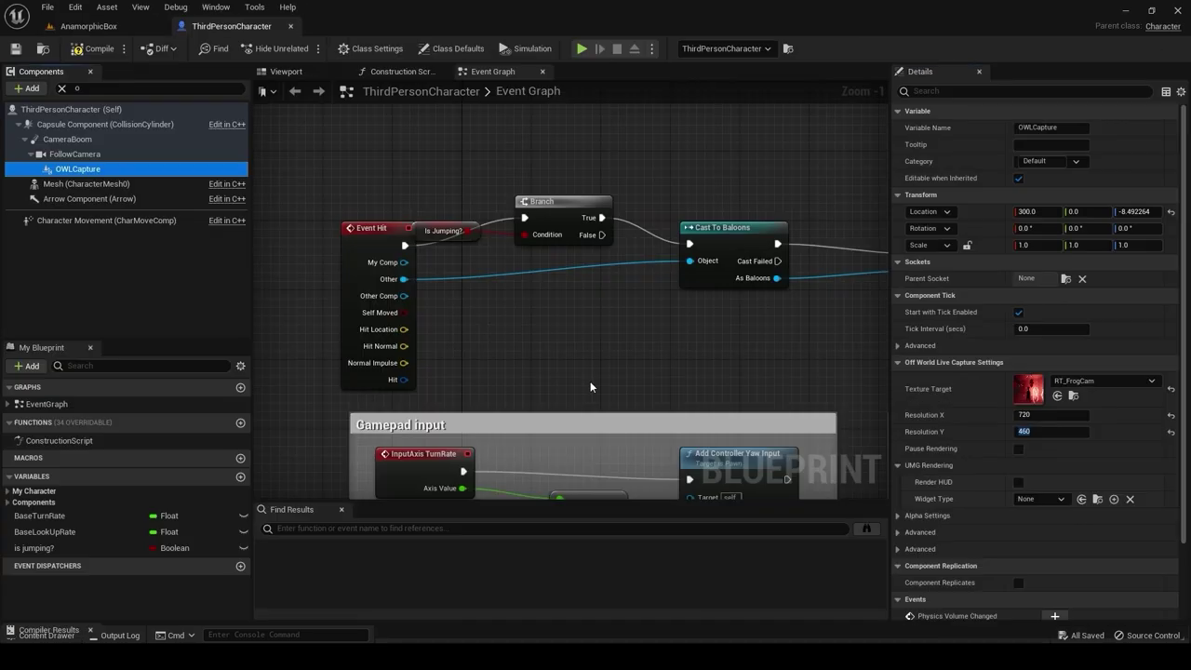
# Open the N_Anamorphic1 config and add viewport VP_2 to Node_0 with a Custom projection policy named Mesh
pyautogui.click(89, 26)
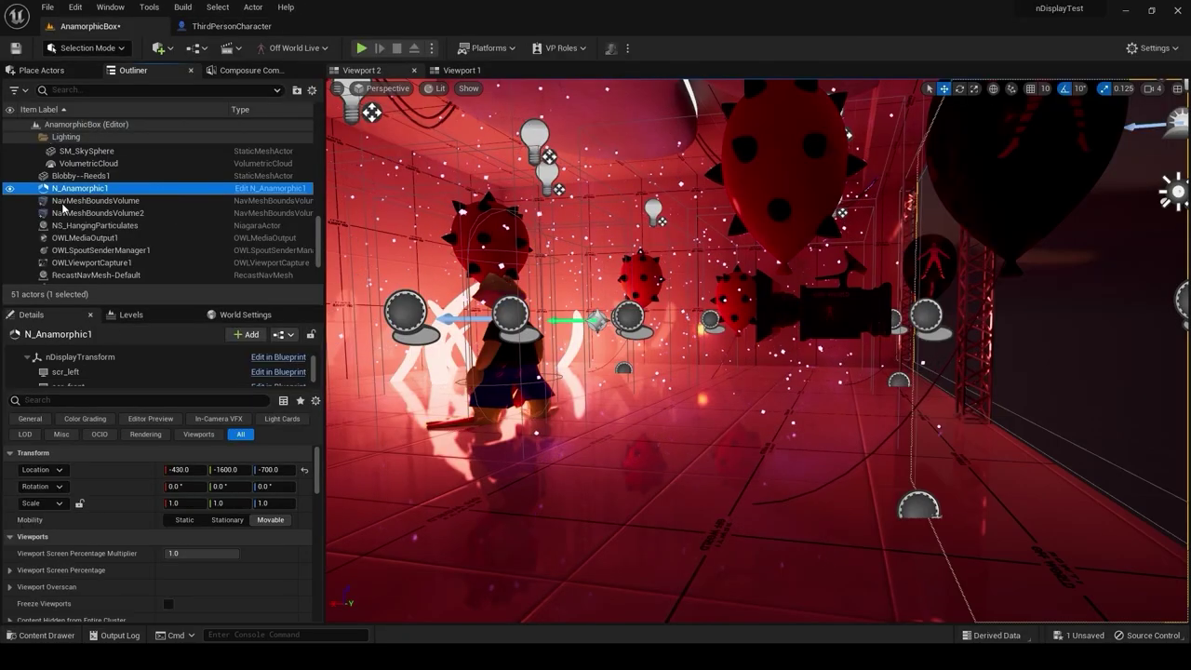
pyautogui.click(242, 200)
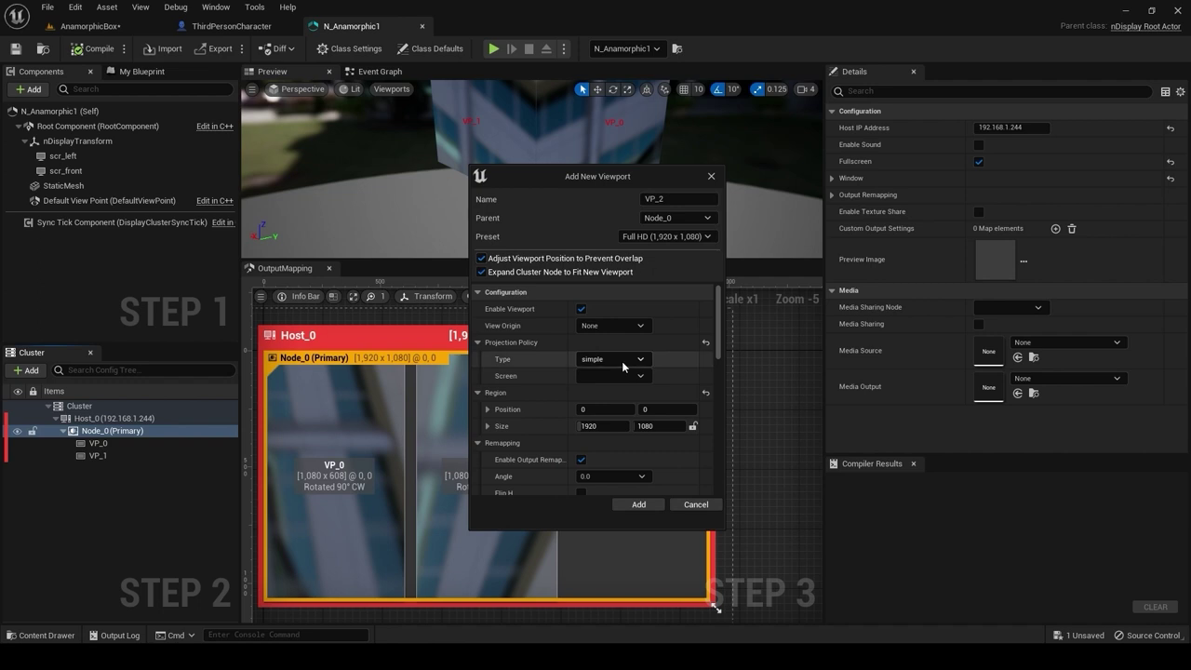
pyautogui.click(624, 361)
pyautogui.click(595, 454)
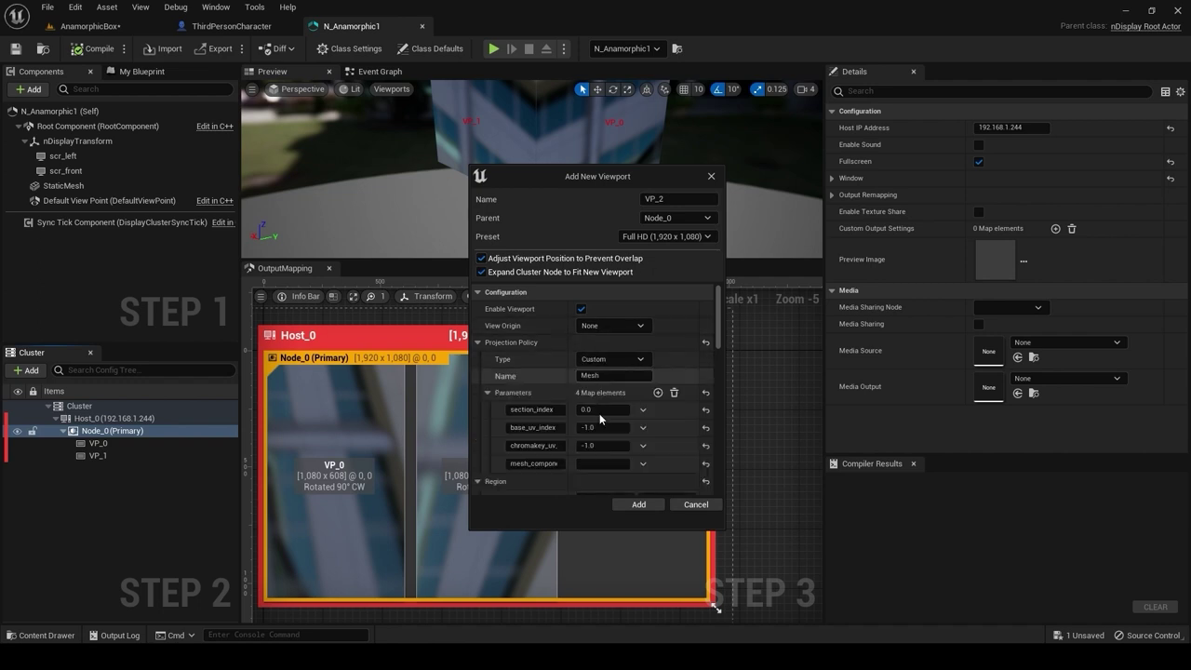
pyautogui.click(636, 506)
# Resize VP_2 to 612 x 398 and place it at 1,296, 16 beside VP_1 in the output mapping
pyautogui.scroll(-1, 705, 479)
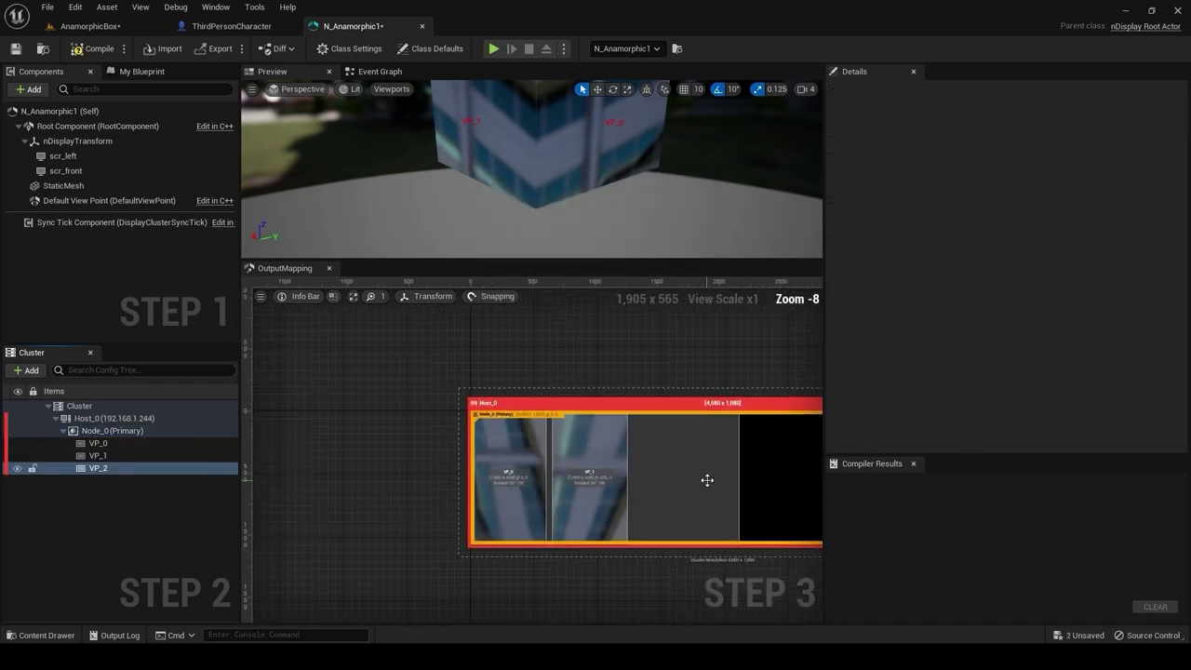
pyautogui.scroll(1, 639, 449)
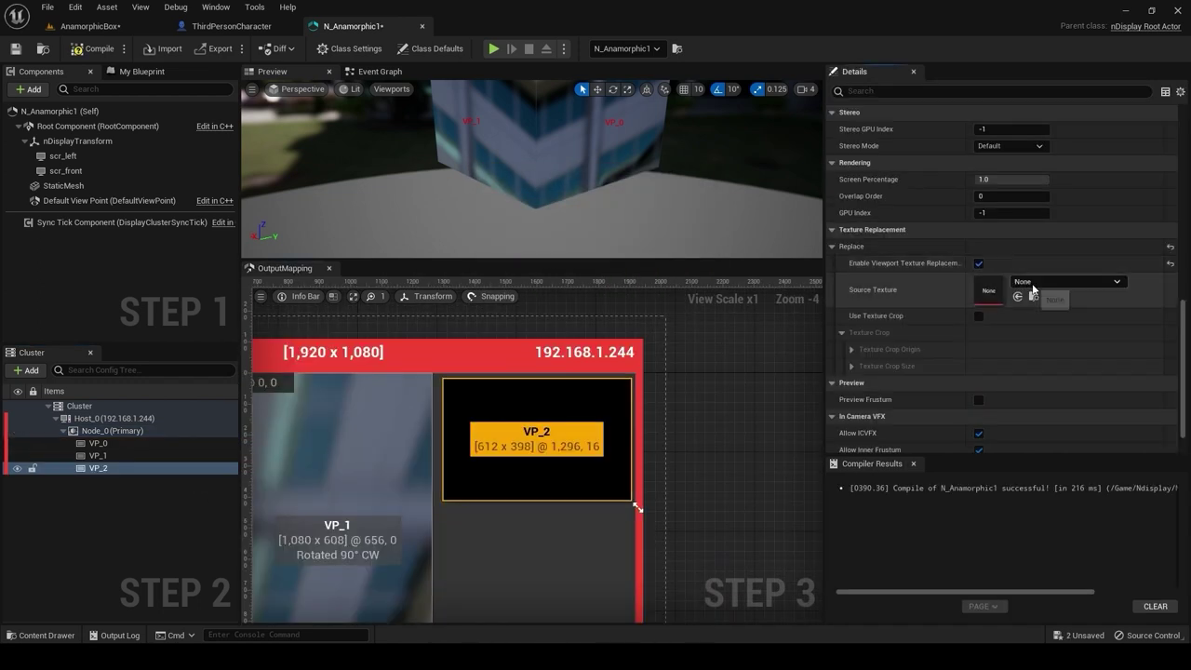
# Set RT_FrogCam as the texture replacement source of VP_2, and compile and save the config
pyautogui.click(1031, 284)
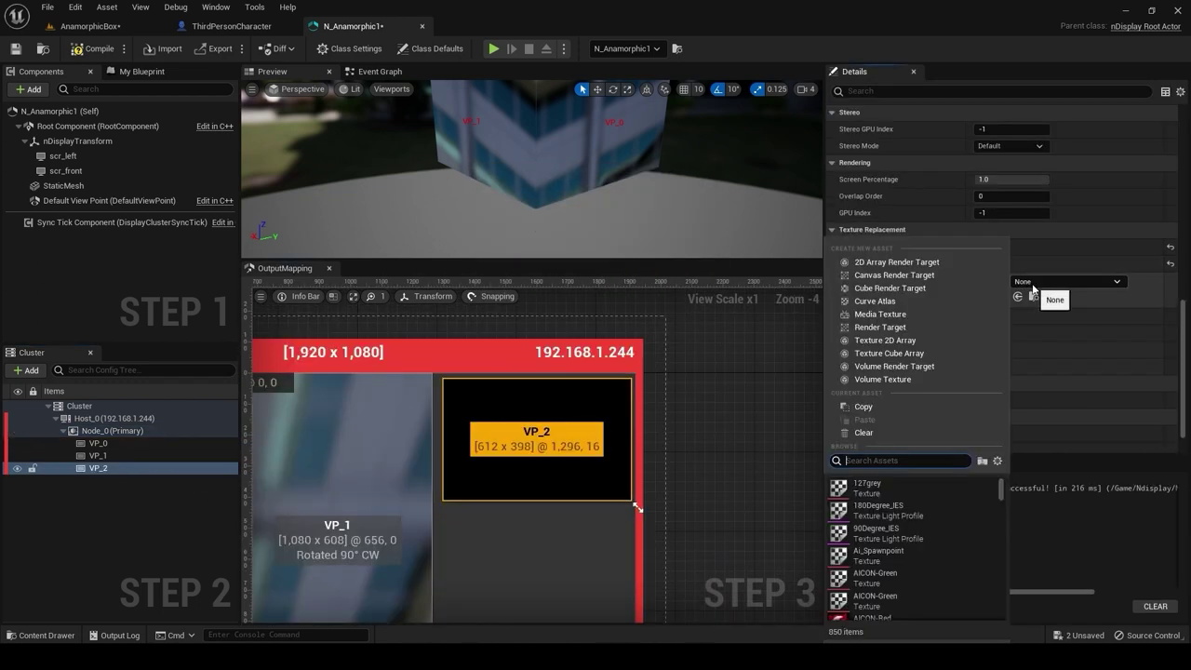
pyautogui.write('frog')
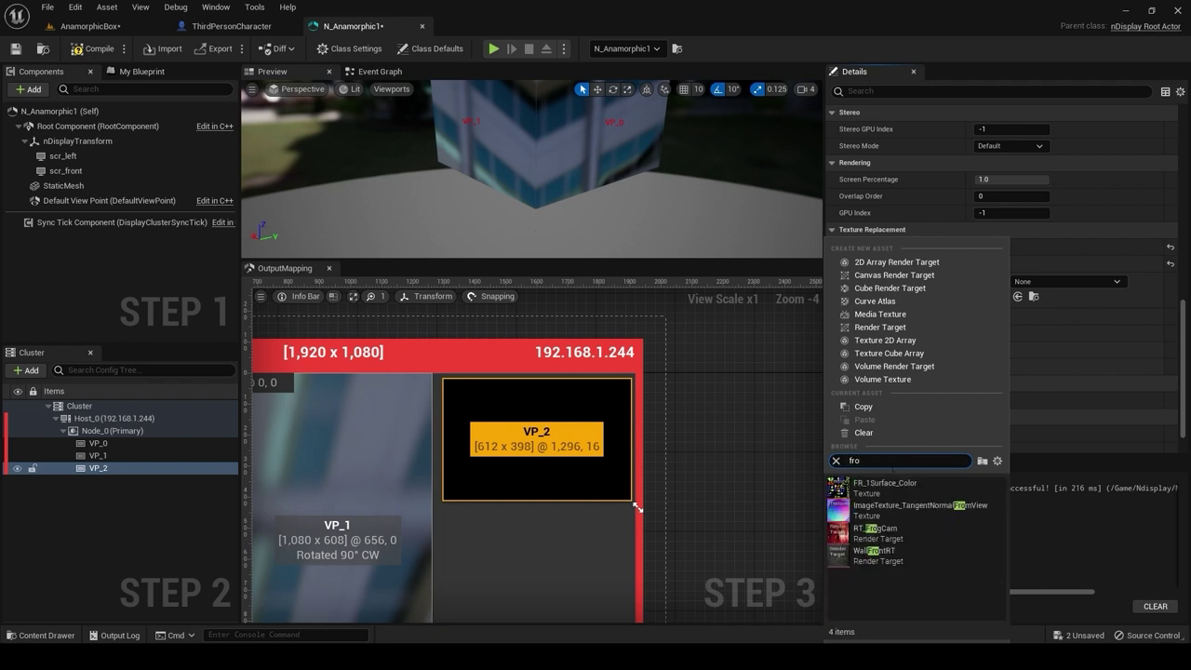
pyautogui.click(888, 530)
pyautogui.click(81, 48)
pyautogui.click(14, 48)
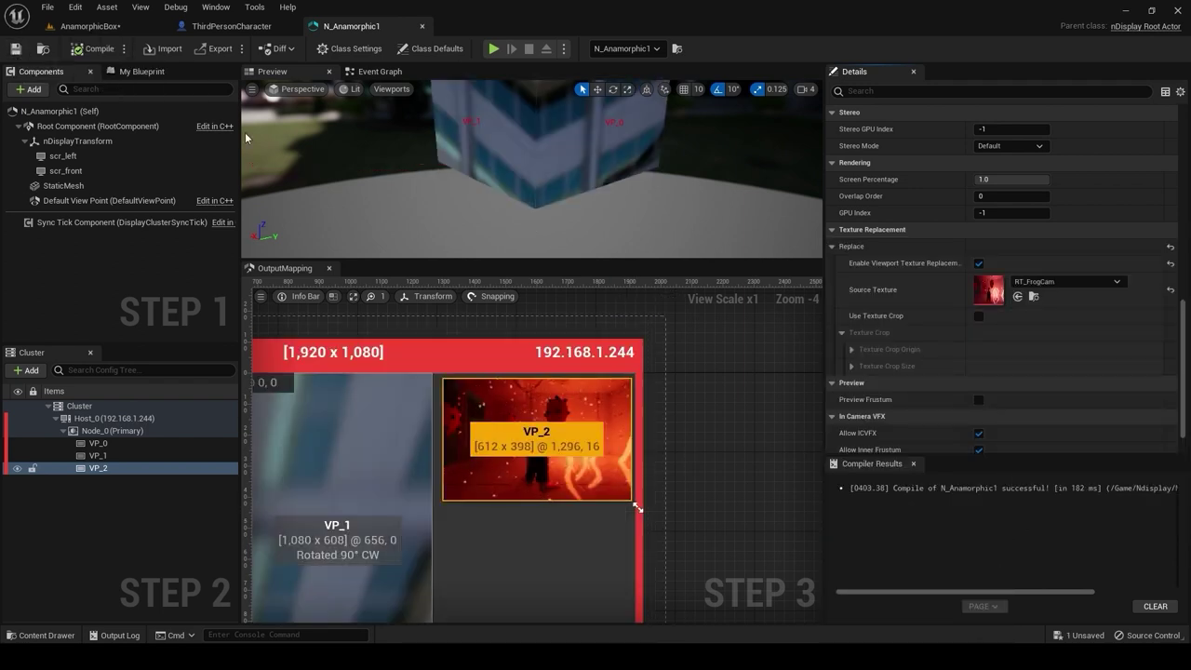
# View the running nDisplay output with the added character camera viewport, and exit it
pyautogui.scroll(-4, 599, 429)
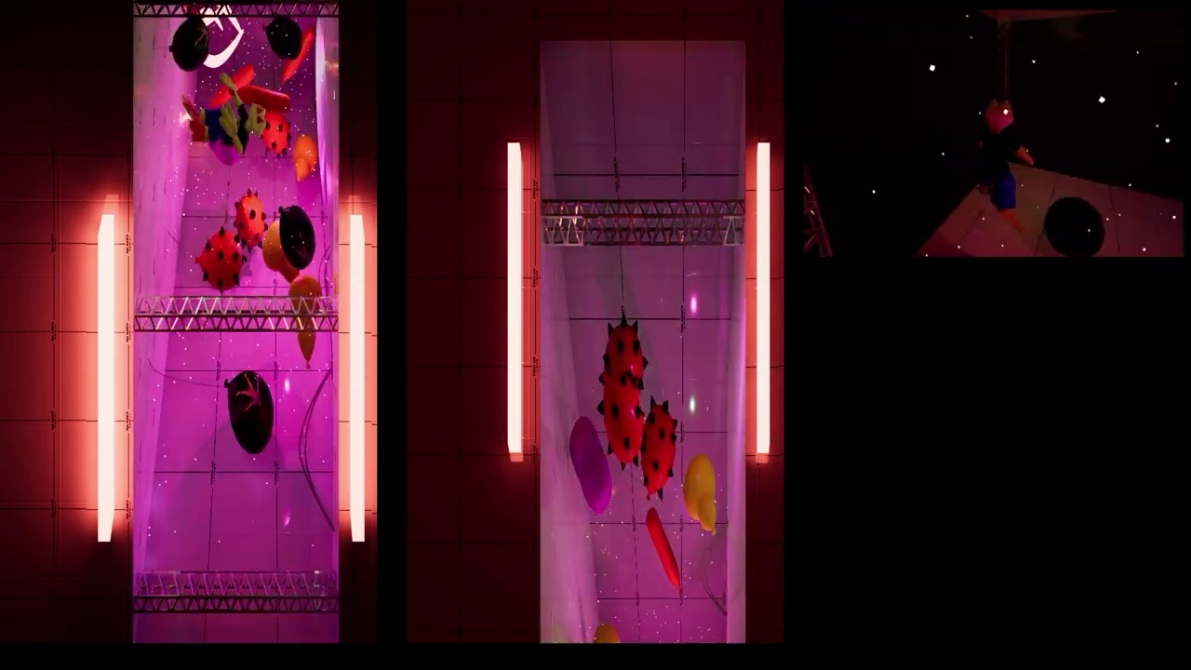
pyautogui.press('Escape')
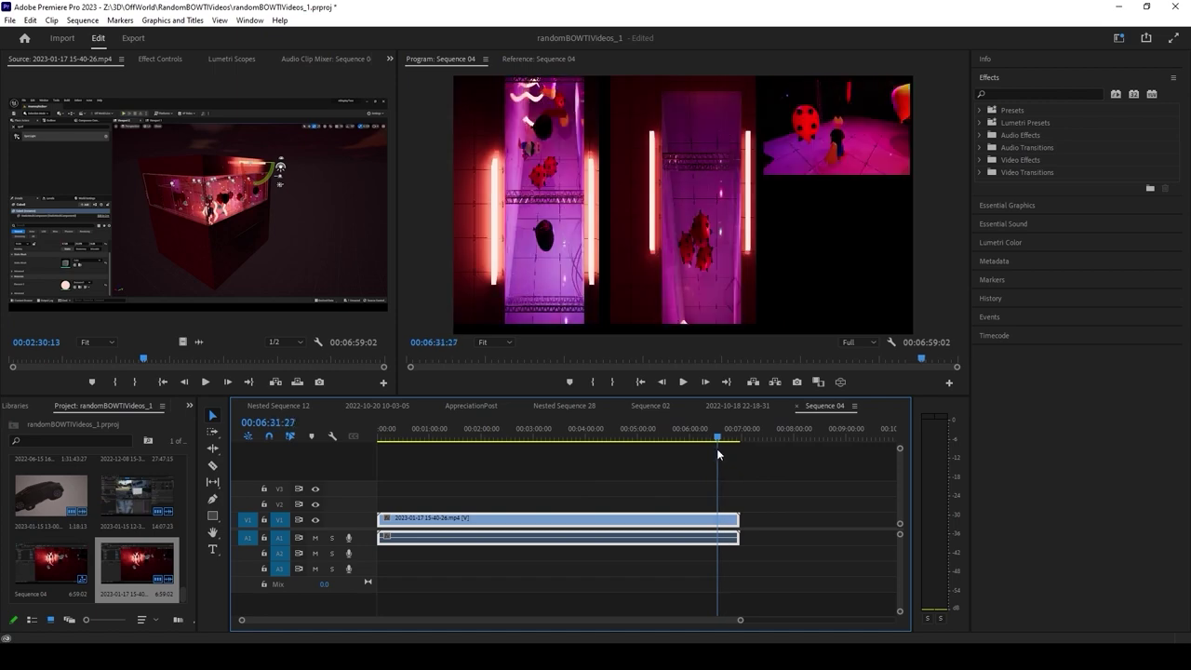
# Switch to Premiere Pro and enter a new MP4 file name for the Sequence 04 export in the Ndisplay folder
pyautogui.click(715, 453)
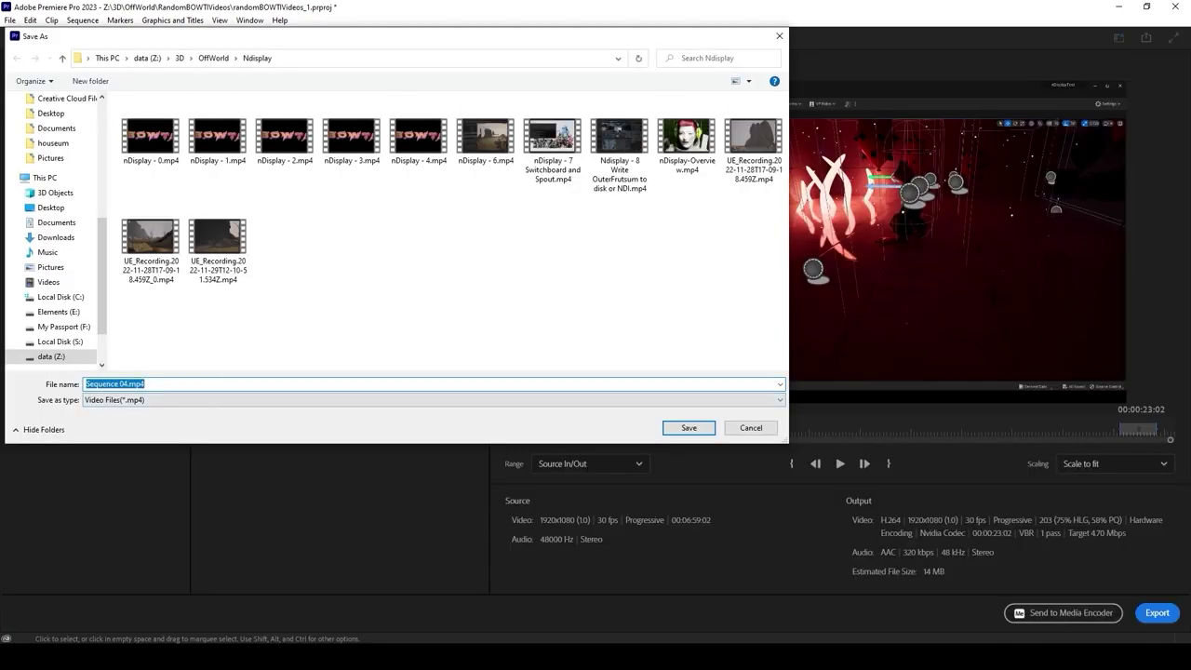
pyautogui.write('Nd')
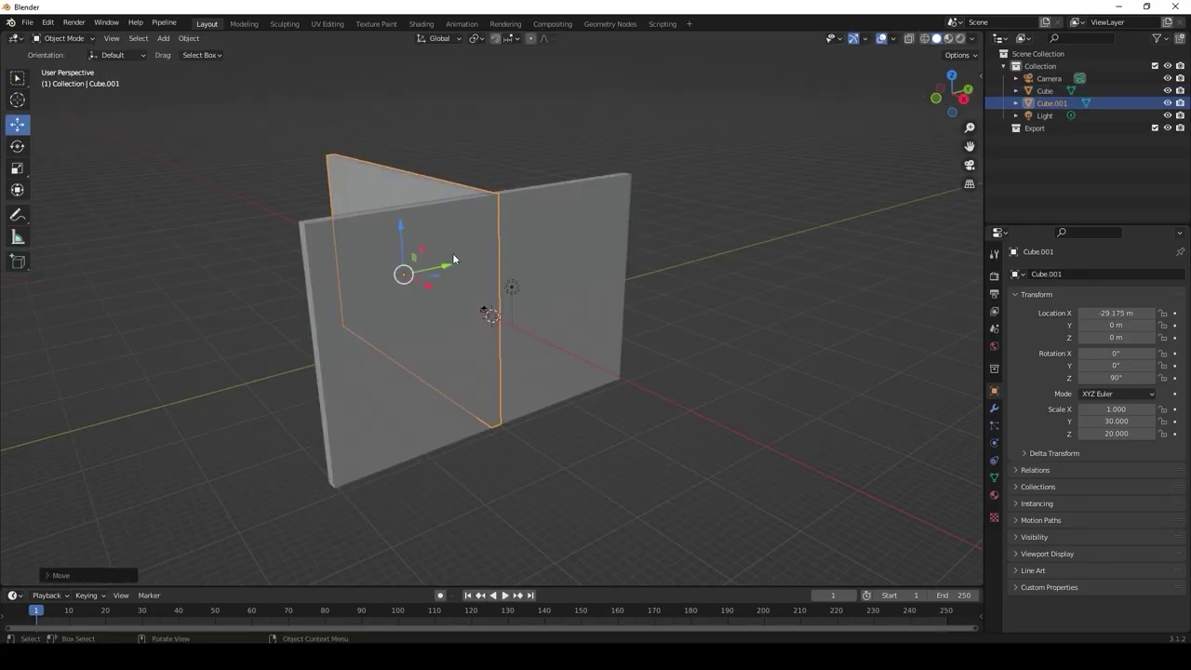
# Switch to Blender, fit the UVs of Cube.001's front face to its region of the video texture, and save previs.blend
pyautogui.moveTo(452, 253); pyautogui.dragTo(558, 257, button='middle')
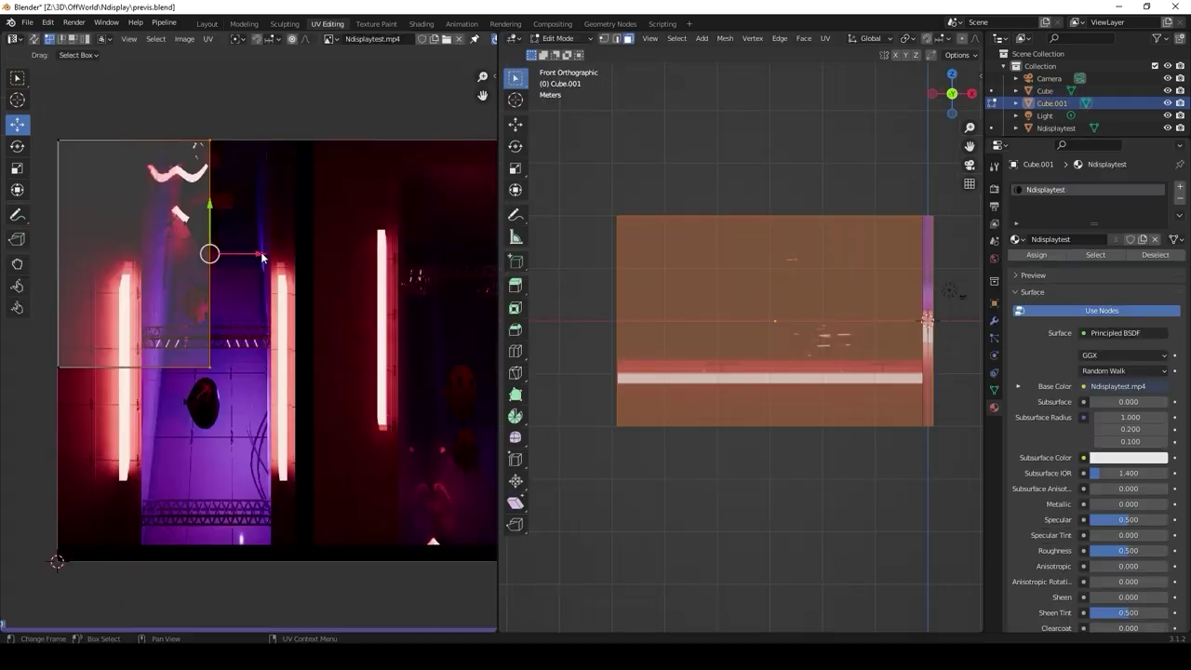
pyautogui.press('g')
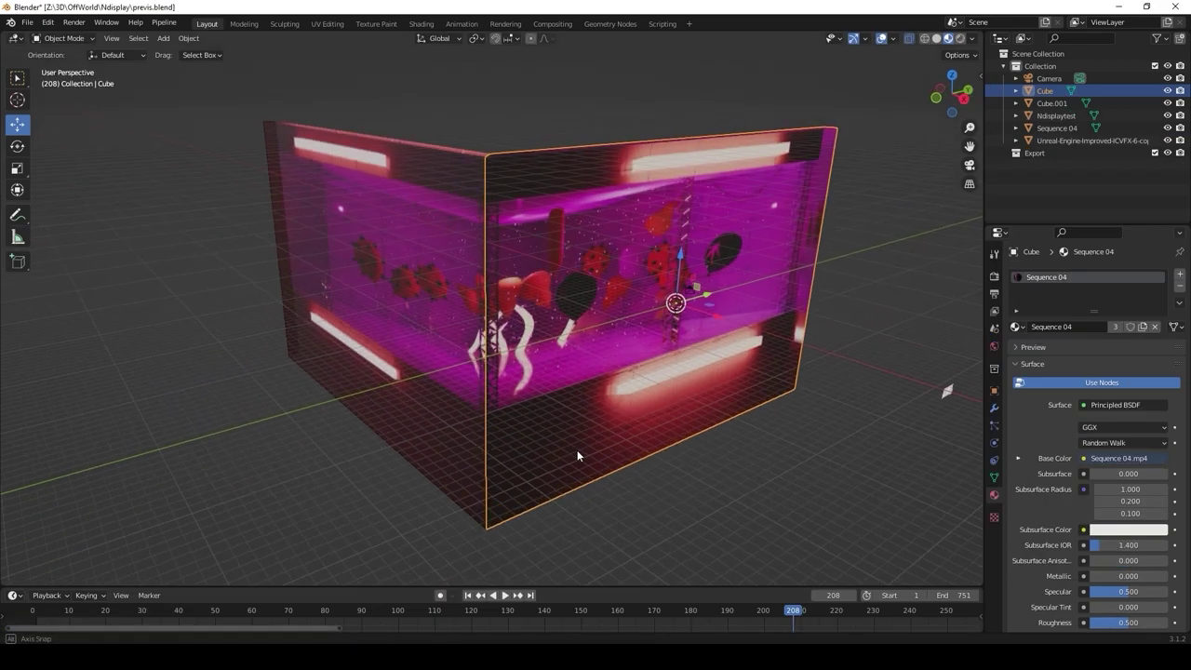
pyautogui.moveTo(577, 455); pyautogui.dragTo(595, 428, button='middle')
pyautogui.press('BackSpace')
pyautogui.hotkey('ctrl', 's')
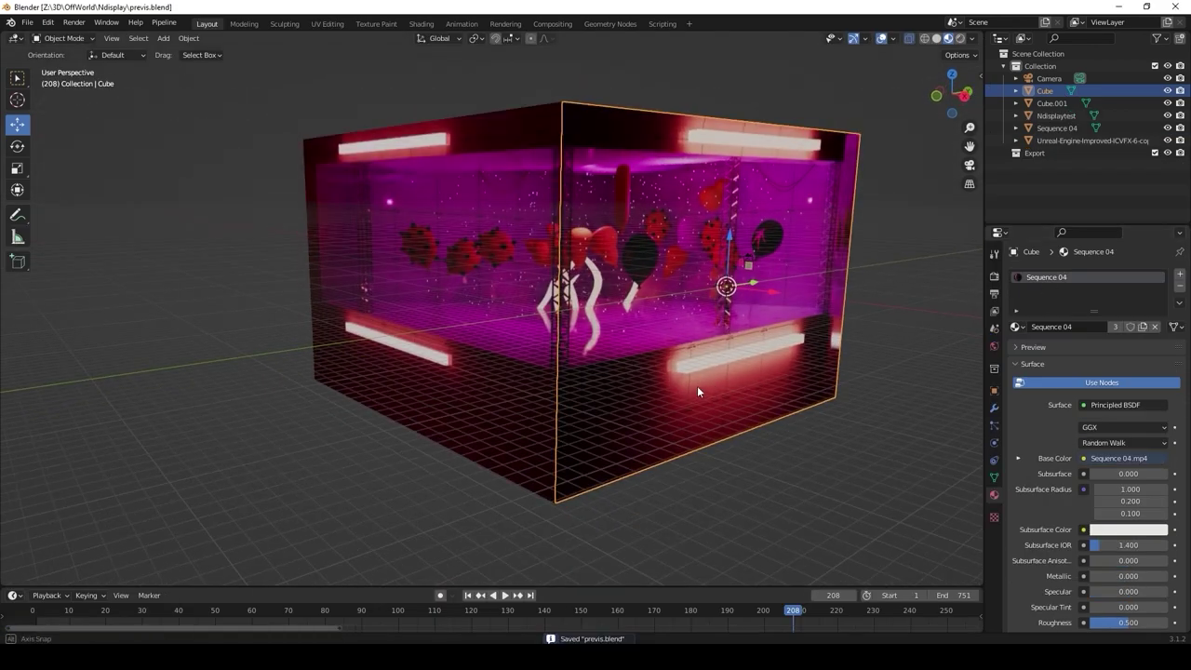
# Play the previs animation from the start and view the two textured screens from the corner
pyautogui.moveTo(697, 391); pyautogui.dragTo(698, 358, button='middle')
pyautogui.hotkey('shift', 'Left')
pyautogui.press('space')
pyautogui.moveTo(689, 412); pyautogui.dragTo(641, 361, button='middle')
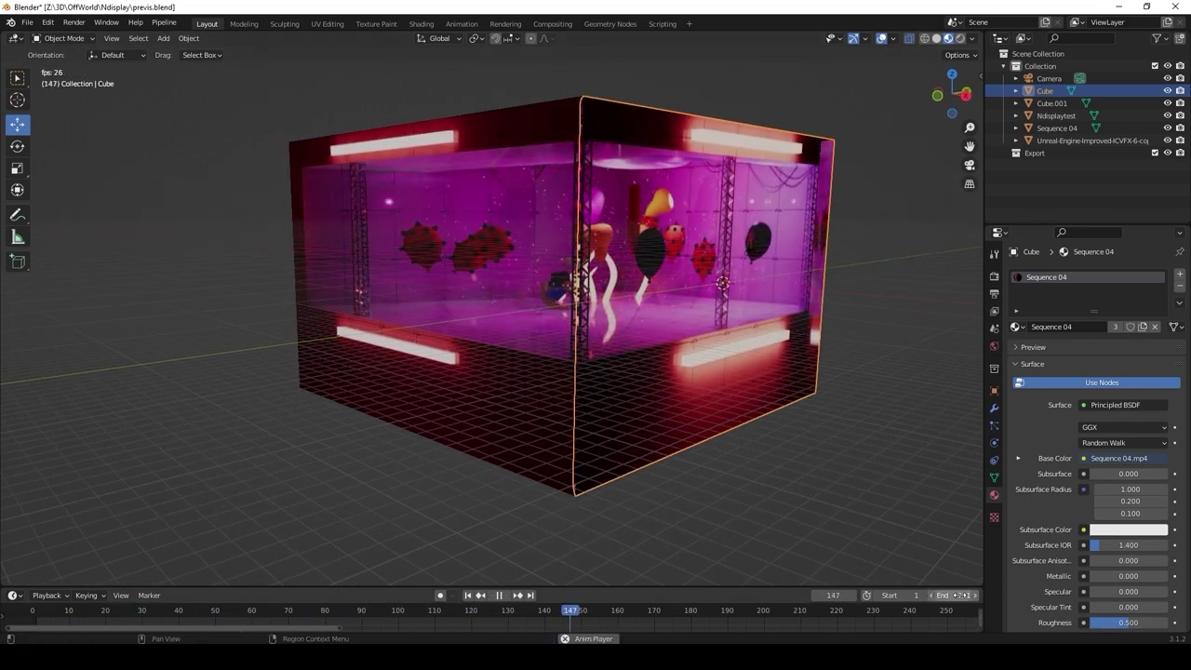
pyautogui.moveTo(798, 522); pyautogui.dragTo(748, 498, button='middle')
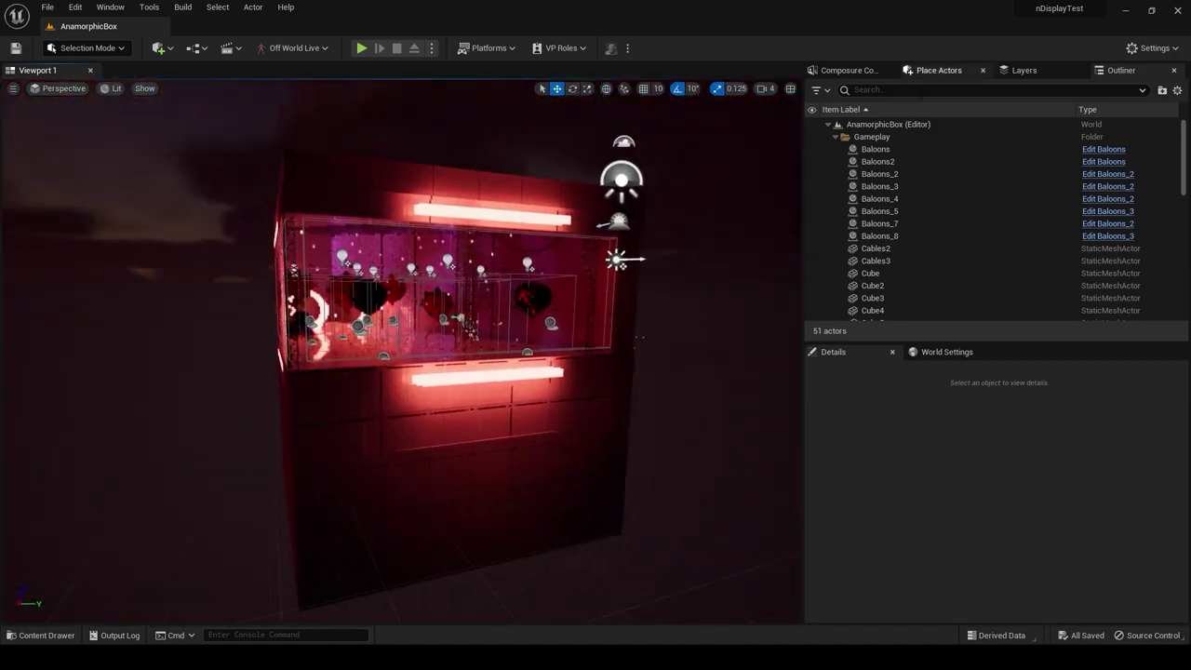
# Switch to Unreal Engine, search the AnamorphicBox outliner for "anamorphi", and open the N_Anamorphic1 config for editing
pyautogui.click(920, 93)
pyautogui.write('anamorphi')
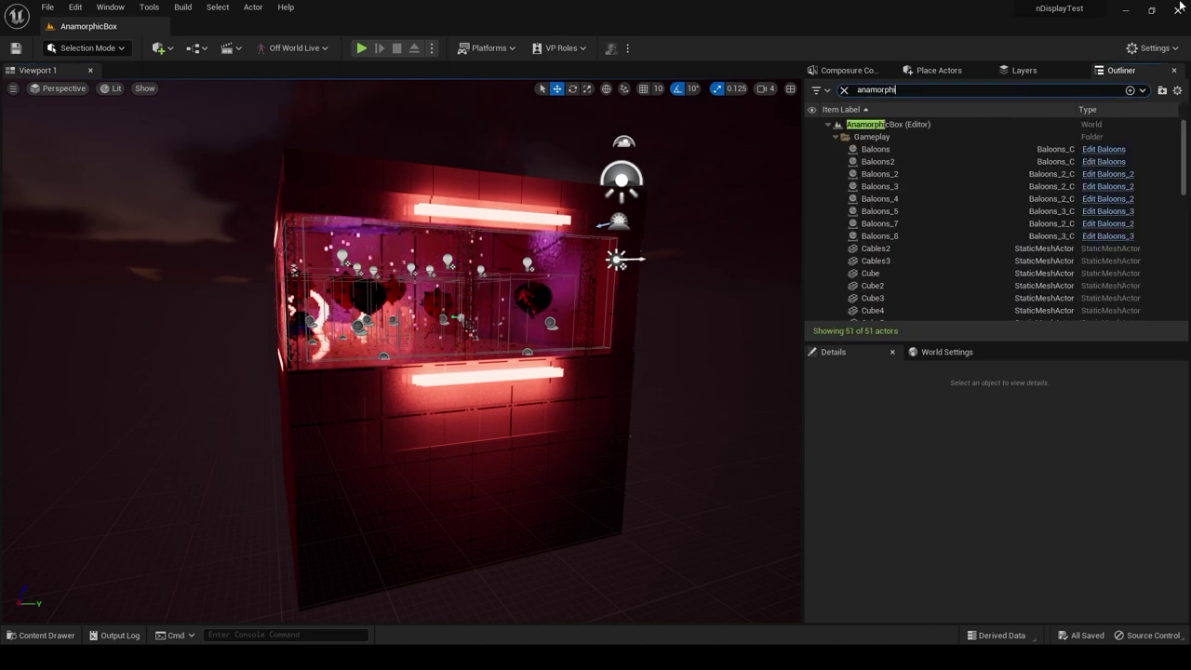
pyautogui.scroll(-10, 989, 247)
pyautogui.click(1143, 189)
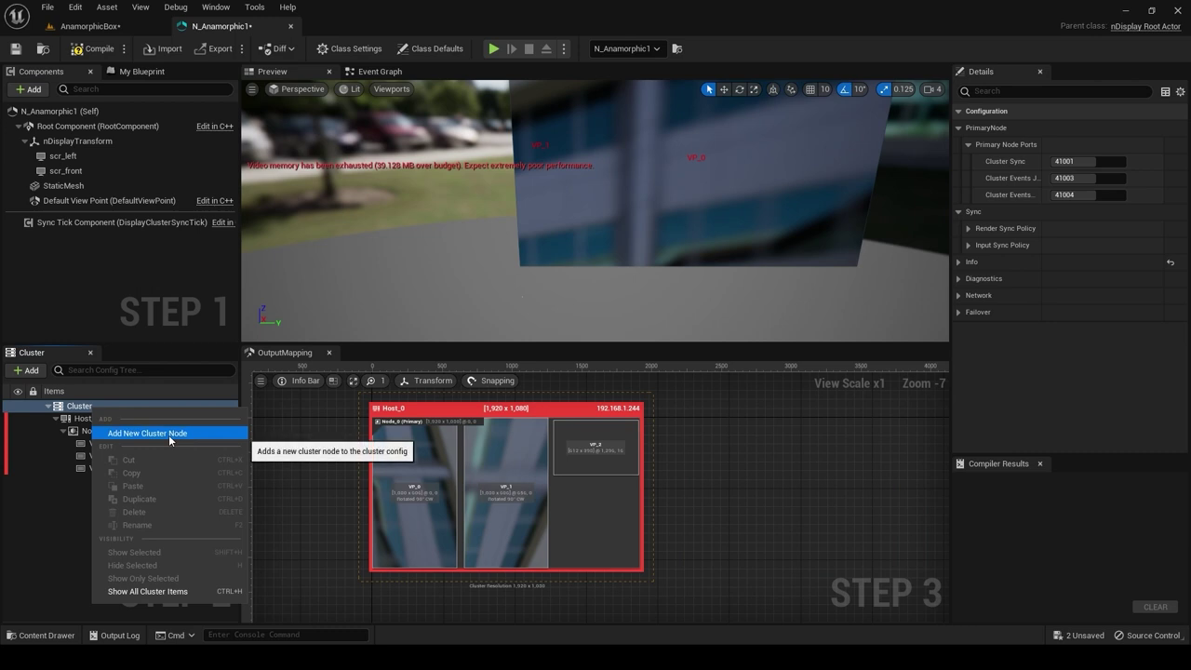
# Add cluster node Node_1 at host 127.0.0.1 with the Full HD preset and a viewport, and save the config
pyautogui.click(169, 433)
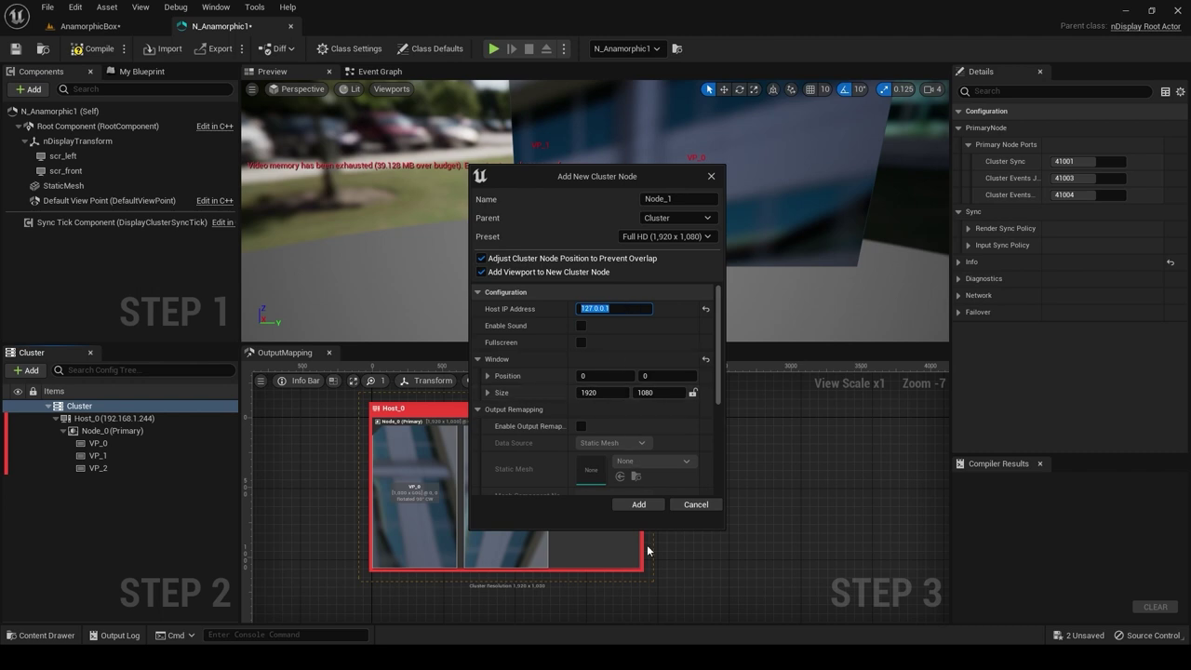
pyautogui.click(639, 504)
pyautogui.click(13, 53)
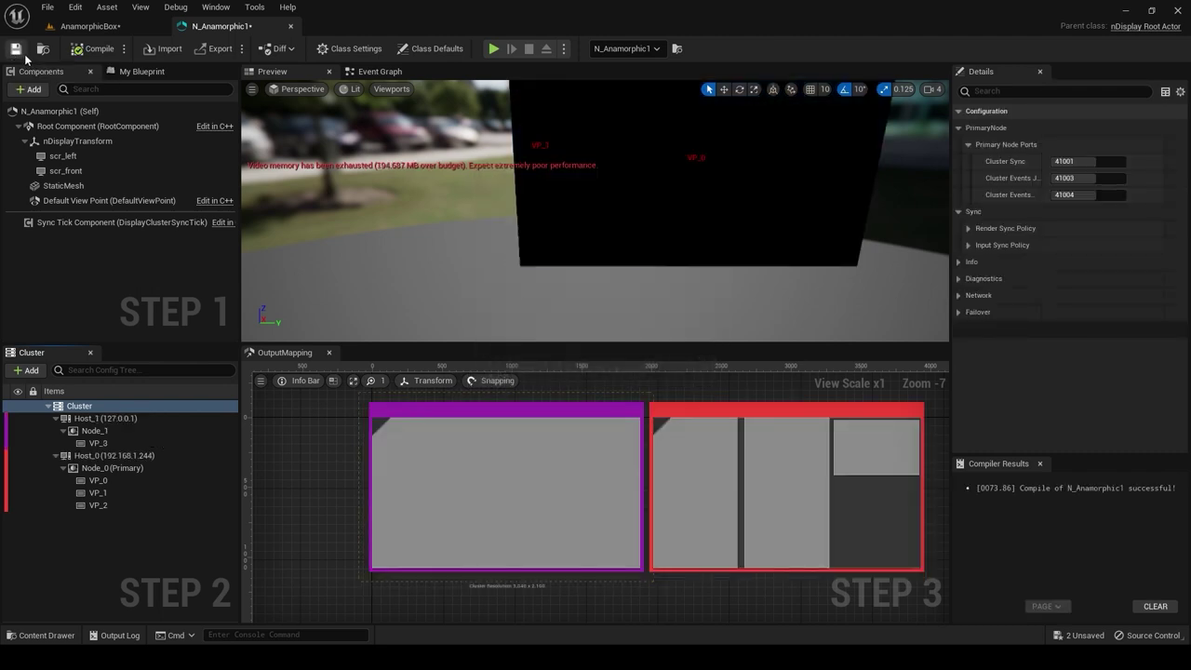
# Delete the first viewport of Node_0 and rearrange the viewports so Node_1 takes over a screen viewport and the 612 x 398 one
pyautogui.click(687, 446)
pyautogui.press('Delete')
pyautogui.hotkey('ctrl', 'z')
pyautogui.press('Delete')
pyautogui.moveTo(116, 425); pyautogui.dragTo(116, 429)
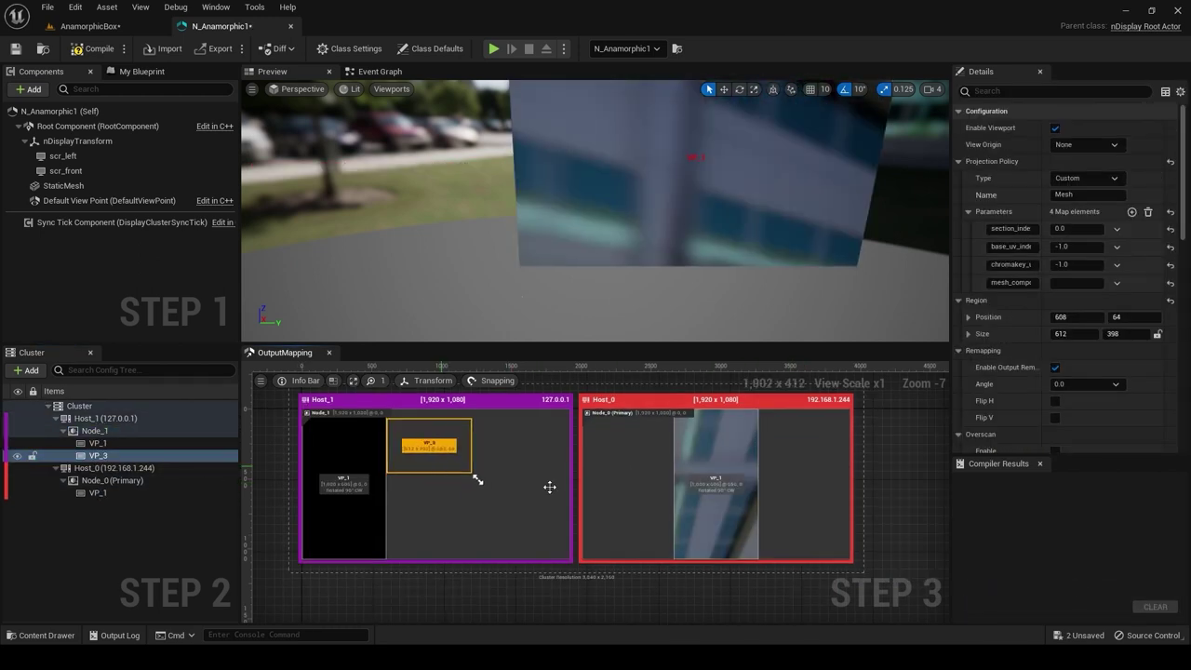
# Rotate Node_0's VP_1 to 180 degrees, fit it to 1920 x 1080 at 0, 0, and save the config
pyautogui.click(732, 458)
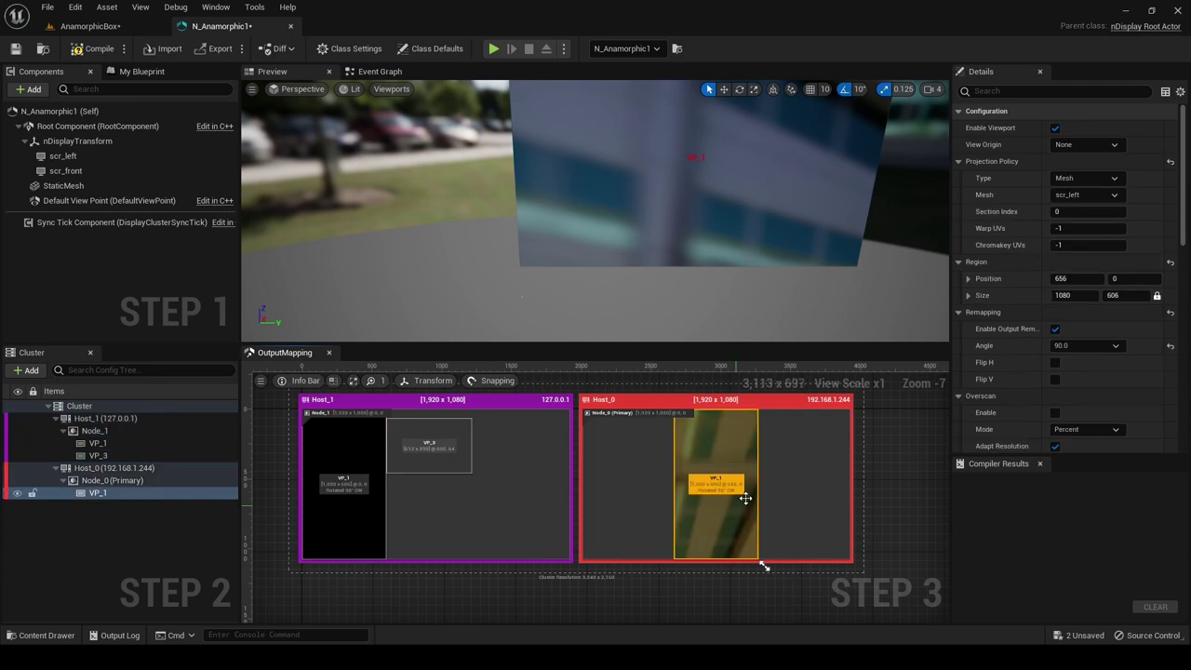
pyautogui.click(432, 381)
pyautogui.click(447, 394)
pyautogui.hotkey('ctrl', 's')
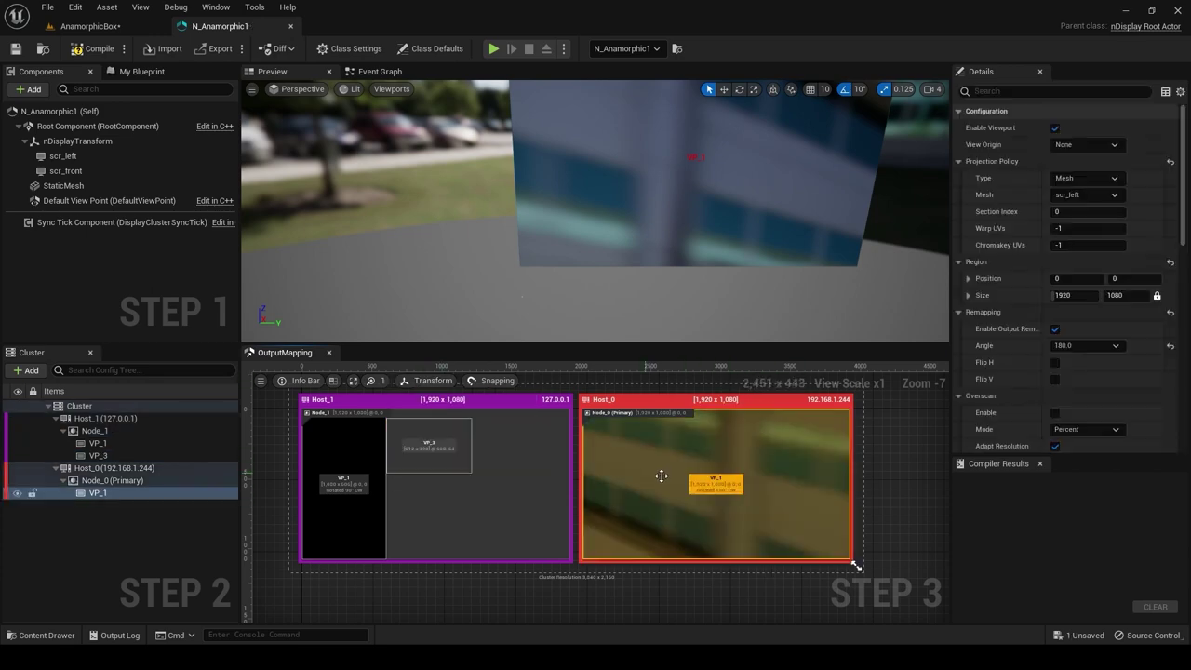
pyautogui.click(65, 26)
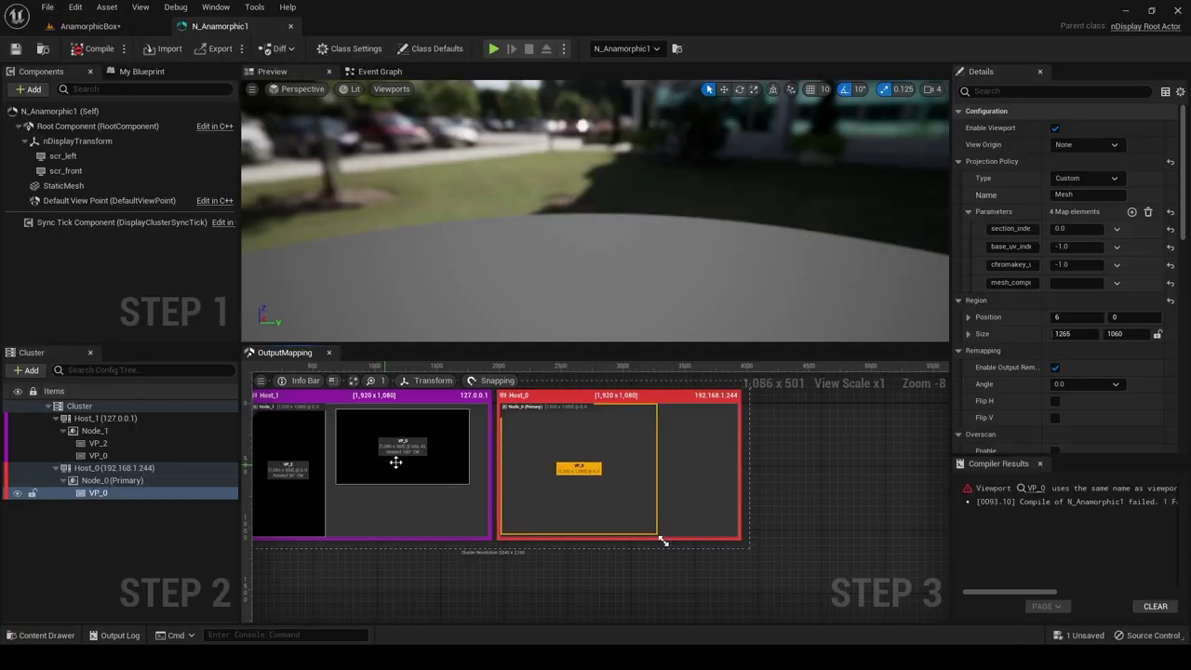
# Move the scr_left viewport from Node_1 to Node_0 at 1302, 16, sized 607 x 342 with 0 degree rotation, and compile the config
pyautogui.click(396, 462)
pyautogui.moveTo(475, 487); pyautogui.dragTo(748, 455)
pyautogui.click(290, 470)
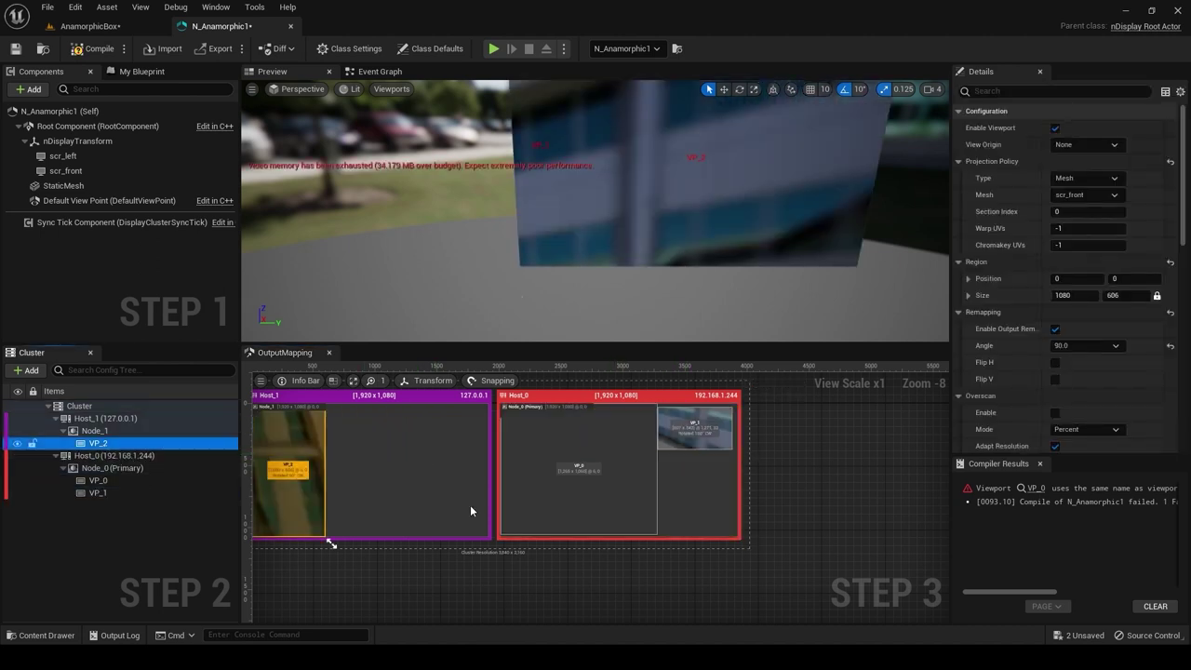
pyautogui.click(741, 540)
pyautogui.click(699, 437)
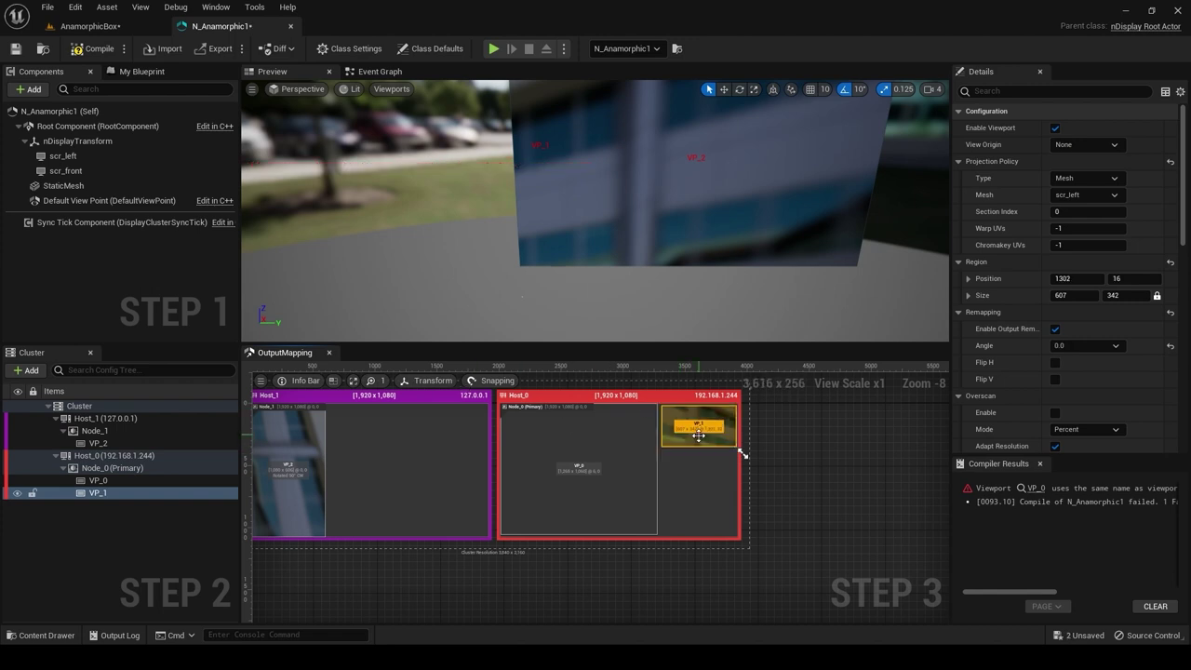
pyautogui.click(85, 53)
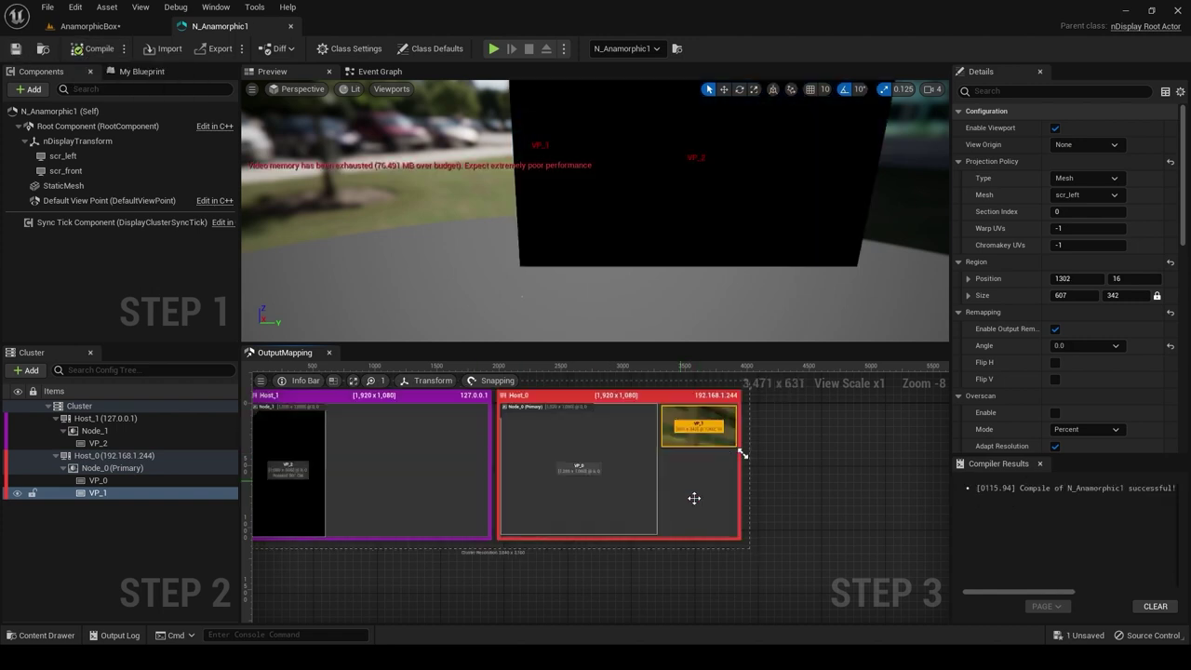
# Place VP_0 at 22, 16 in Node_0's output mapping, compile and save the config, and leave the editor
pyautogui.click(602, 473)
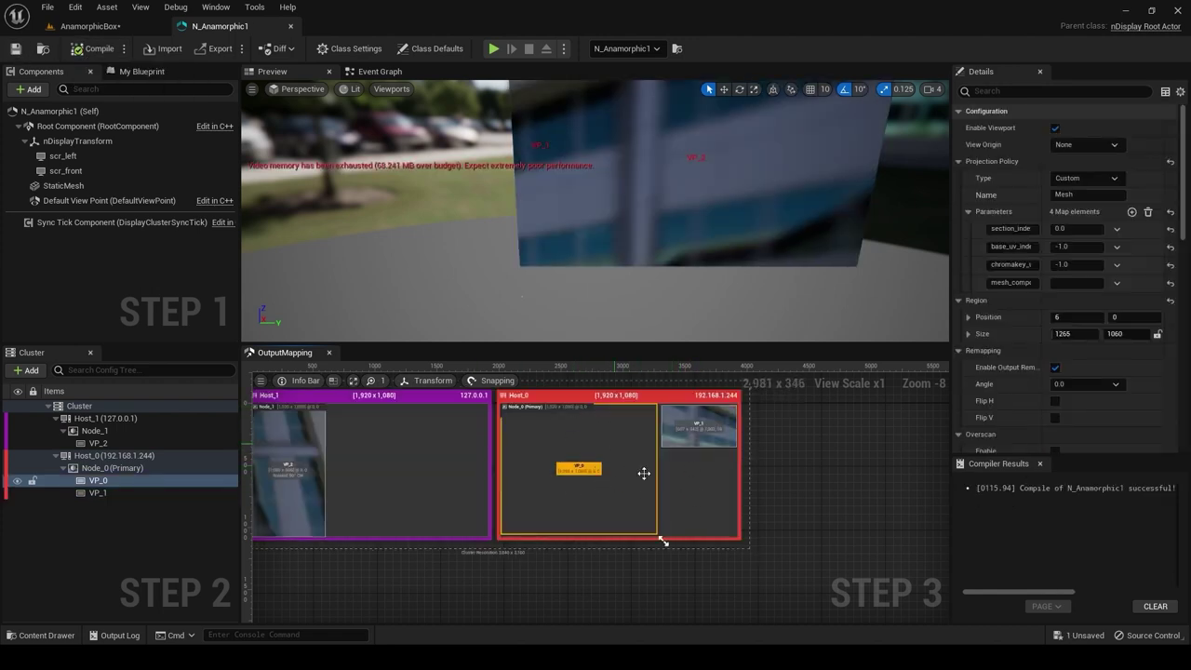
pyautogui.moveTo(621, 459); pyautogui.dragTo(622, 461)
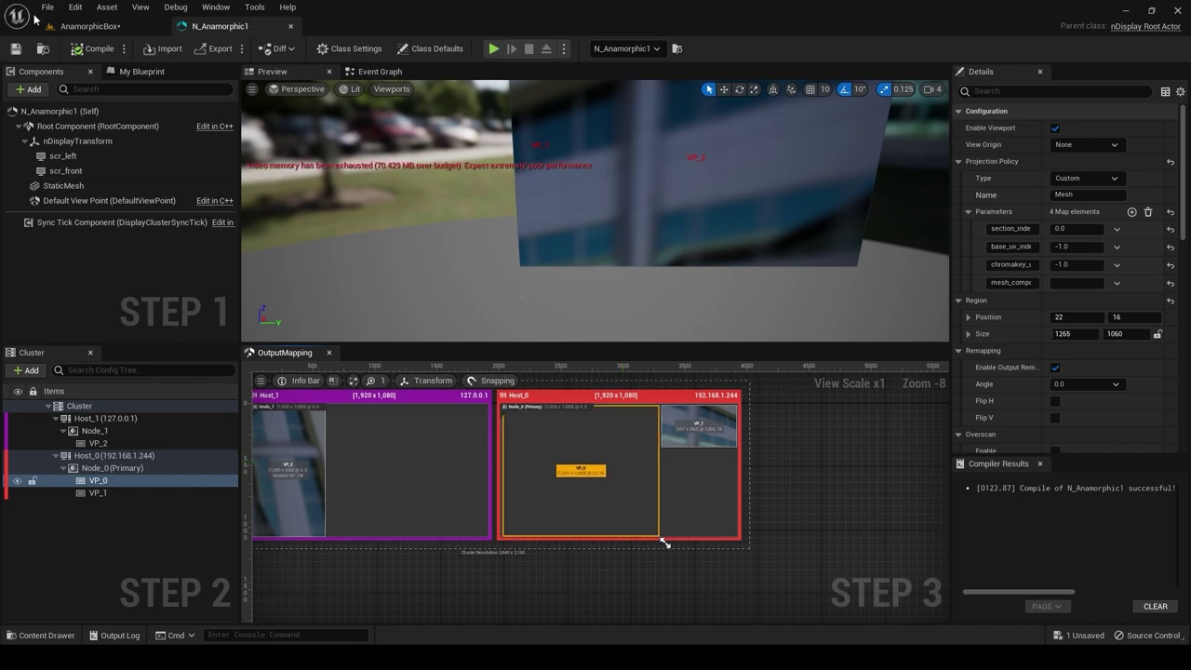
pyautogui.click(1177, 11)
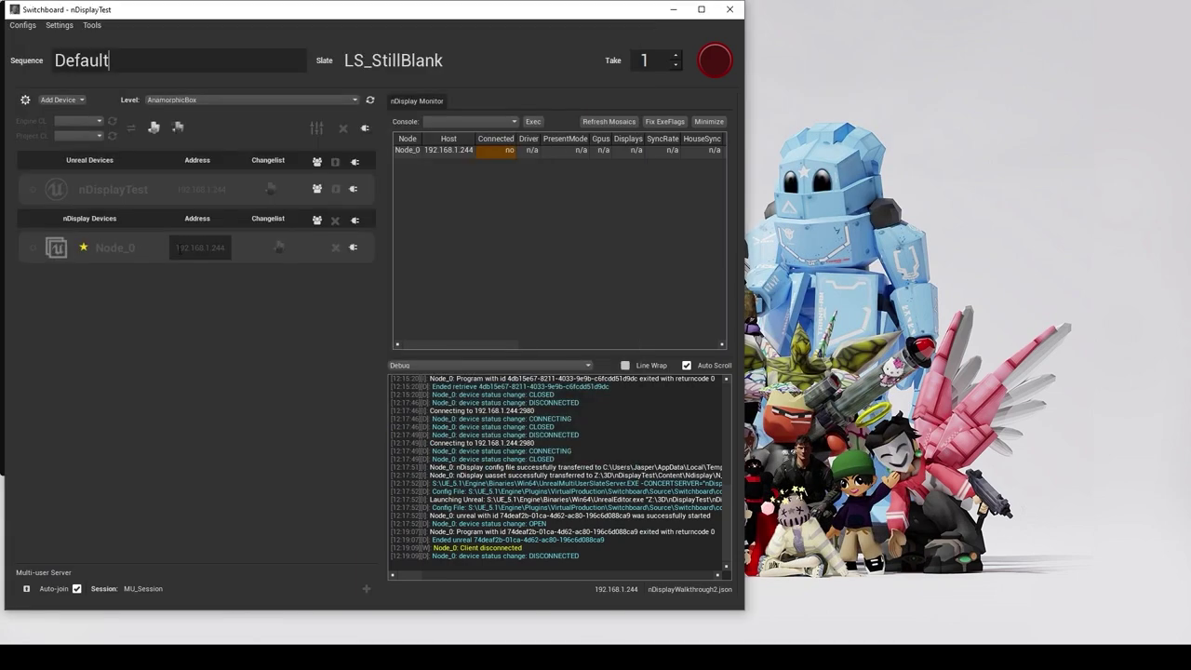
# In Switchboard, replace the nDisplay devices with those from the N_Anamorphic1.uasset config file
pyautogui.moveTo(180, 248); pyautogui.dragTo(241, 249)
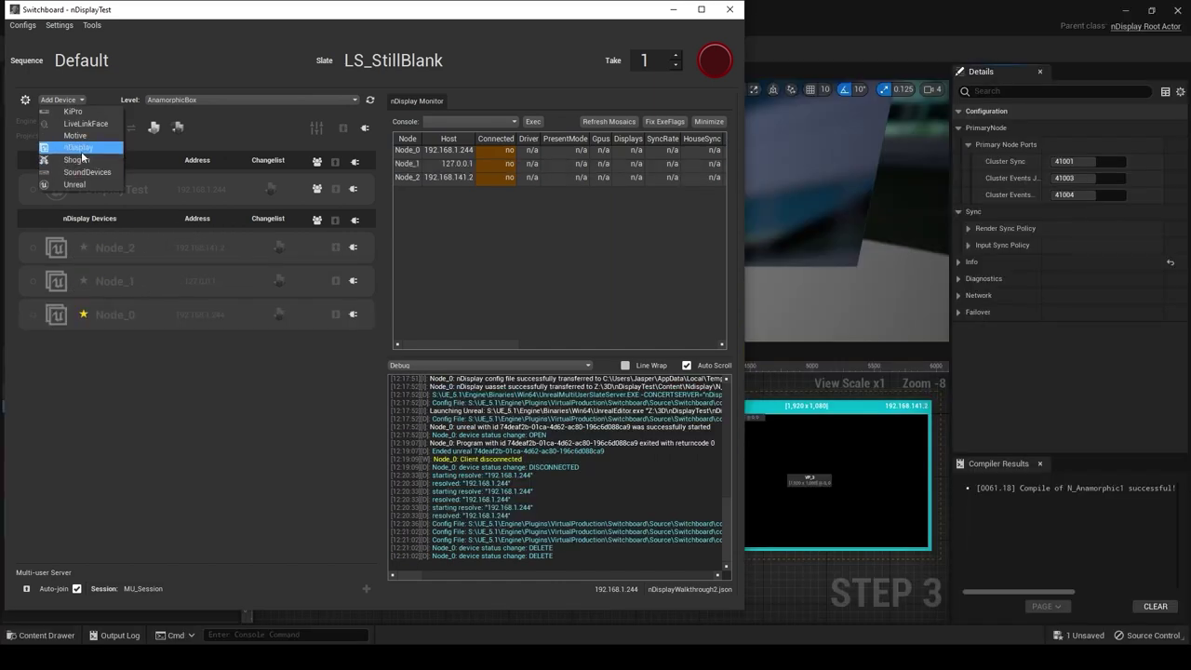
pyautogui.click(79, 148)
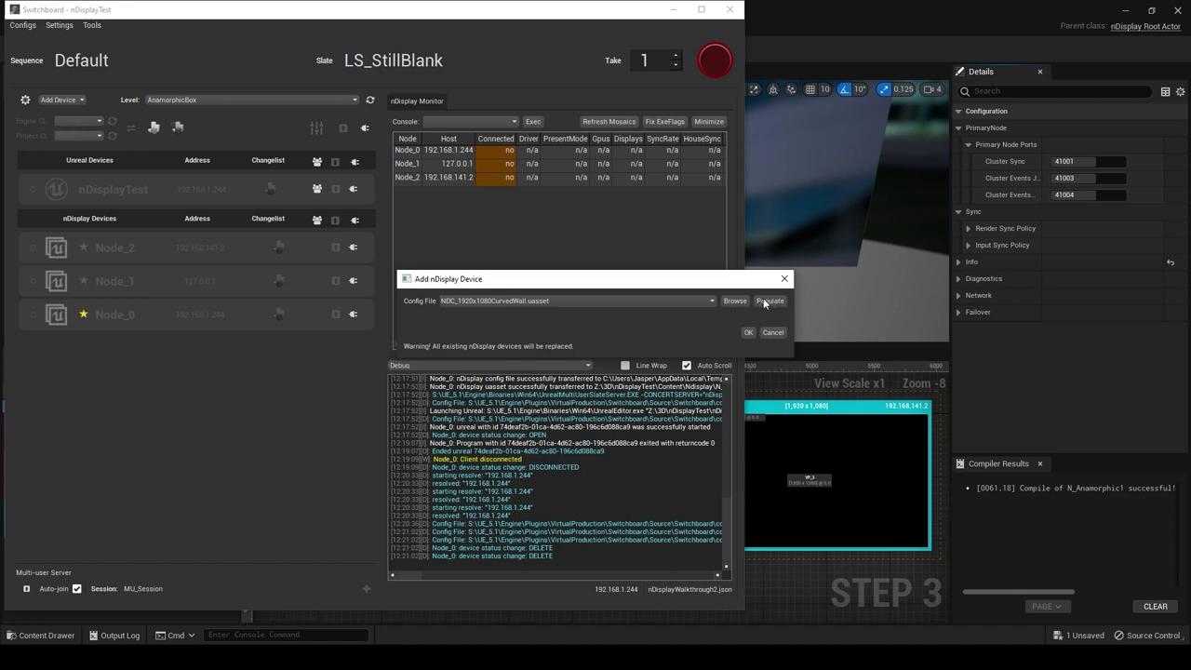
pyautogui.click(711, 300)
pyautogui.scroll(-5, 556, 407)
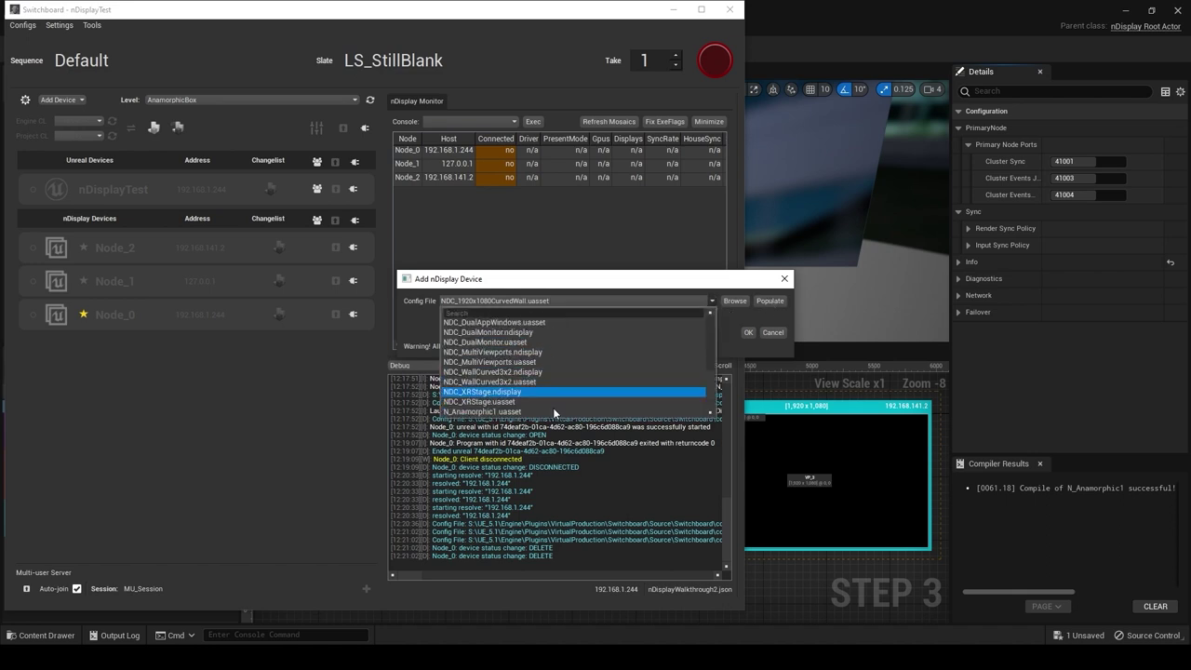
pyautogui.click(545, 411)
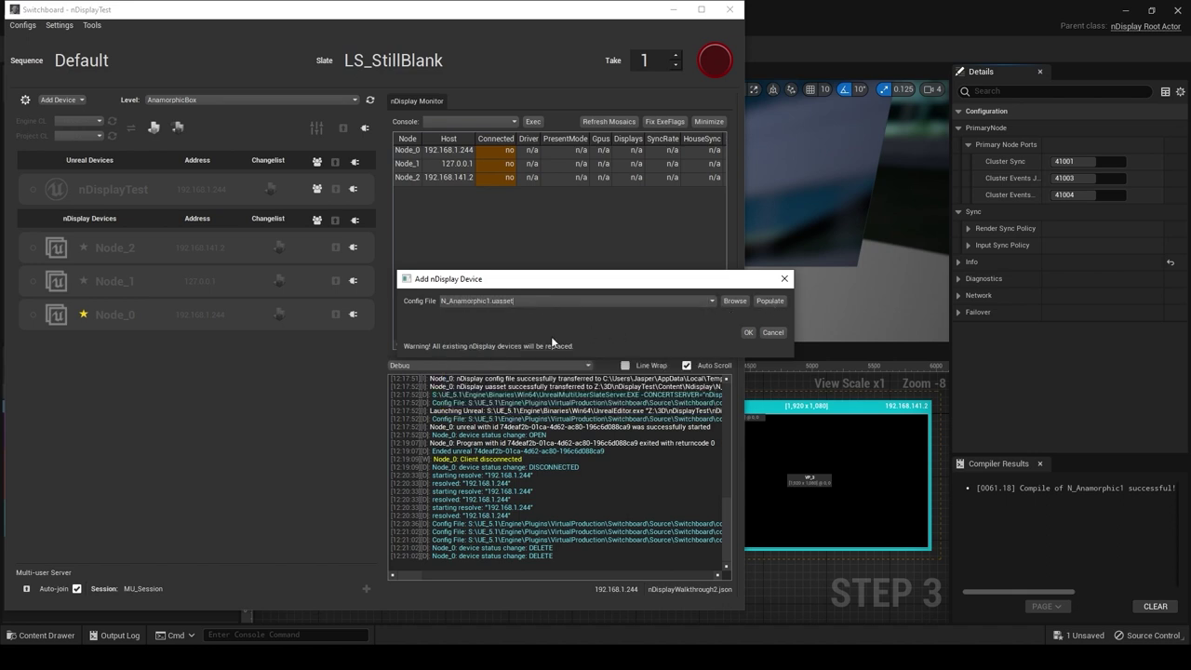
pyautogui.click(748, 332)
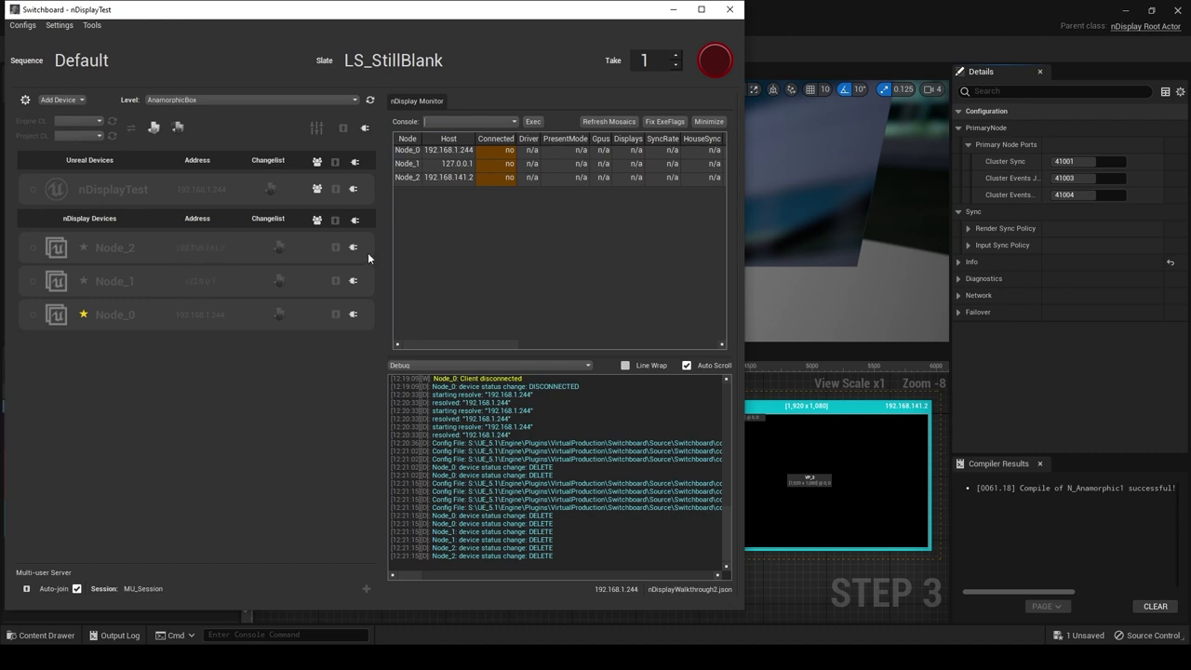
# Try to connect the Node_0, Node_1 and Node_2 devices to their listeners
pyautogui.click(353, 280)
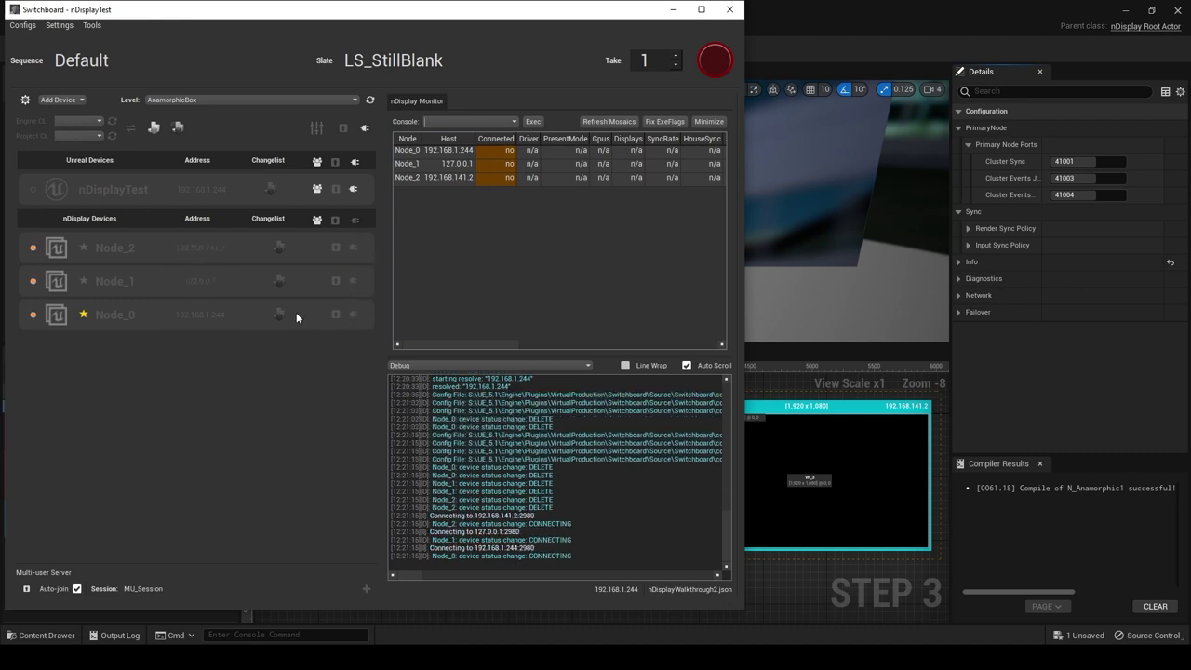
pyautogui.click(354, 281)
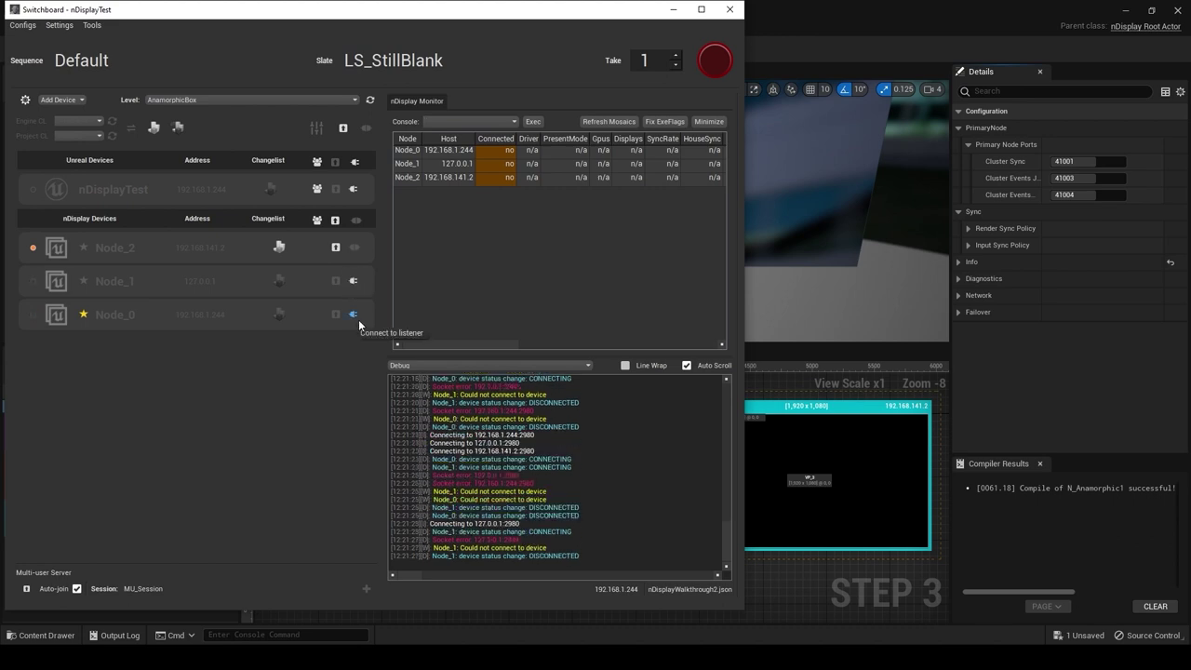
pyautogui.click(353, 314)
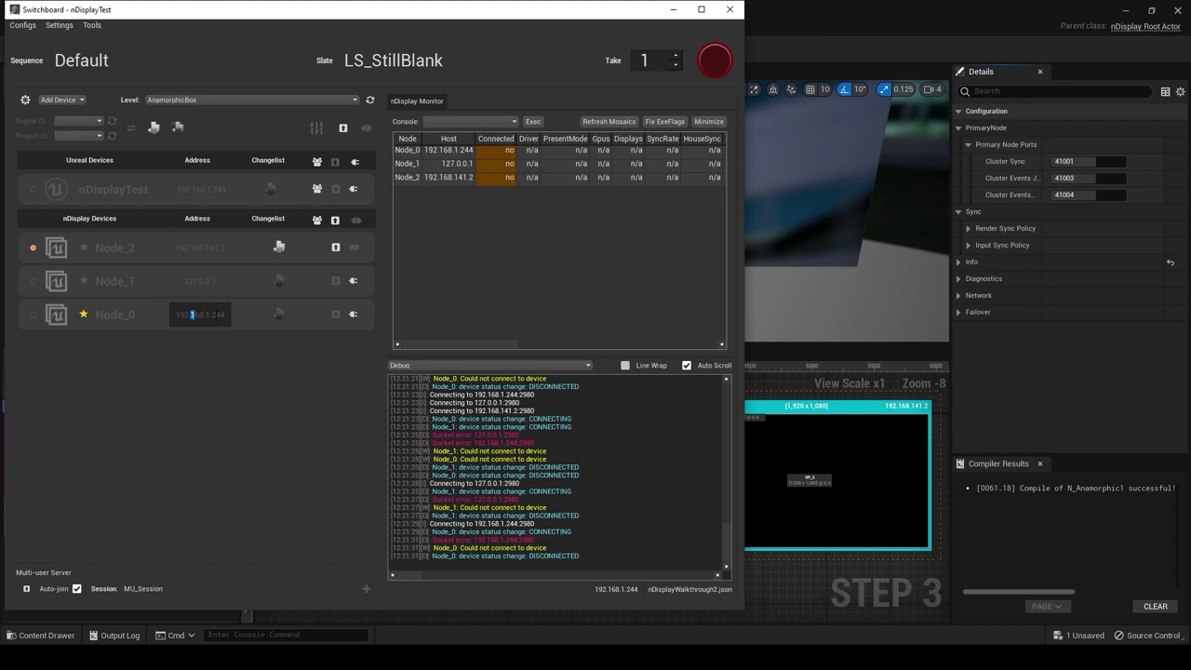
pyautogui.click(354, 280)
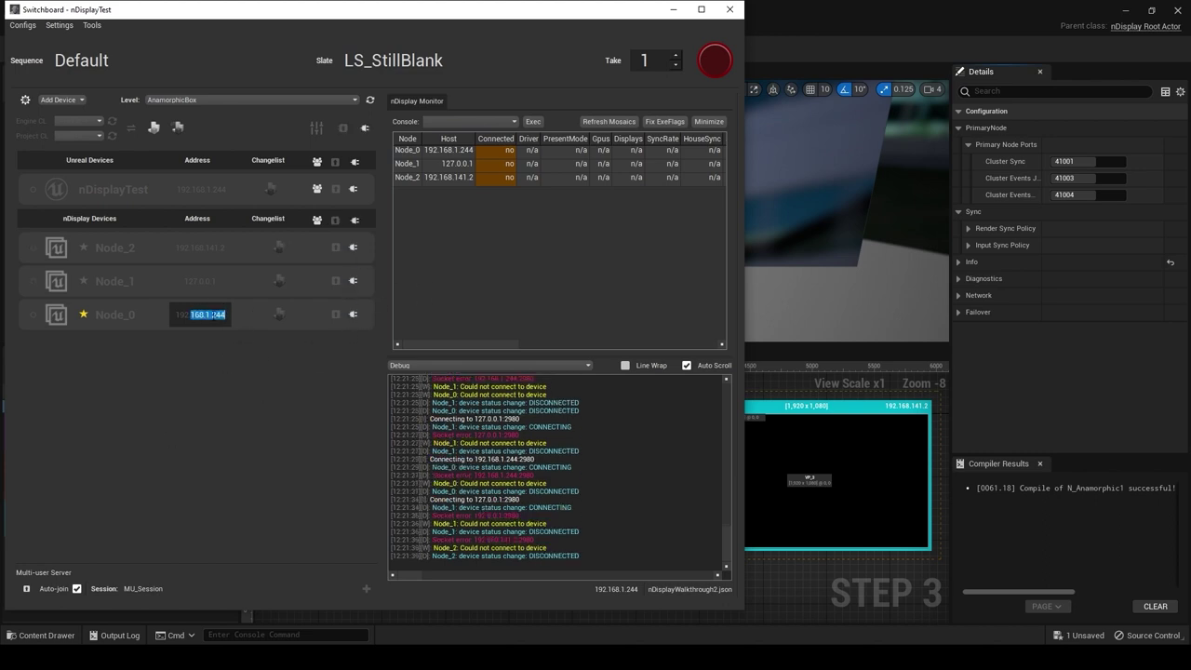
pyautogui.click(354, 247)
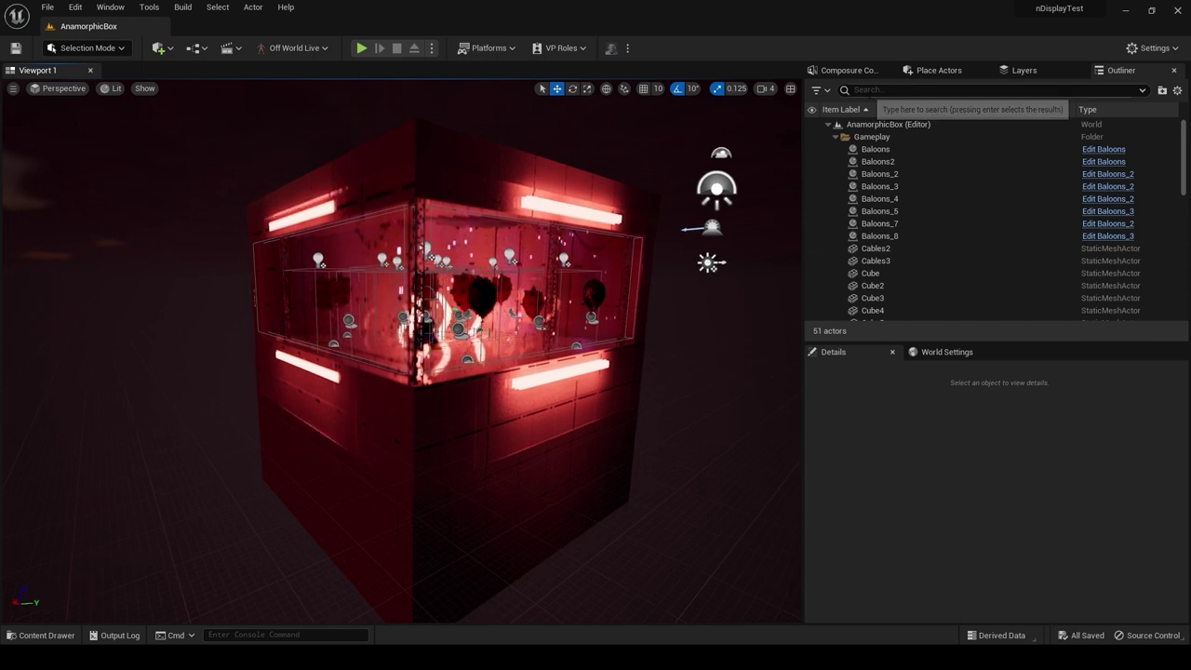
# Find OWLViewportCapture1 in the AnamorphicBox level and turn off its Pause Rendering option
pyautogui.click(931, 89)
pyautogui.write('view')
pyautogui.click(909, 138)
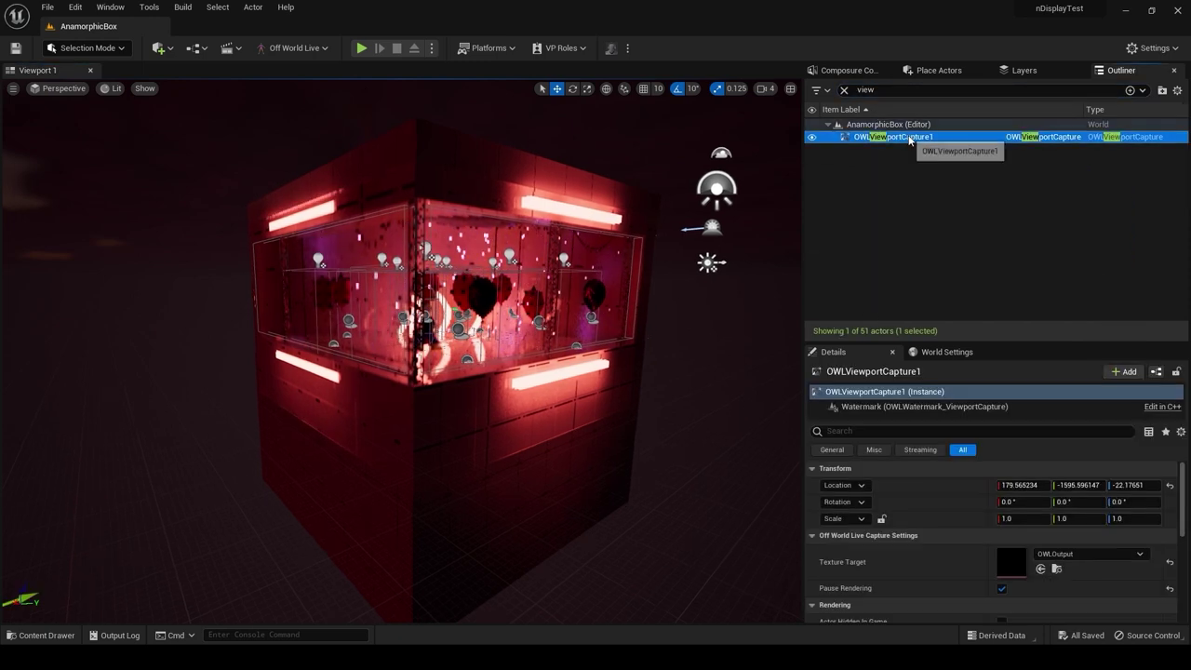
pyautogui.scroll(-2, 987, 572)
pyautogui.click(1001, 549)
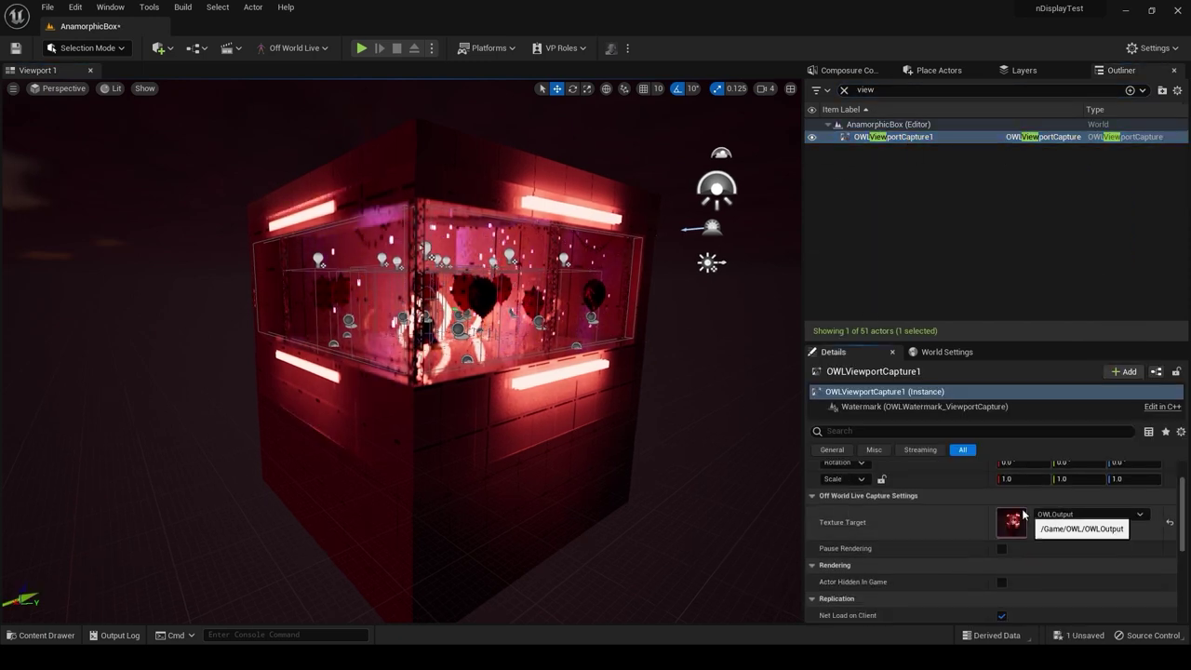
# Find OWLSpoutSenderManager1 and examine its Spout sender settings and the OWLOutput source render target
pyautogui.doubleClick(866, 89)
pyautogui.write('spo')
pyautogui.click(903, 137)
pyautogui.scroll(-2, 972, 602)
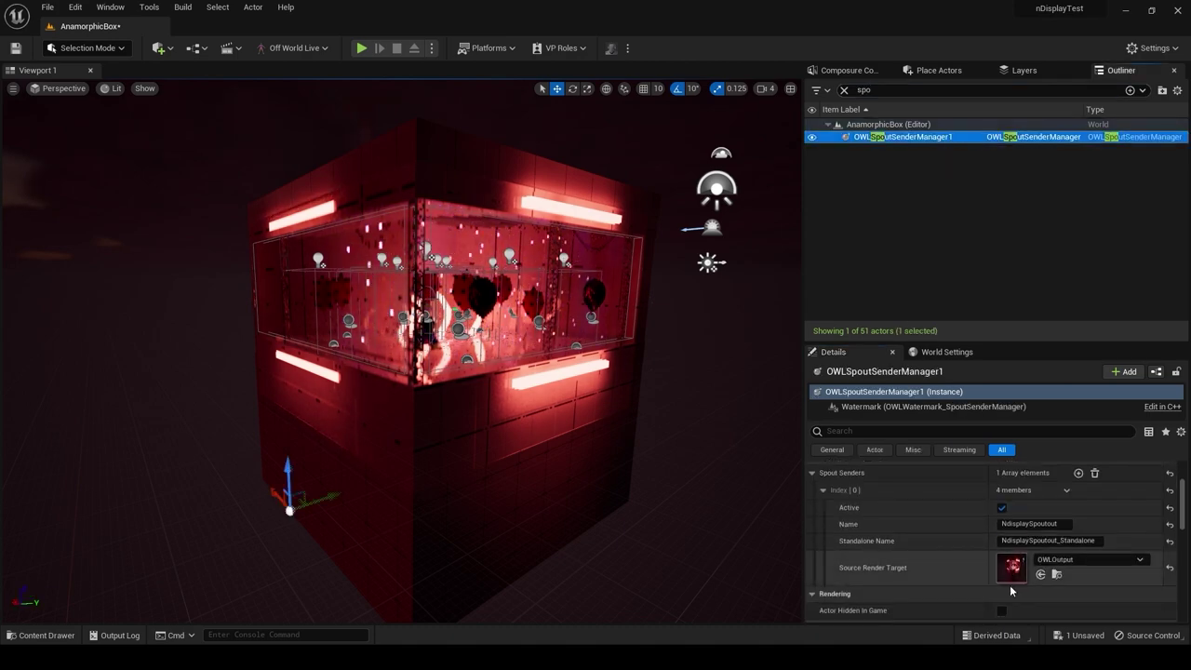
pyautogui.doubleClick(1005, 580)
pyautogui.click(291, 26)
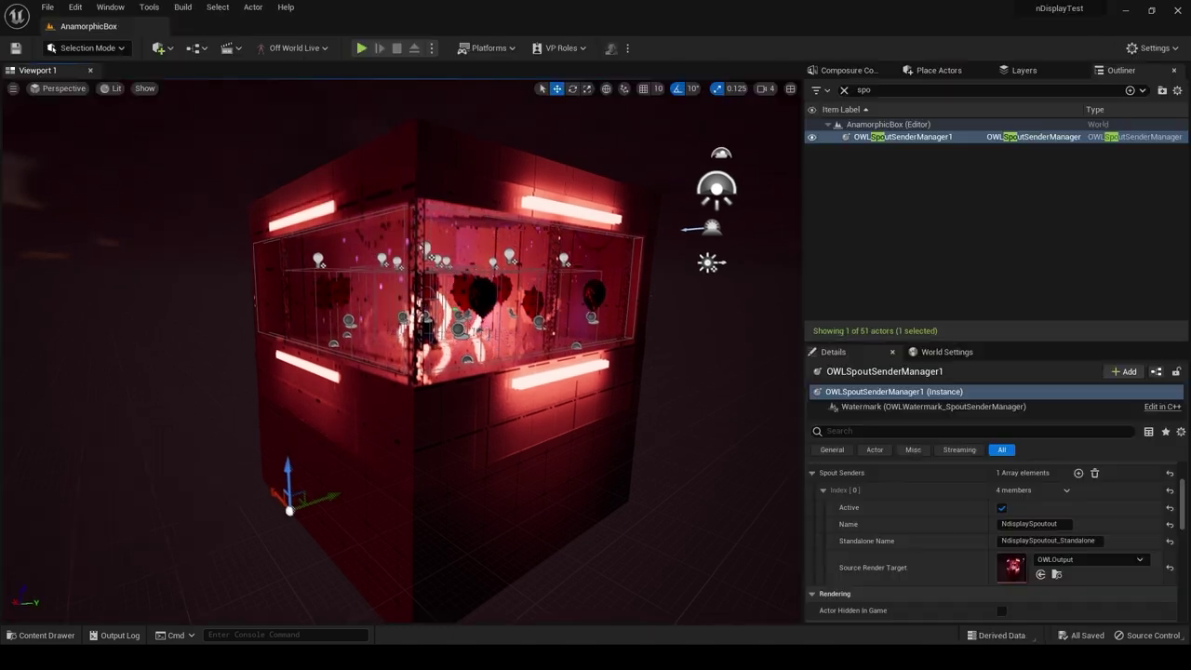
# Switch to OBS and set the sender of Spout2 Capture 2 to NdisplaySpoutout_Standalone
pyautogui.hotkey('alt', 'Tab')
pyautogui.doubleClick(817, 272)
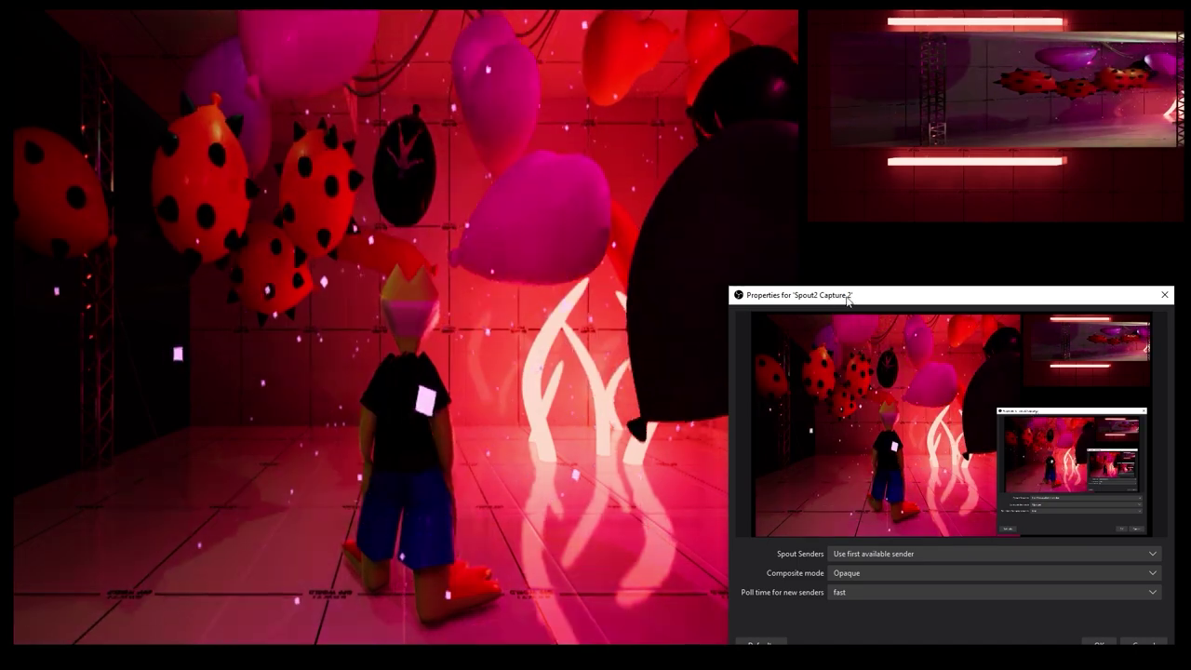
pyautogui.click(870, 554)
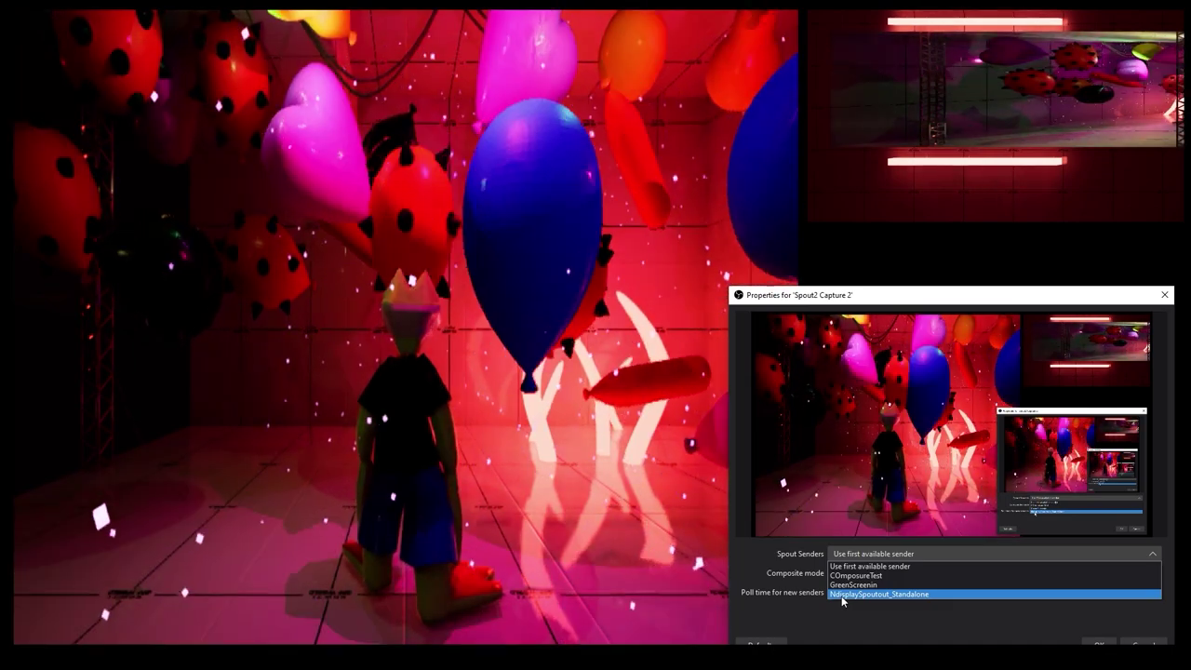
pyautogui.click(842, 595)
pyautogui.click(1099, 644)
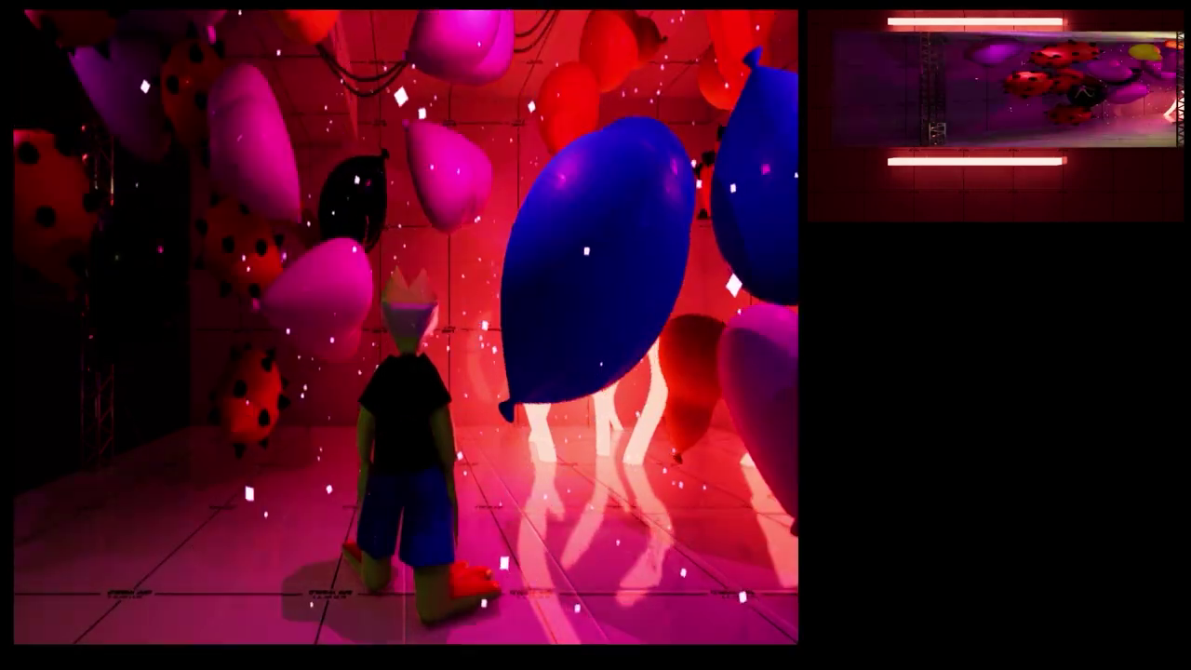